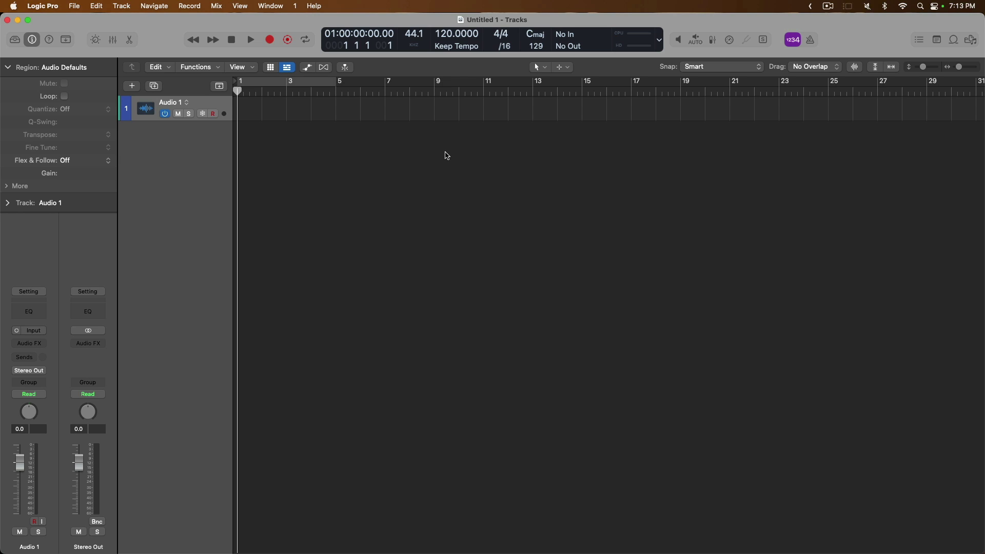
Narrow Logic, open the desktop Exports folder and drag all 19 wav files onto the tracks area
{"action": "left_click_drag", "start_coordinate": [984, 187], "coordinate": [917, 186]}
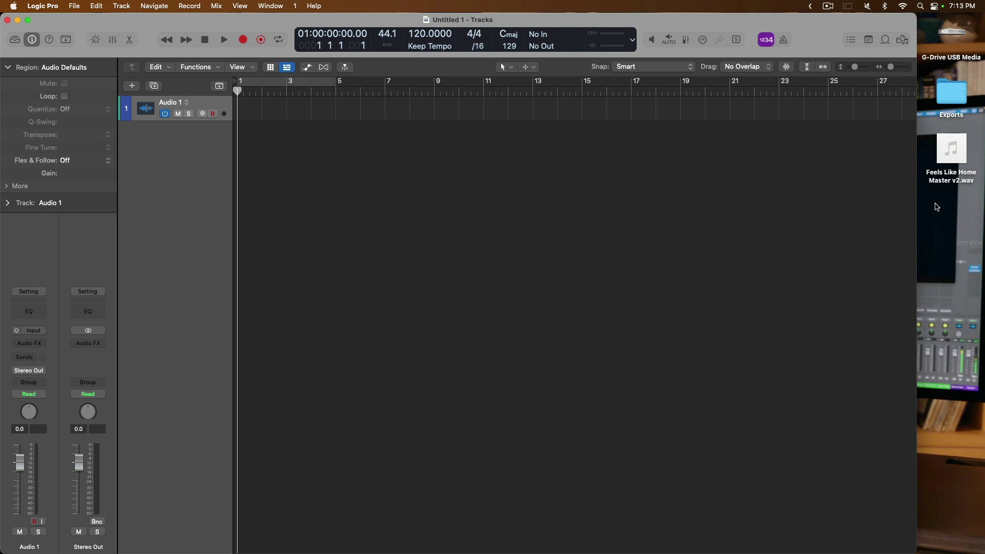
{"action": "double_click", "coordinate": [950, 96]}
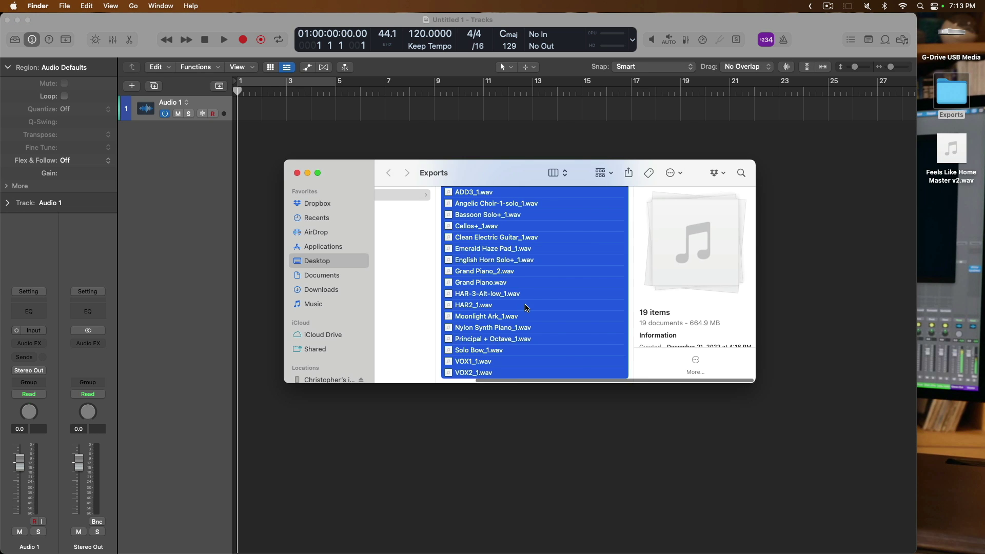
{"action": "scroll", "coordinate": [526, 308], "scroll_direction": "left", "scroll_amount": 5}
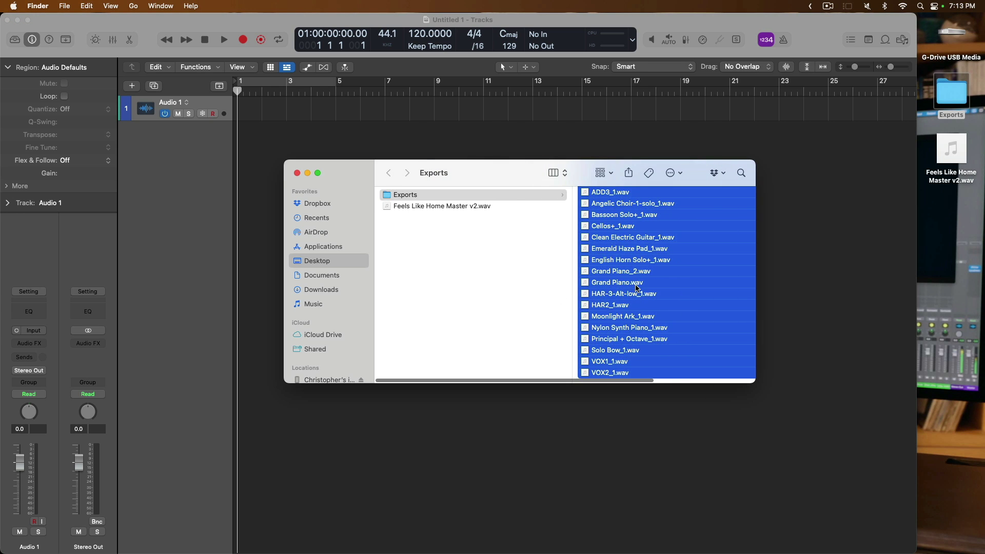
{"action": "left_click", "coordinate": [634, 285]}
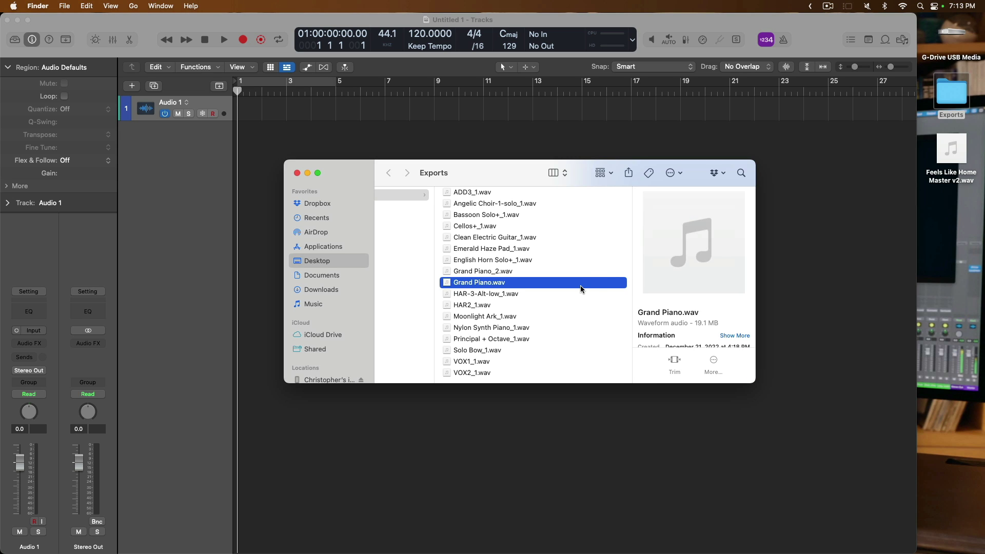
{"action": "key", "text": "super+a"}
{"action": "left_click_drag", "start_coordinate": [497, 172], "coordinate": [527, 277]}
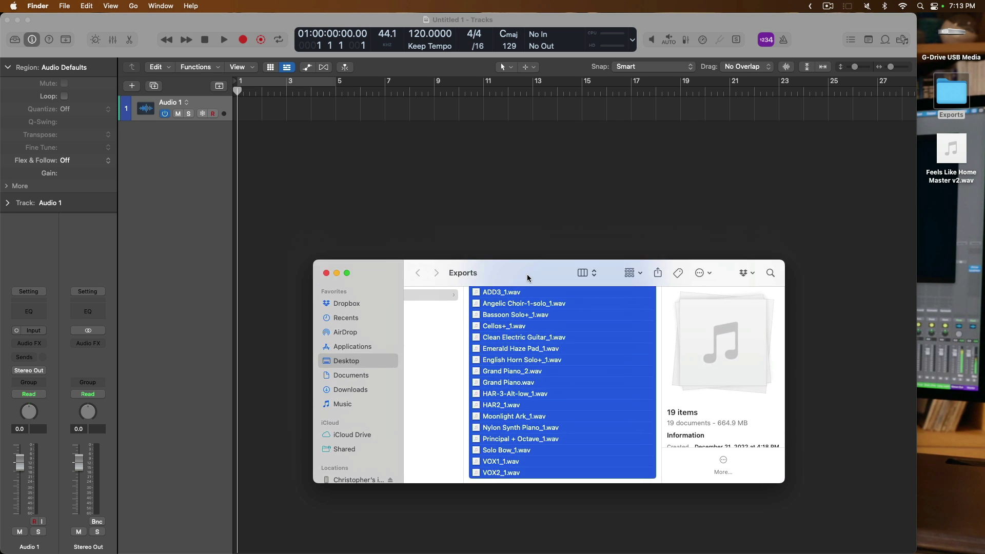
{"action": "left_click_drag", "start_coordinate": [536, 329], "coordinate": [239, 181]}
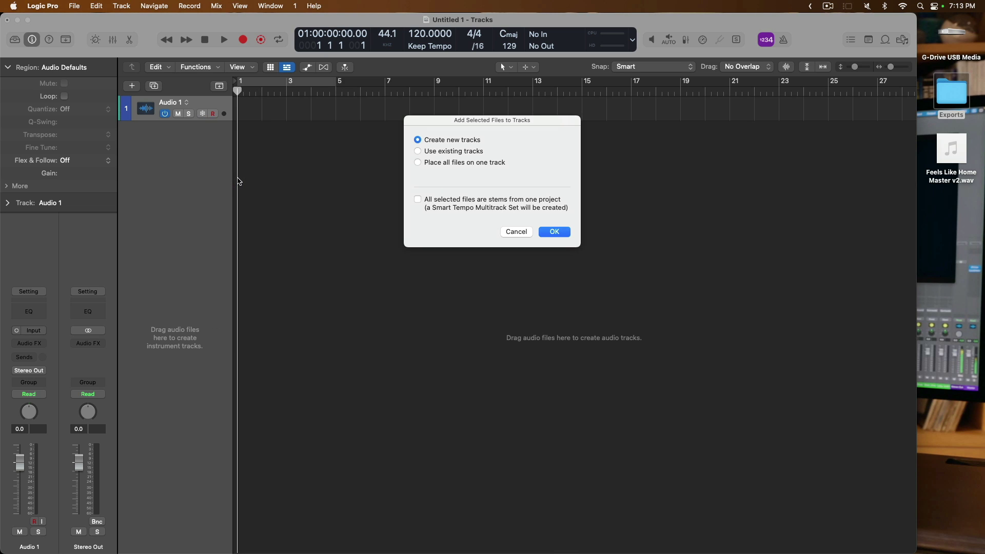
Create one new audio track per imported file and zoom to fit all 20 tracks
{"action": "left_click", "coordinate": [552, 234]}
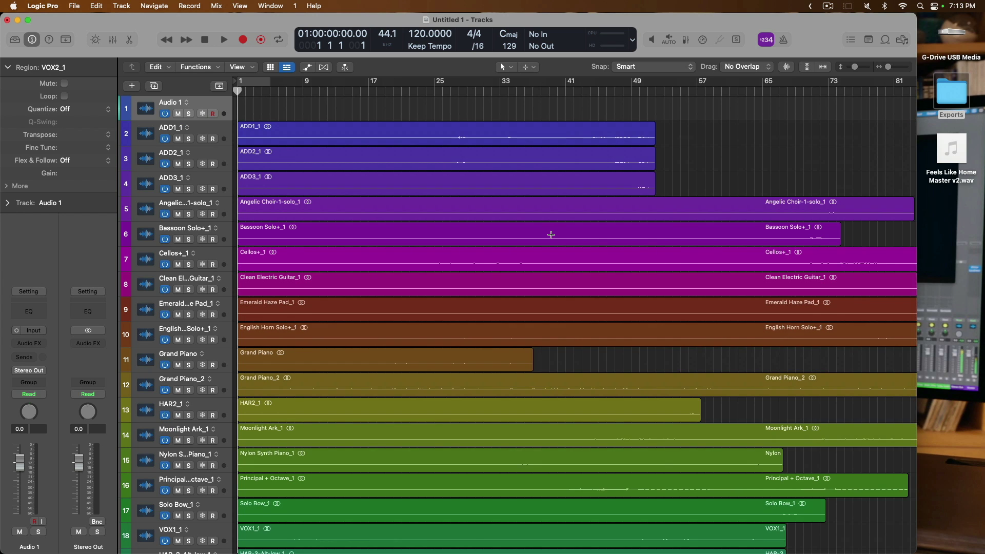
{"action": "key", "text": "z"}
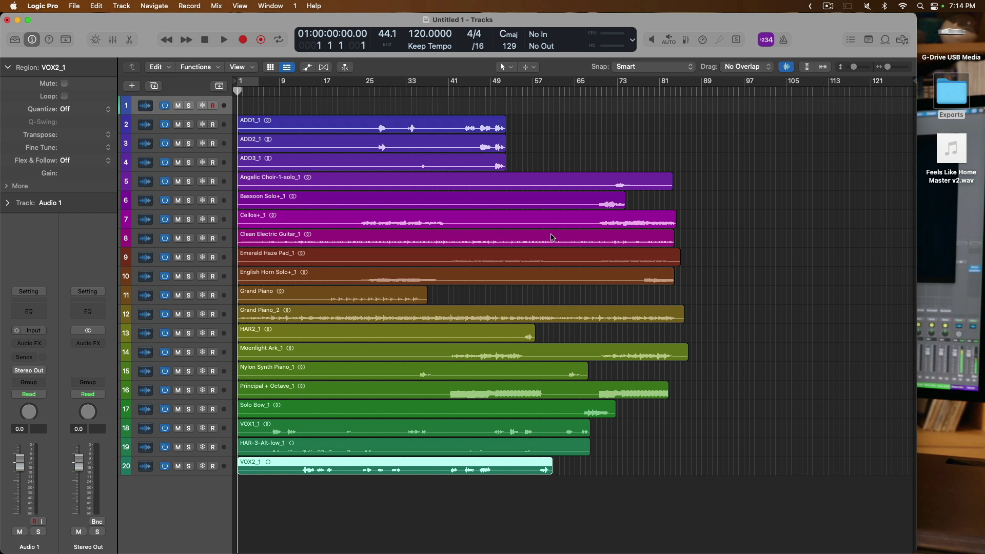
Add a new Software Instrument track to the project
{"action": "key", "text": "alt+super+n"}
{"action": "key", "text": "Left"}
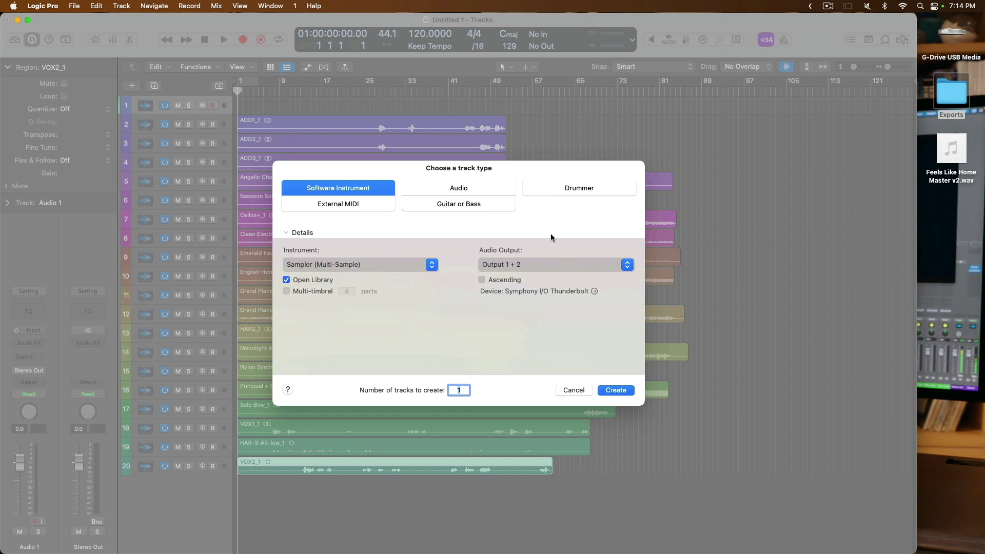
{"action": "left_click", "coordinate": [611, 391]}
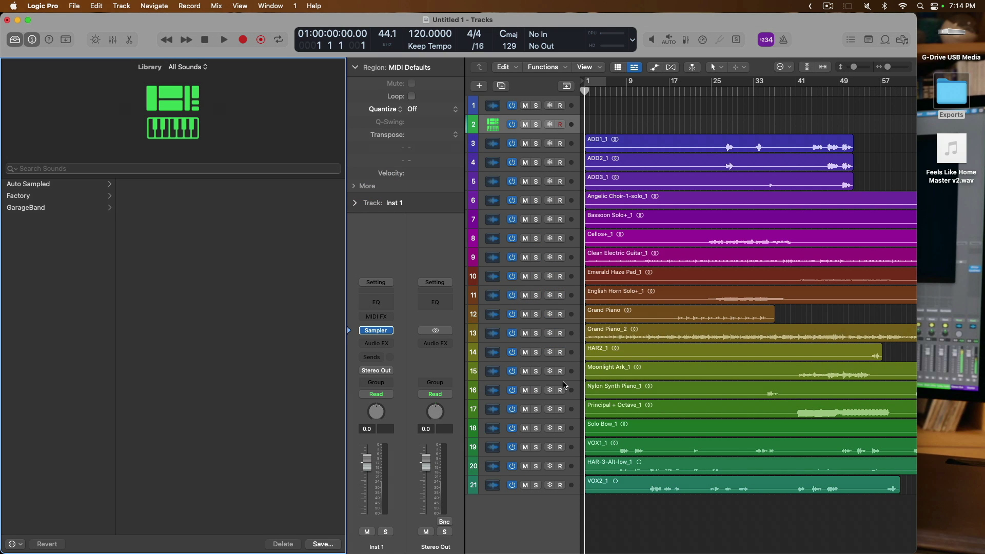
Load the Factory > 01 Acoustic Pianos > Classical Piano preset in the track's Sampler
{"action": "left_click", "coordinate": [381, 331]}
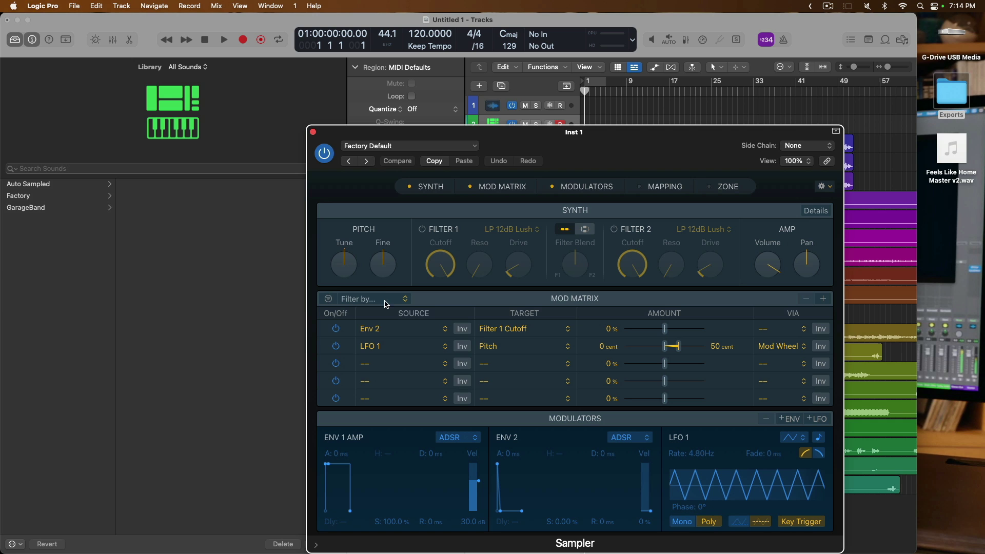
{"action": "left_click", "coordinate": [403, 148]}
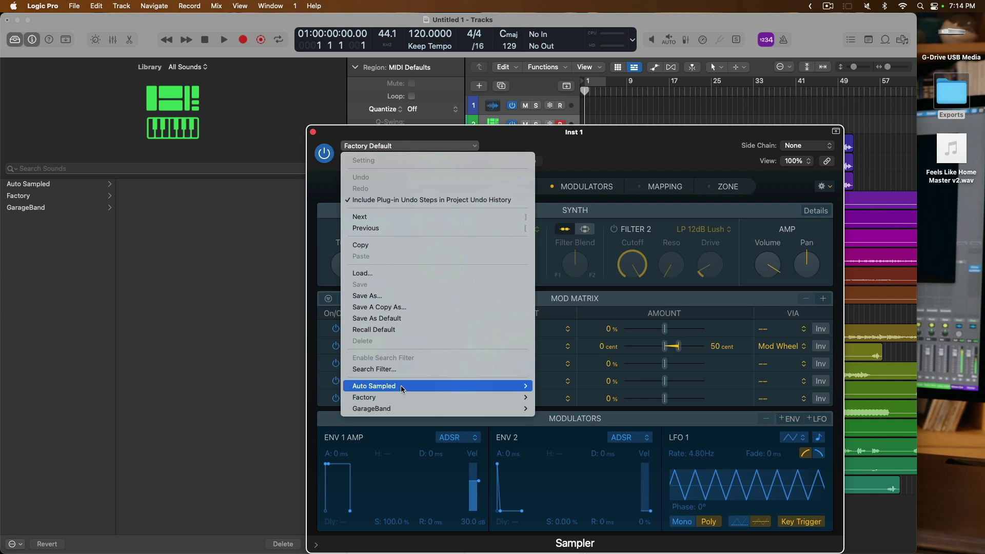
{"action": "mouse_move", "coordinate": [448, 400]}
{"action": "mouse_move", "coordinate": [554, 400]}
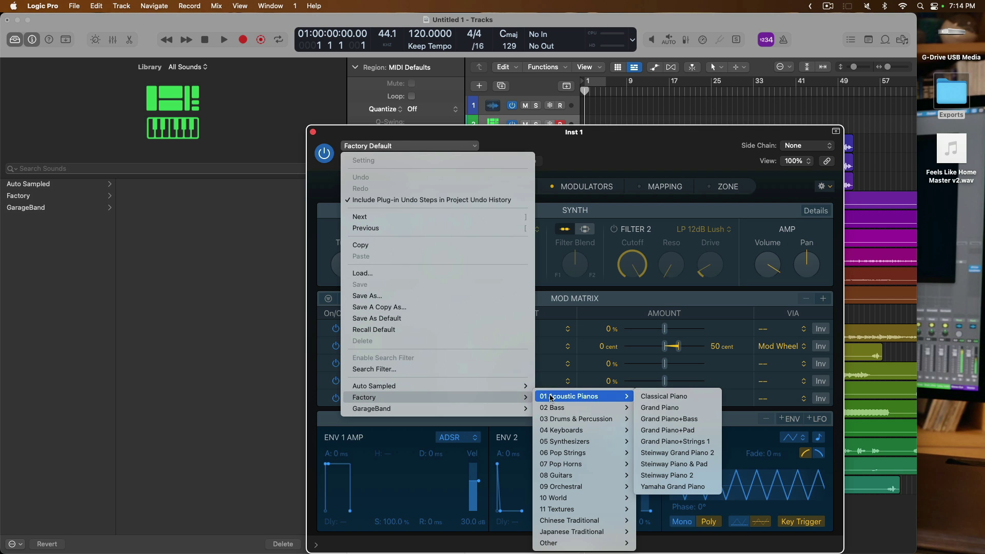
{"action": "left_click", "coordinate": [643, 401]}
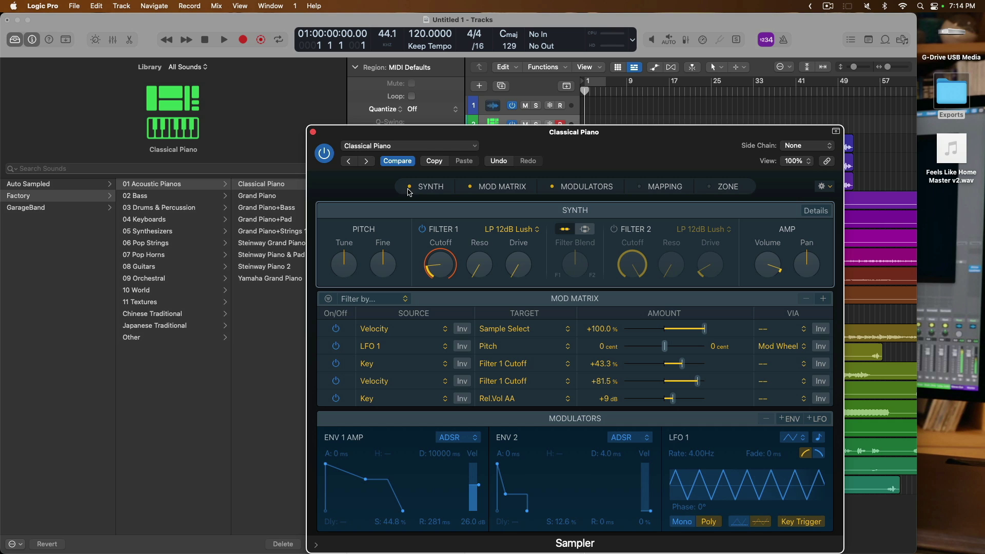
{"action": "left_click", "coordinate": [313, 133]}
{"action": "key", "text": "y"}
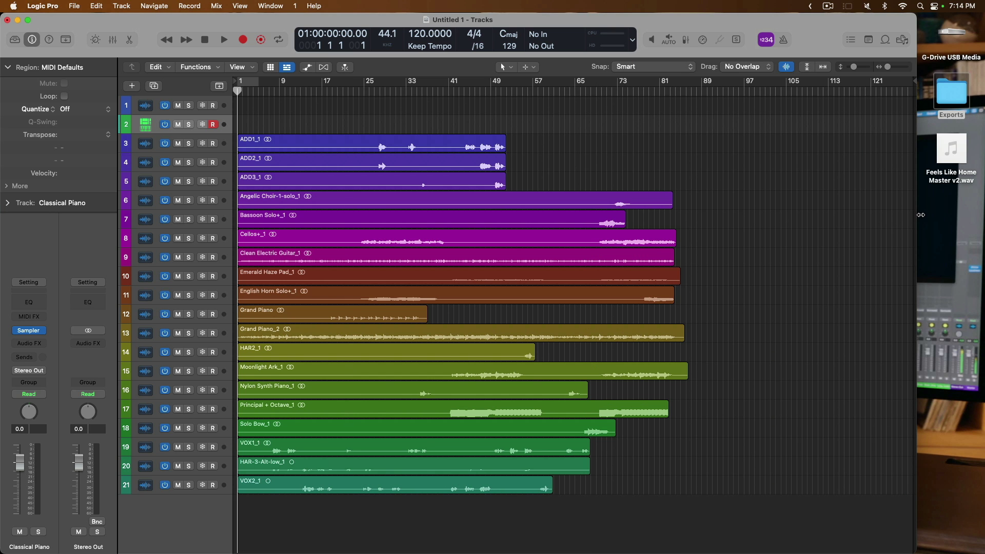
Widen Logic and name the project 'Archive Example' in Save As, targeting the Desktop
{"action": "left_click_drag", "start_coordinate": [917, 214], "coordinate": [984, 214]}
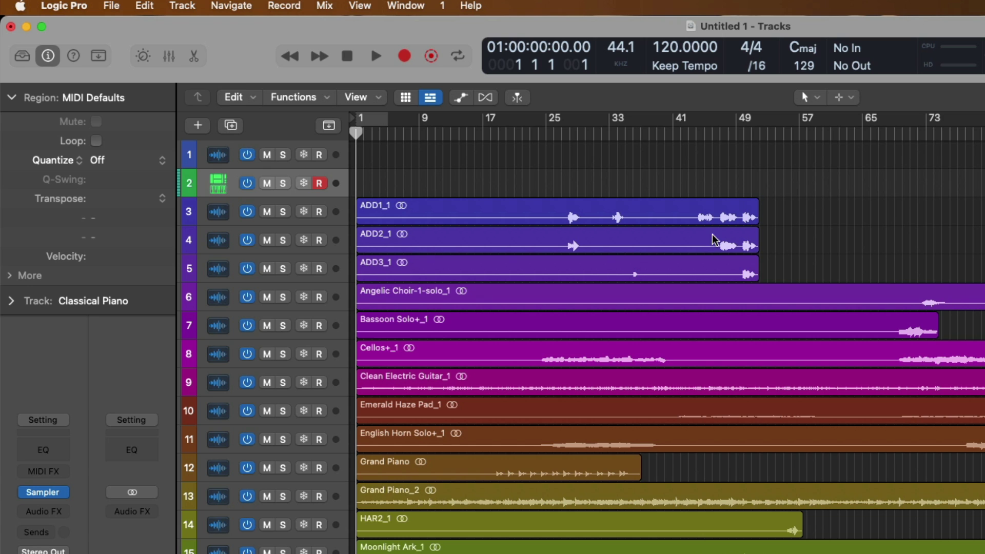
{"action": "left_click", "coordinate": [112, 6]}
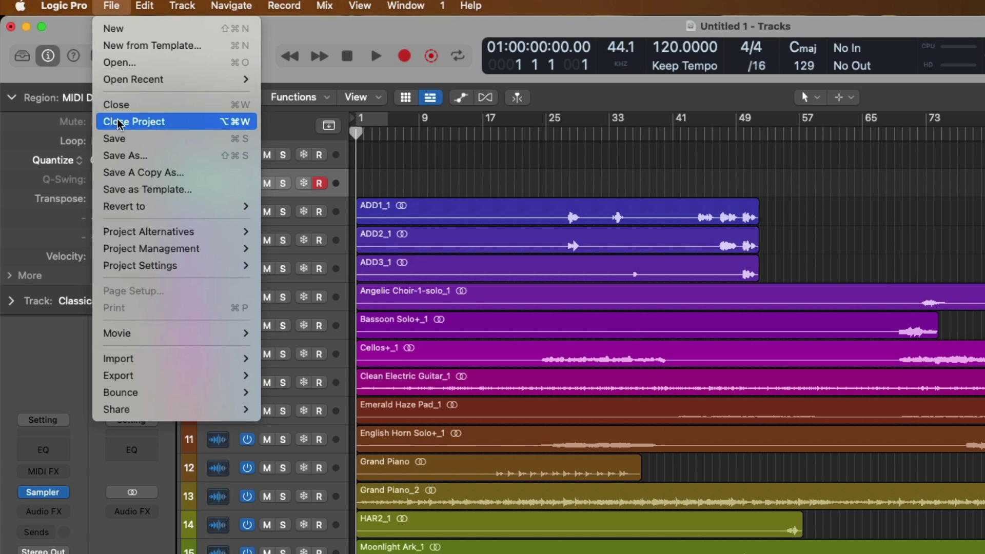
{"action": "left_click", "coordinate": [114, 155]}
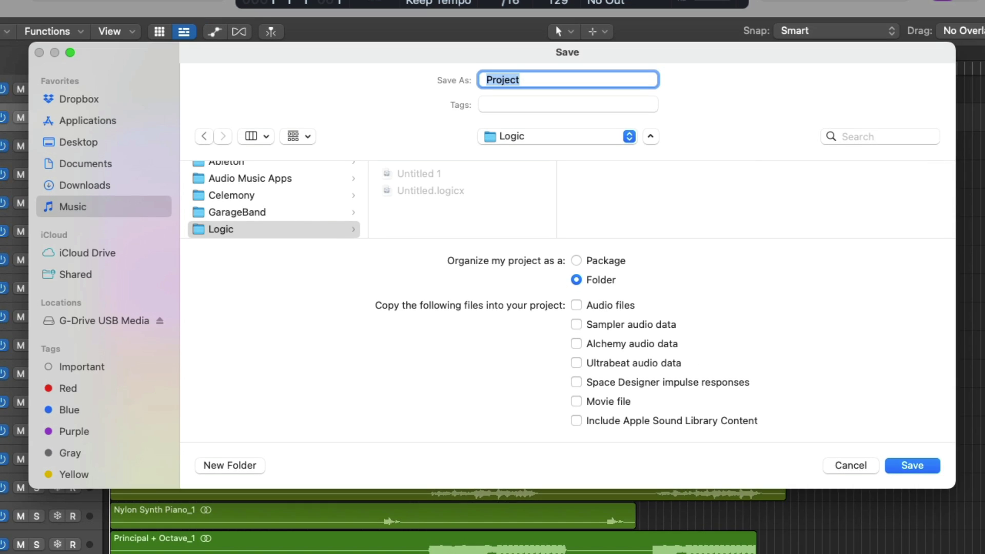
{"action": "left_click", "coordinate": [77, 142]}
{"action": "type", "text": "A"}
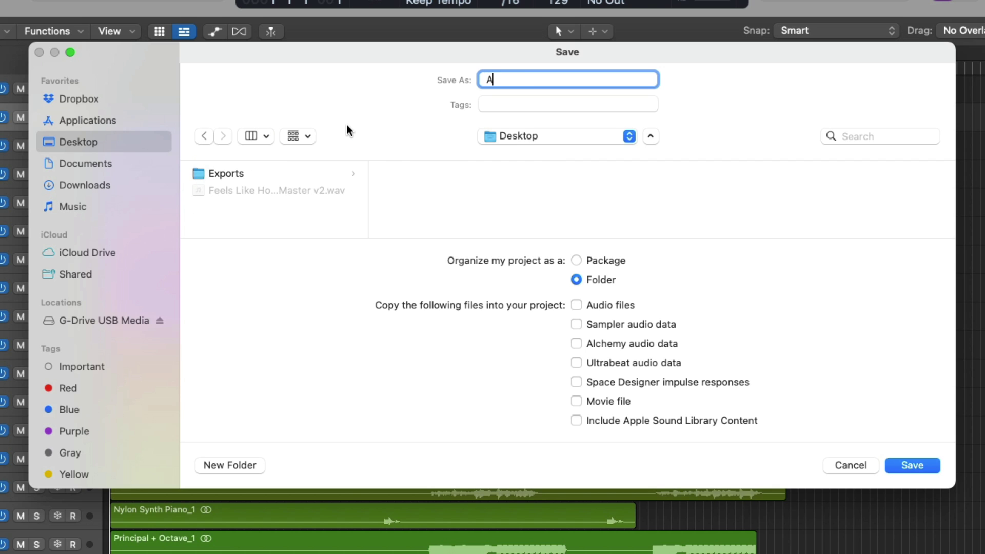
{"action": "type", "text": "rchive Example"}
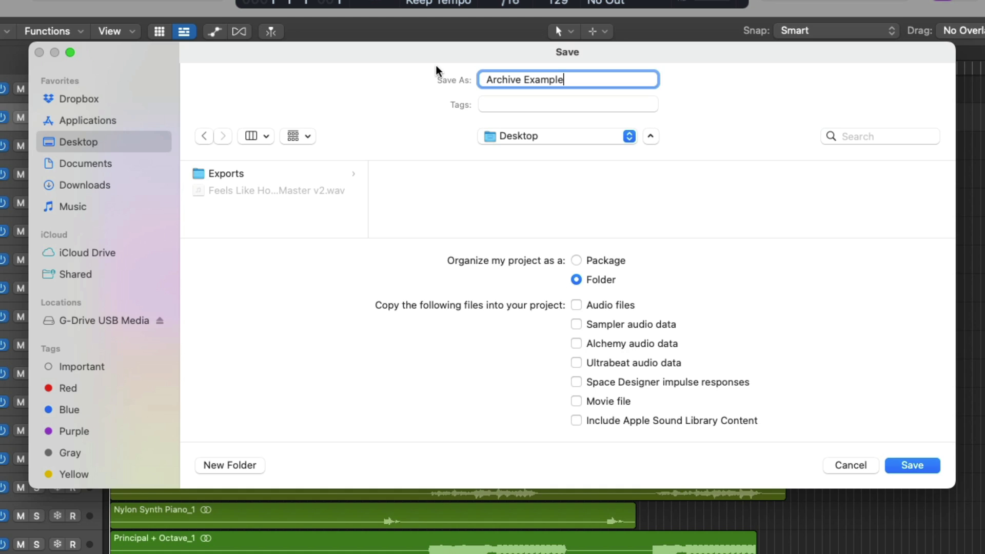
{"action": "key", "text": "Return"}
{"action": "key", "text": "super+shift+s"}
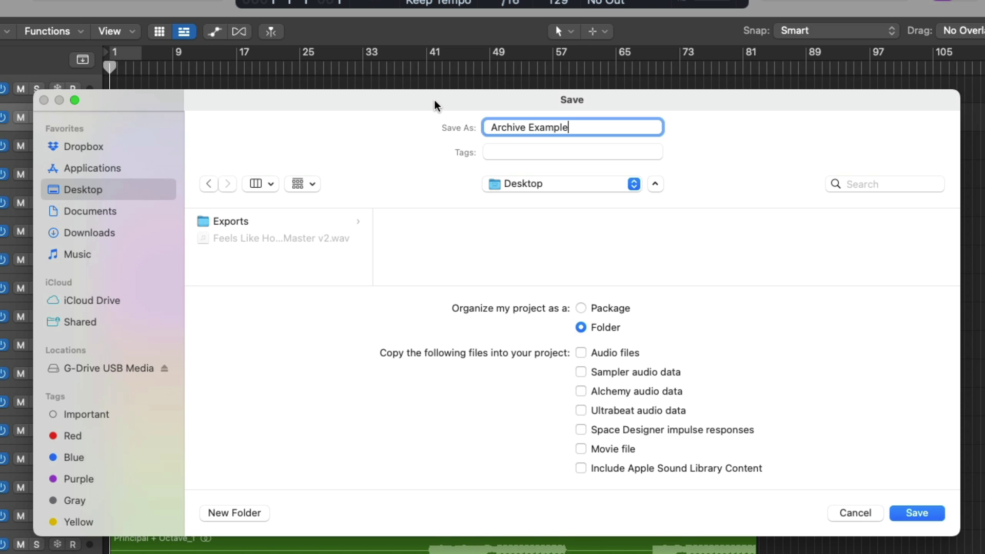
Tick copying of audio files, trying the Sound Library and movie file options
{"action": "left_click", "coordinate": [580, 353]}
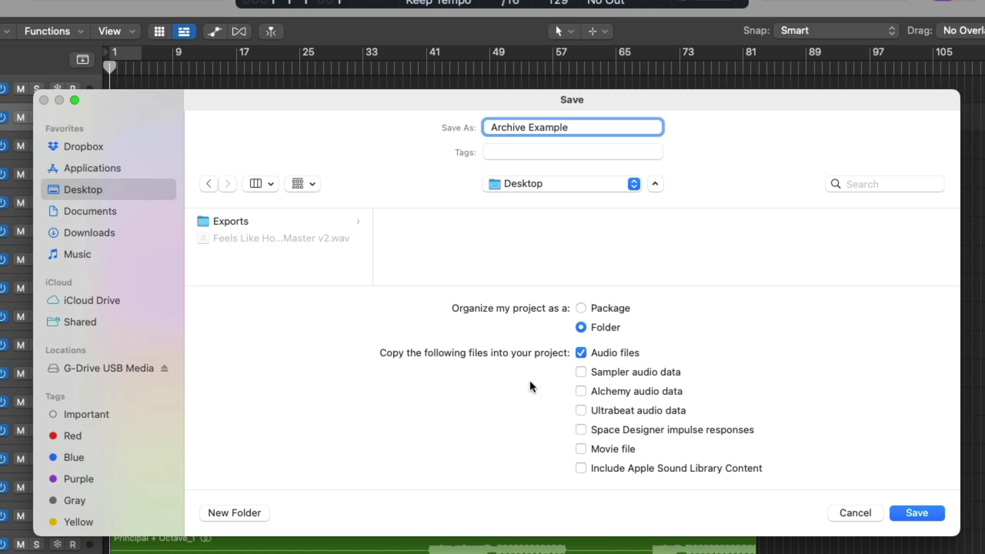
{"action": "left_click", "coordinate": [582, 468]}
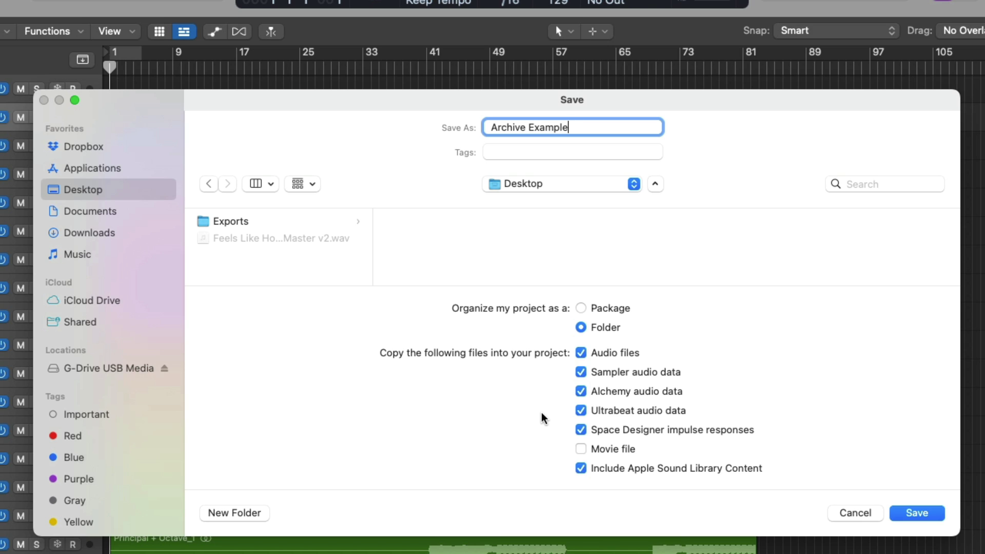
{"action": "left_click", "coordinate": [600, 449]}
{"action": "left_click", "coordinate": [599, 451]}
Untick the Sampler, Alchemy, Ultrabeat and Space Designer copy options, then save as Archive Example
{"action": "left_click", "coordinate": [581, 371]}
{"action": "left_click", "coordinate": [580, 391]}
{"action": "left_click", "coordinate": [580, 411]}
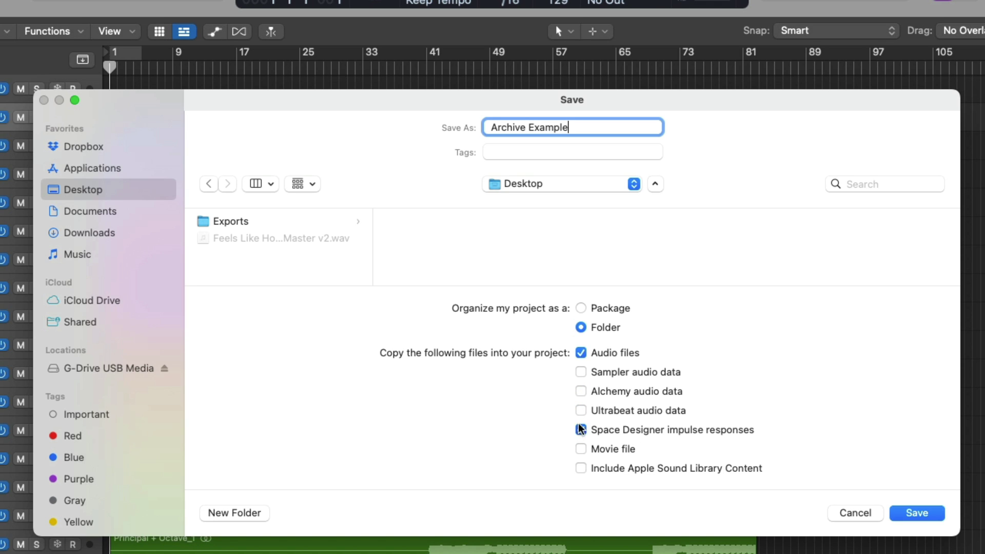
{"action": "left_click", "coordinate": [581, 429]}
{"action": "left_click", "coordinate": [580, 353]}
{"action": "left_click", "coordinate": [916, 513]}
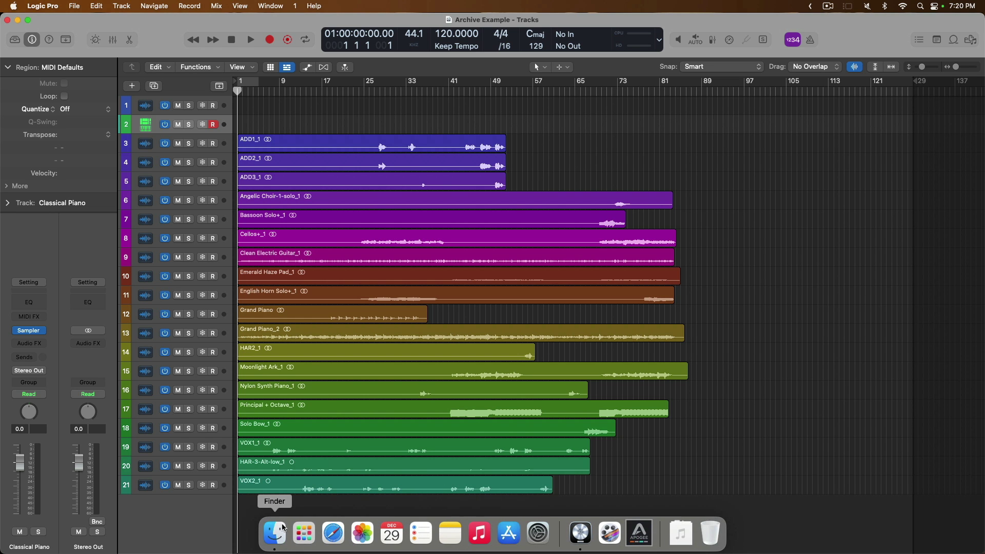
In Finder, browse the Desktop's Archive Example folder and view its empty Audio Files folder
{"action": "left_click", "coordinate": [279, 532]}
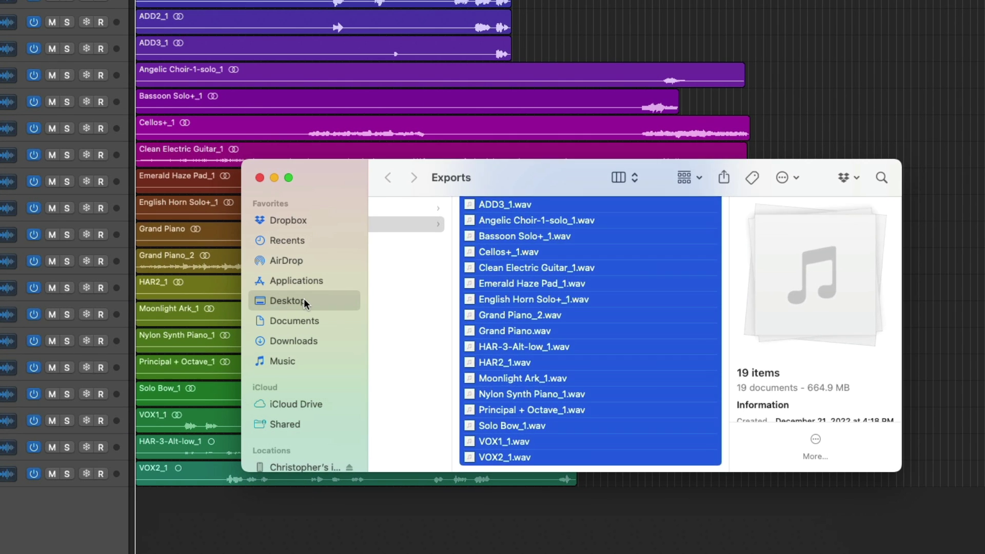
{"action": "left_click", "coordinate": [347, 348]}
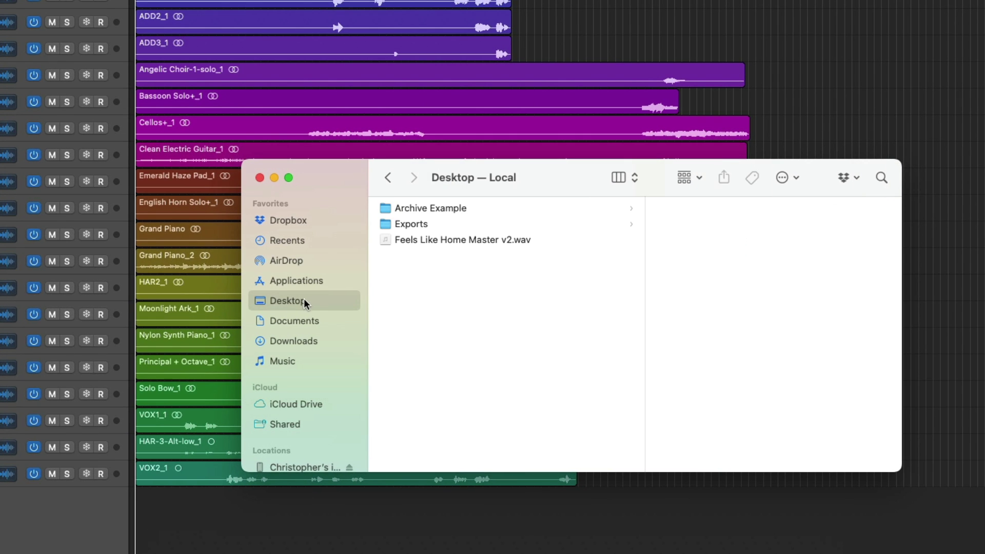
{"action": "left_click", "coordinate": [448, 279]}
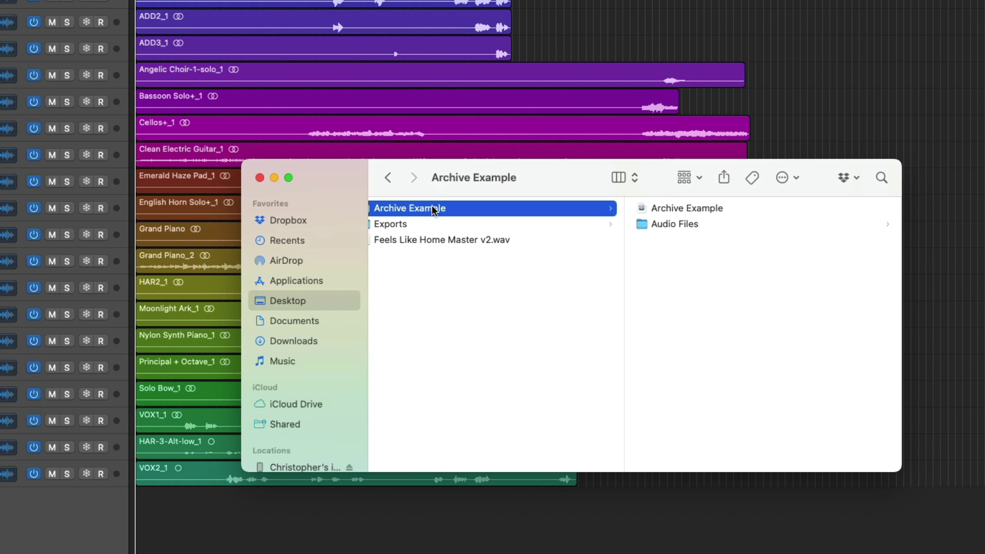
{"action": "left_click", "coordinate": [670, 207]}
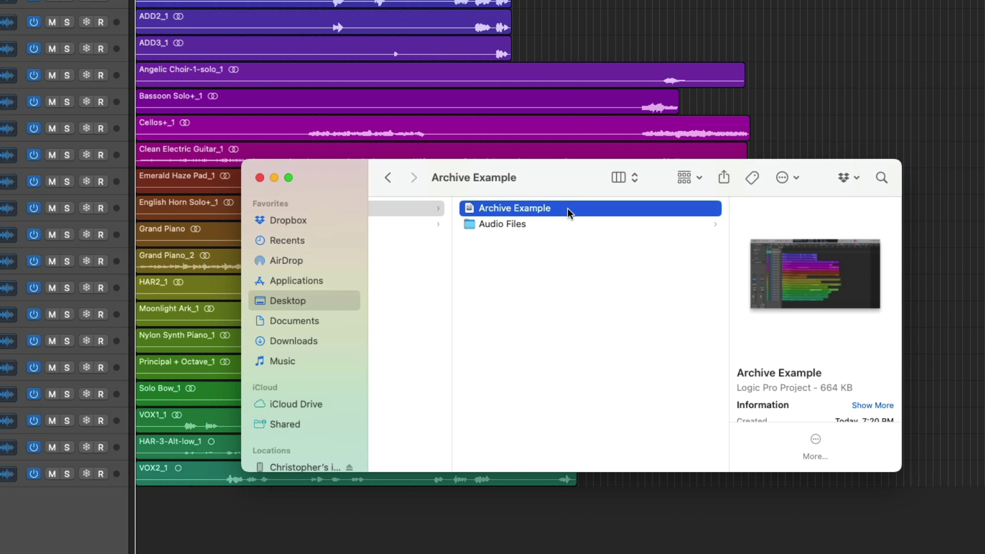
{"action": "left_click", "coordinate": [511, 224]}
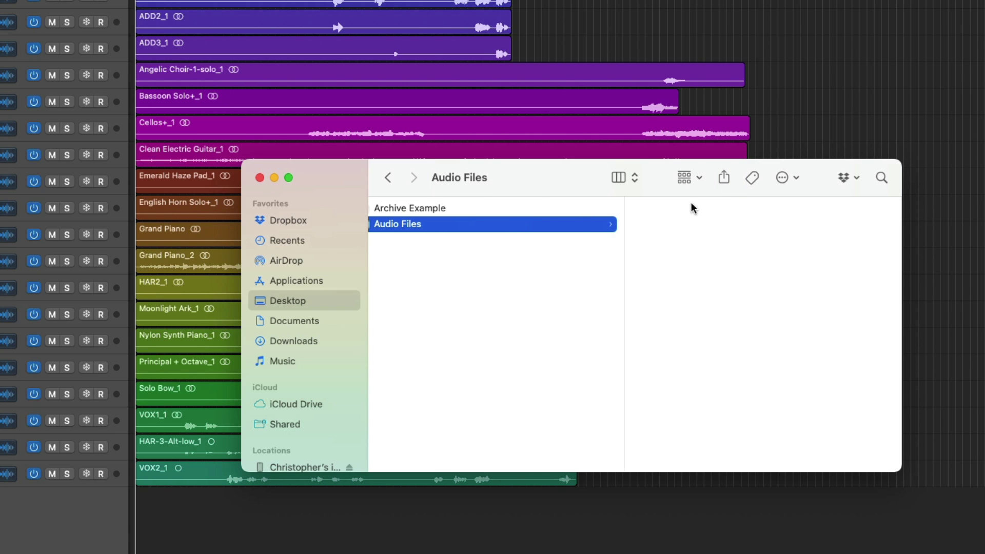
View the Desktop's Exports folder of wav files, then return to Logic Pro
{"action": "left_click_drag", "start_coordinate": [565, 188], "coordinate": [587, 159]}
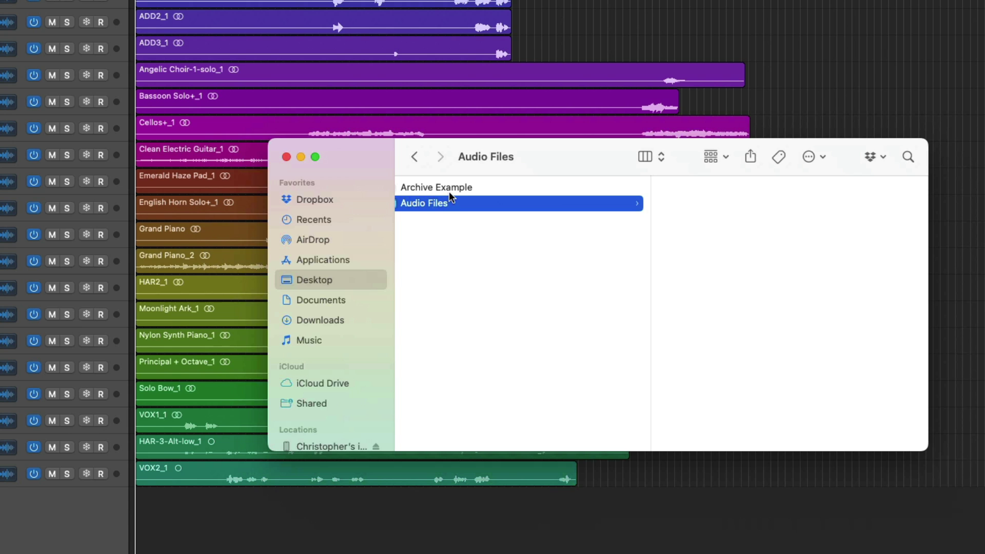
{"action": "scroll", "coordinate": [547, 240], "scroll_direction": "left", "scroll_amount": 5}
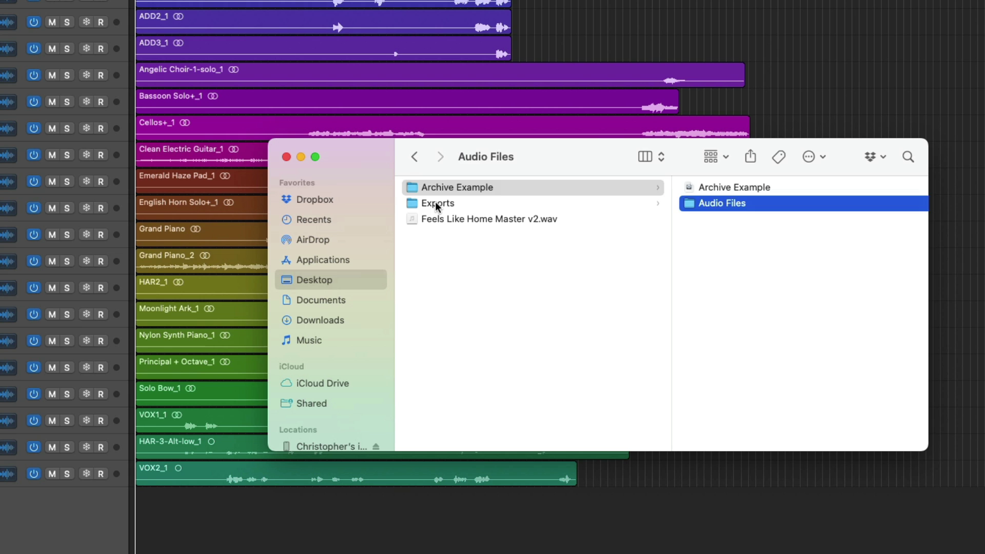
{"action": "left_click", "coordinate": [435, 202]}
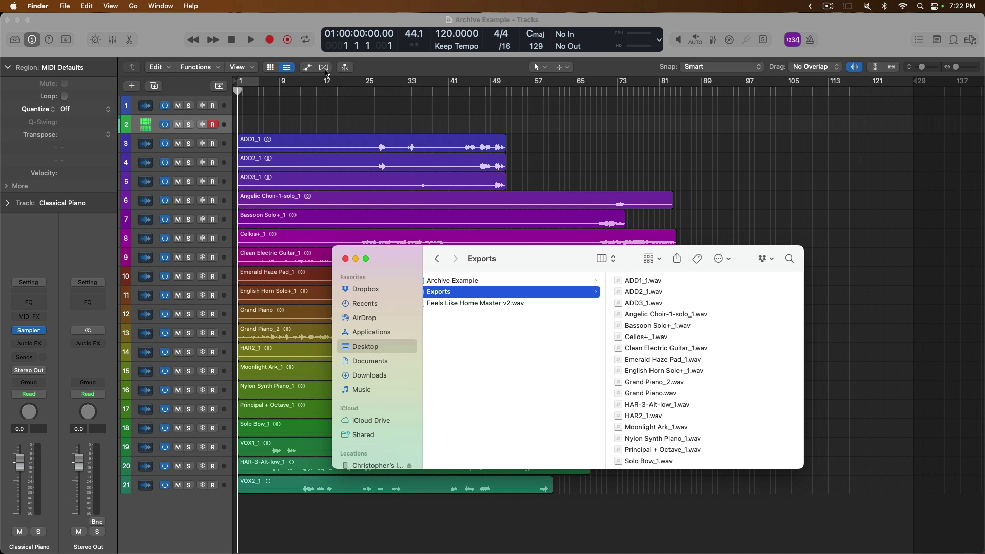
{"action": "left_click", "coordinate": [296, 21]}
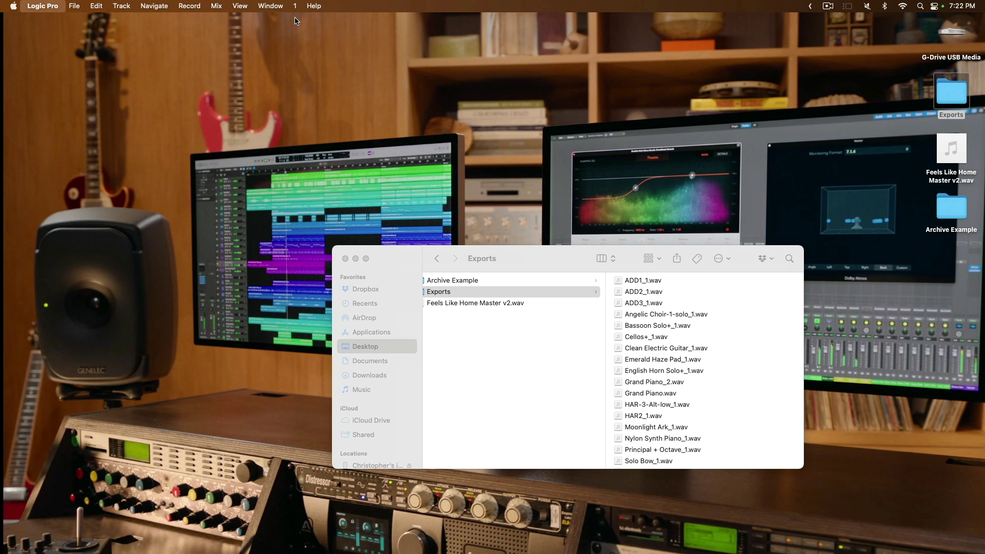
Browse Archive Example's Audio Files folder and the Exports folder in Finder
{"action": "left_click", "coordinate": [462, 273]}
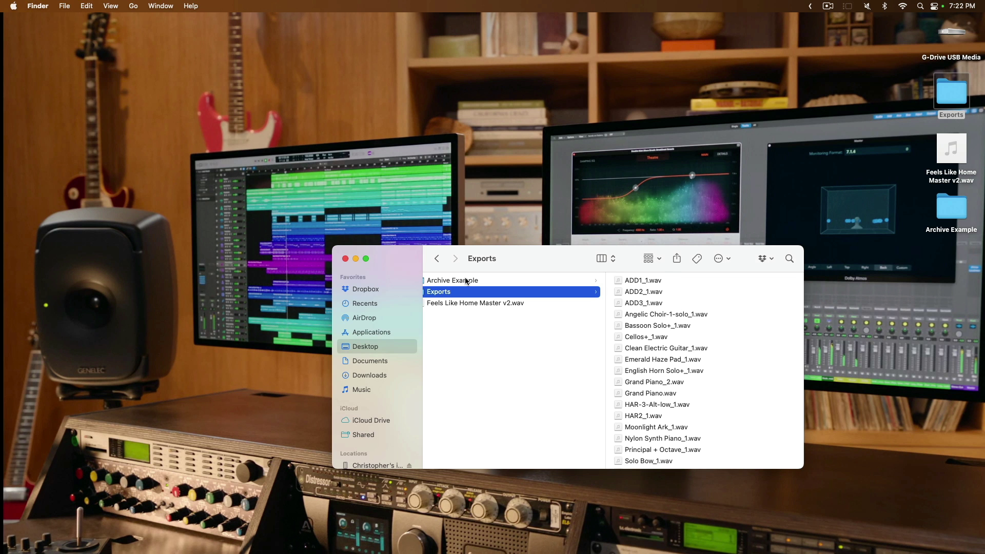
{"action": "left_click", "coordinate": [466, 281]}
{"action": "left_click", "coordinate": [656, 292]}
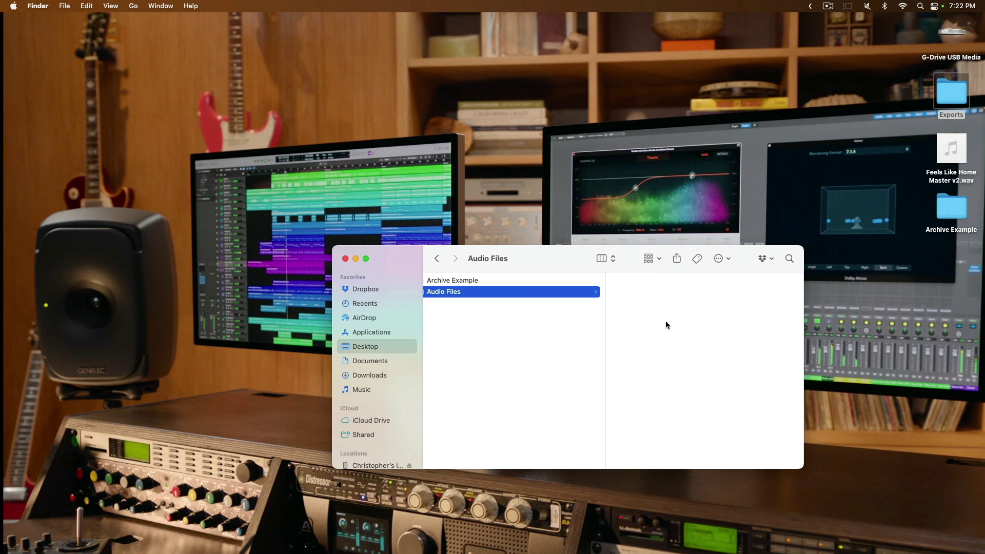
{"action": "scroll", "coordinate": [666, 321], "scroll_direction": "left", "scroll_amount": 5}
{"action": "left_click", "coordinate": [534, 293]}
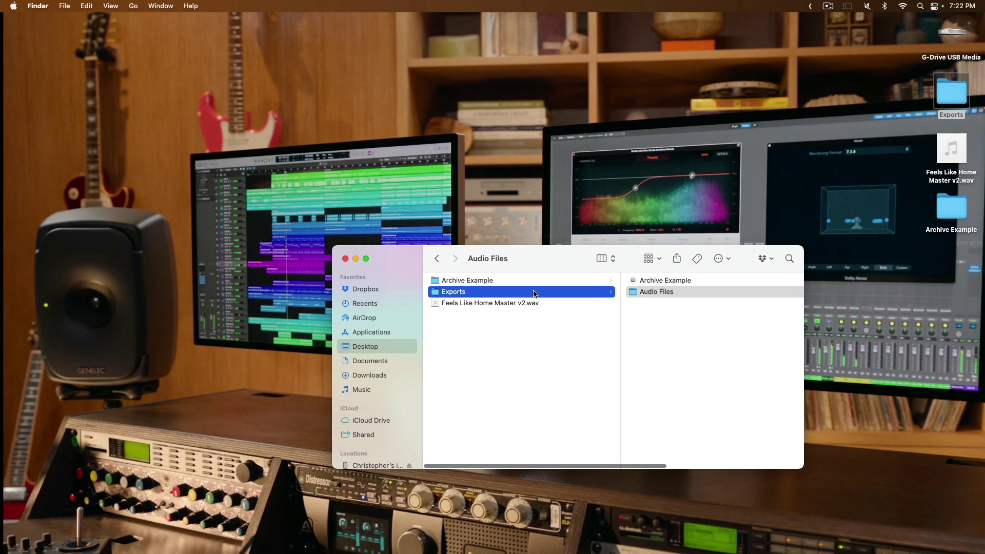
Move the desktop Exports folder to the Trash and show Archive Example's contents
{"action": "left_click_drag", "start_coordinate": [901, 85], "coordinate": [955, 105]}
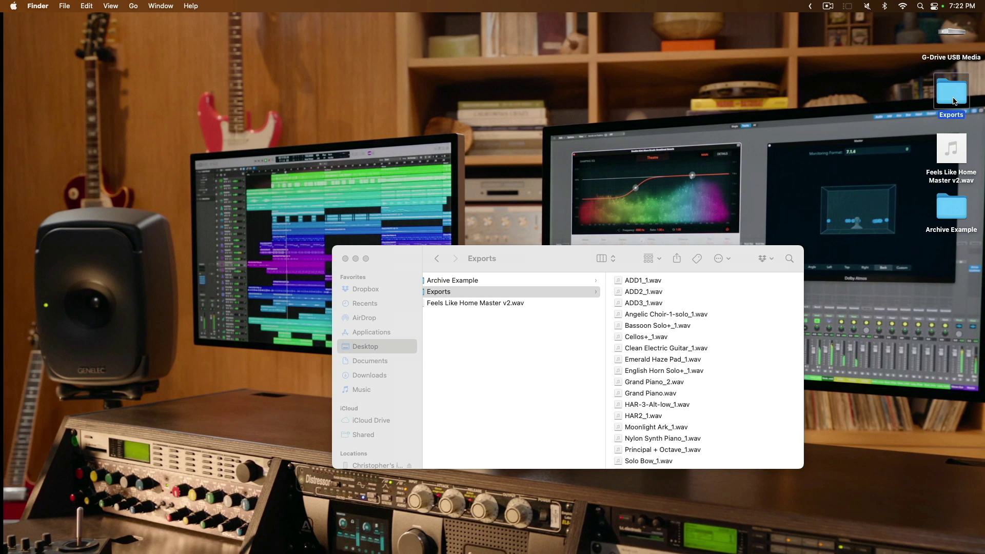
{"action": "right_click", "coordinate": [955, 101]}
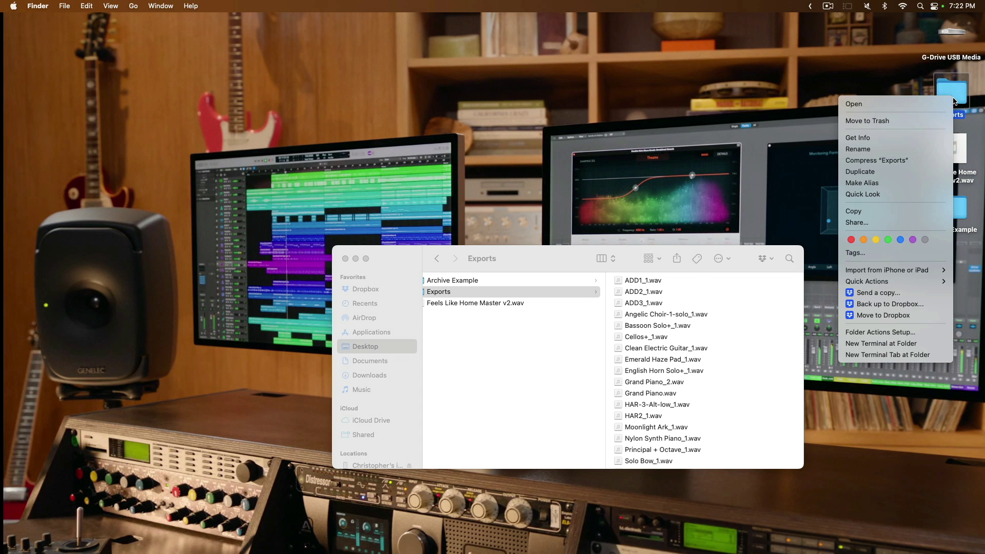
{"action": "left_click", "coordinate": [919, 120]}
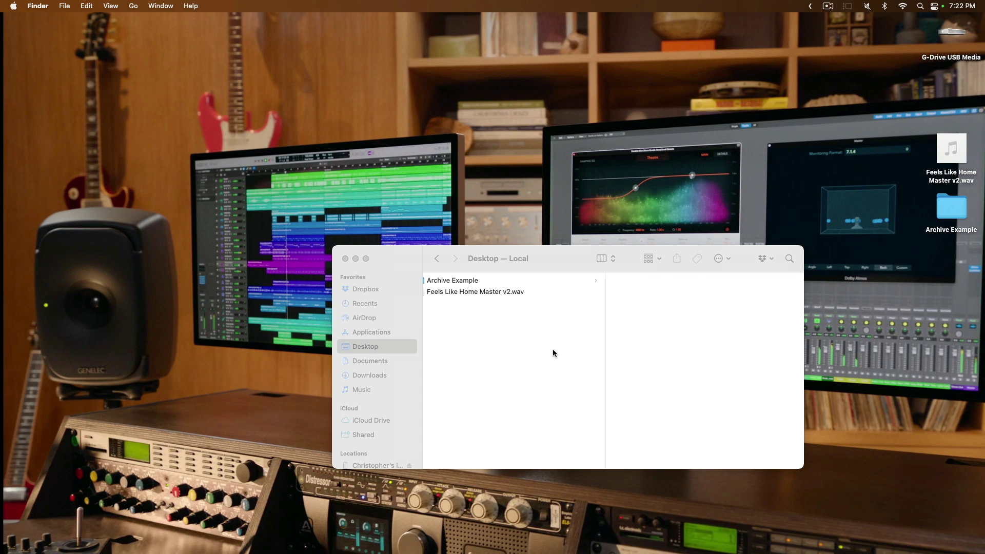
{"action": "left_click", "coordinate": [519, 281]}
{"action": "left_click", "coordinate": [545, 281]}
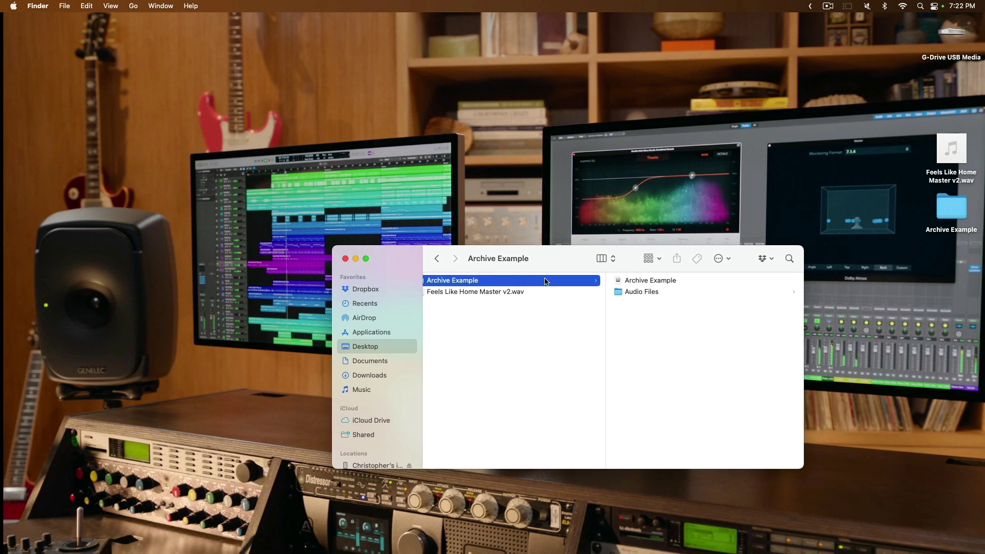
Open Archive Example, skip missing ADD1_1.wav and relink ADD2_1.wav to the first search match
{"action": "double_click", "coordinate": [668, 281]}
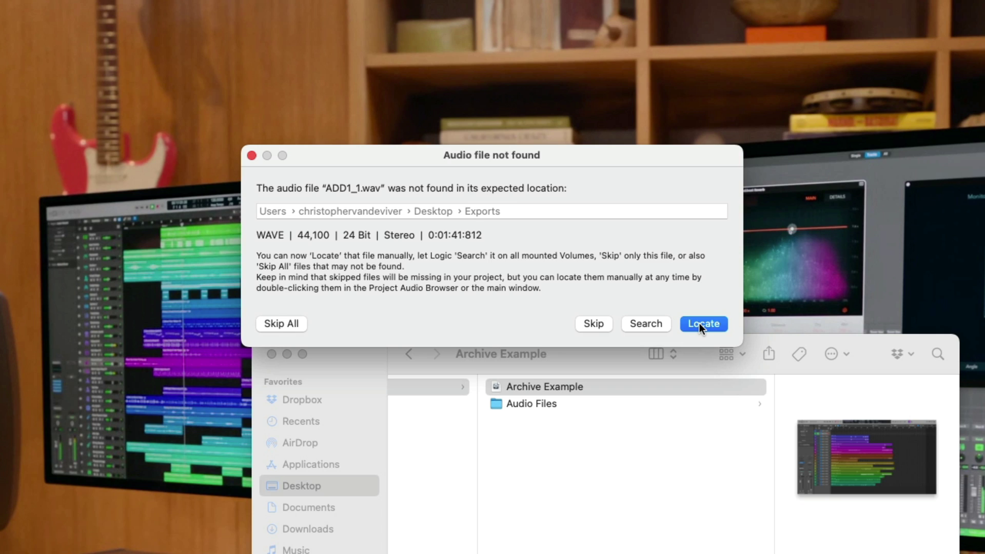
{"action": "left_click", "coordinate": [595, 324]}
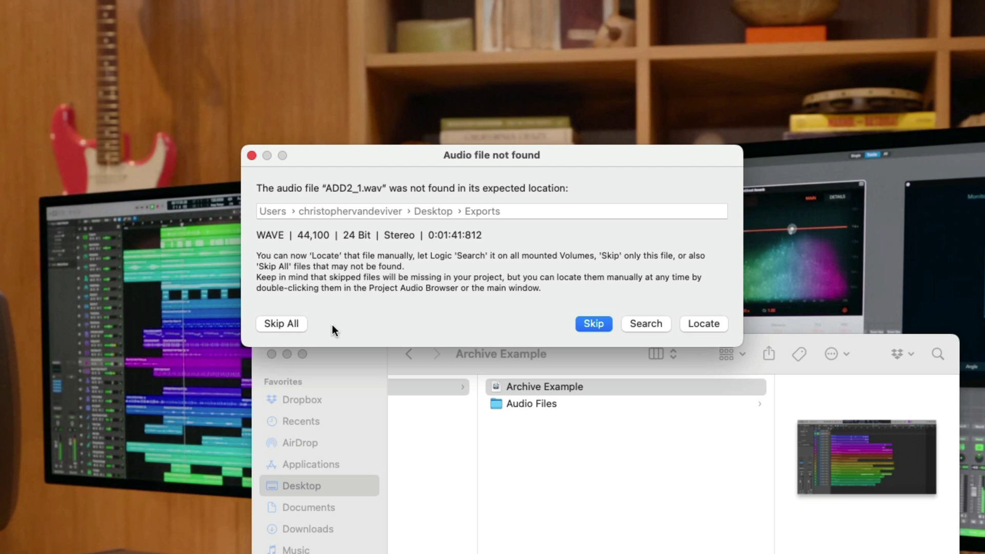
{"action": "left_click", "coordinate": [645, 323]}
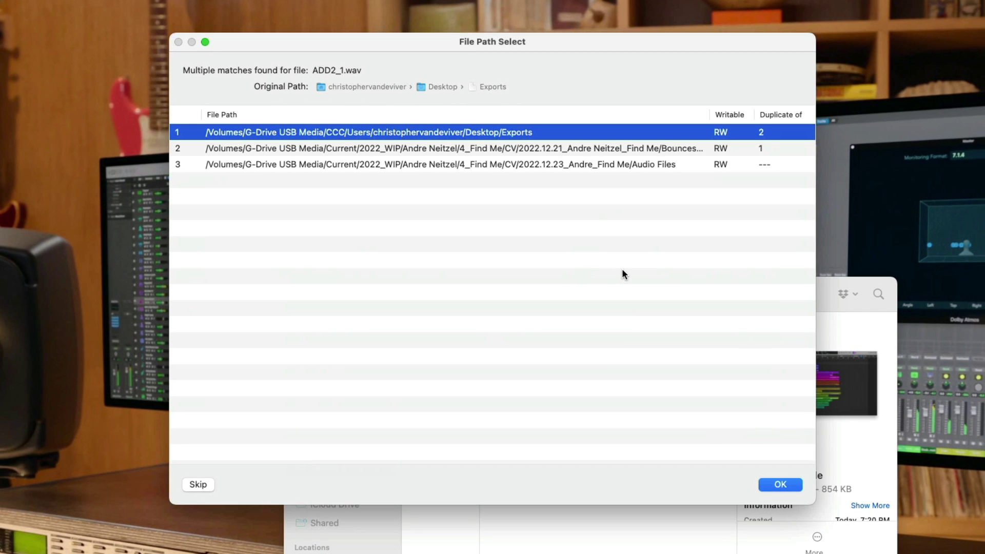
{"action": "left_click", "coordinate": [778, 485]}
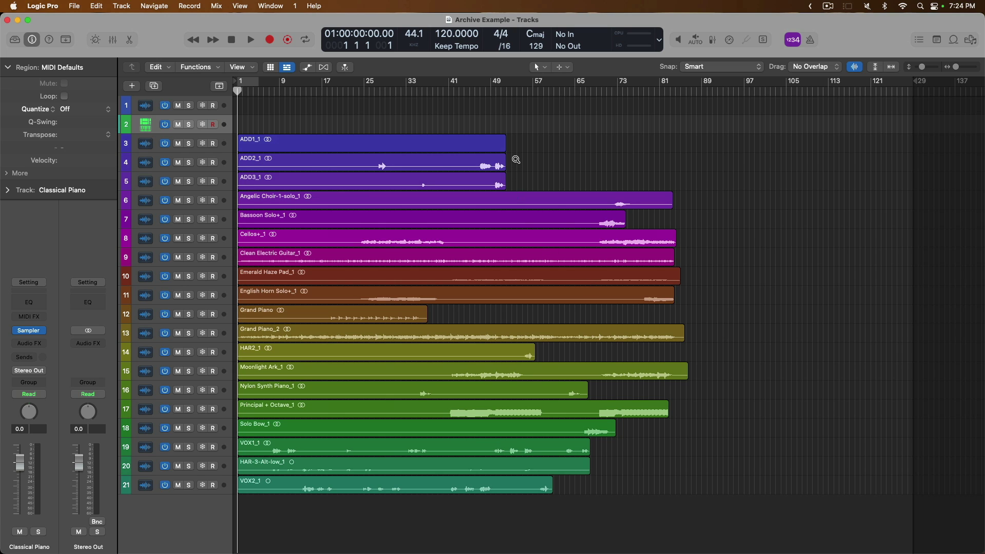
{"action": "left_click_drag", "start_coordinate": [516, 158], "coordinate": [225, 108]}
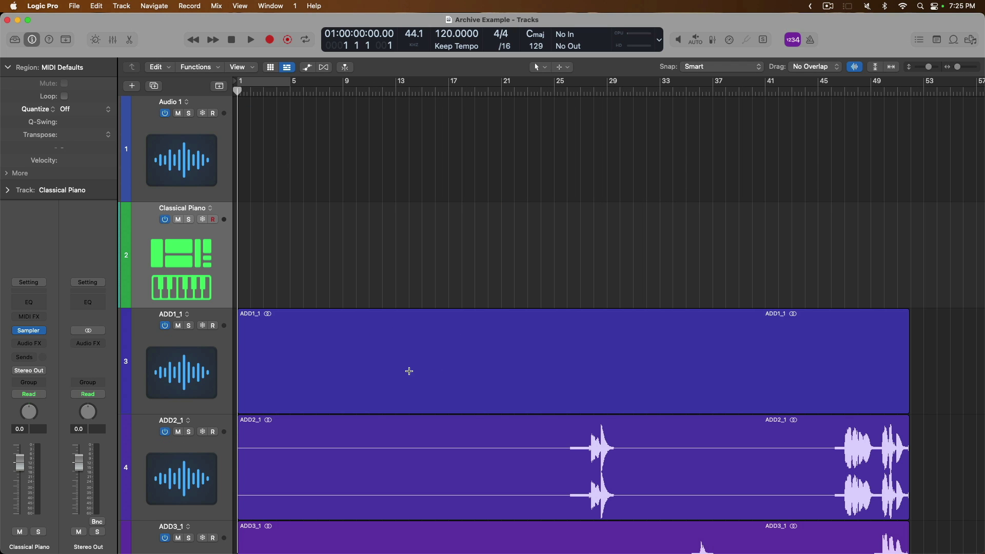
{"action": "left_click", "coordinate": [424, 229], "text": "ctrl+alt"}
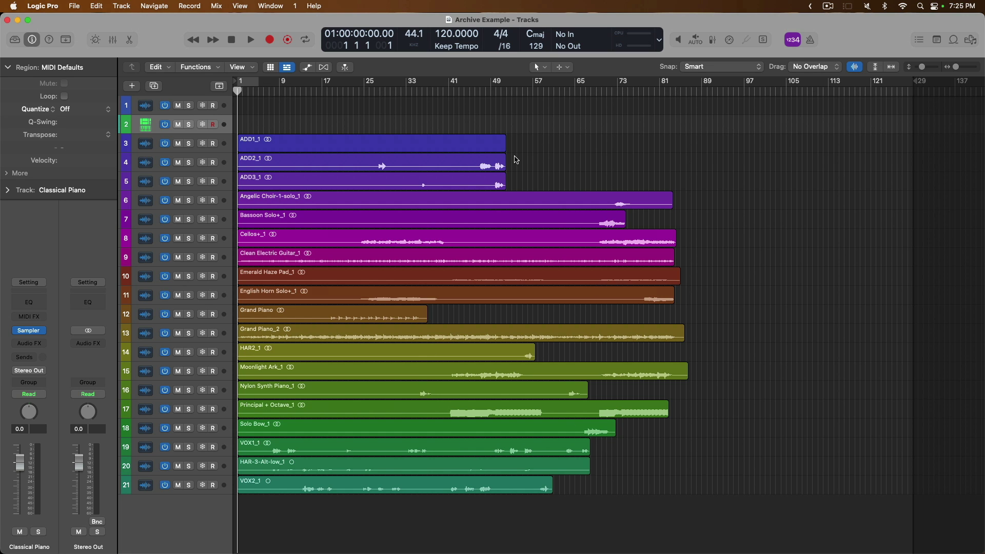
Check Archive Example's Audio Files folder in Finder, rearranging the window, then return to Logic Pro
{"action": "key", "text": "super+Tab"}
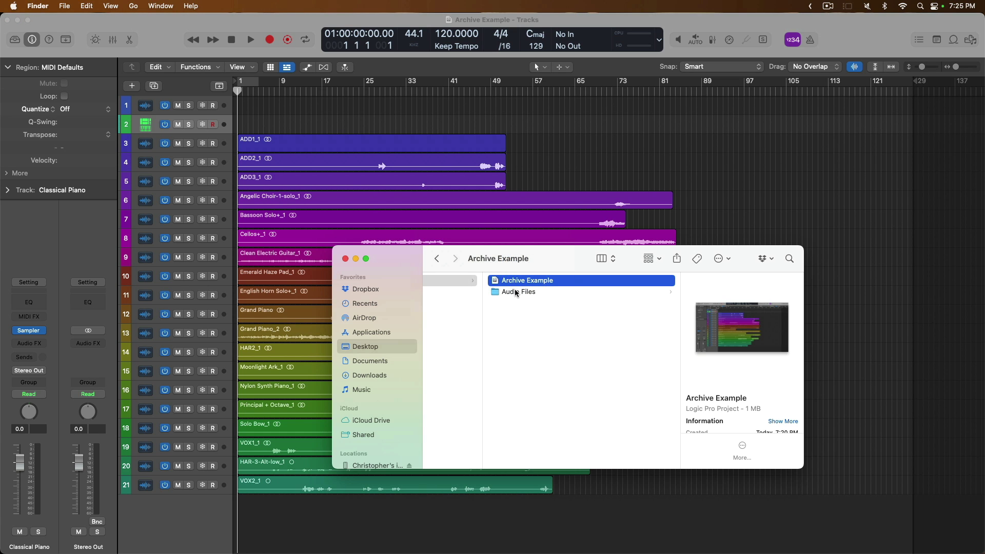
{"action": "left_click", "coordinate": [515, 291]}
{"action": "left_click_drag", "start_coordinate": [565, 260], "coordinate": [324, 92]}
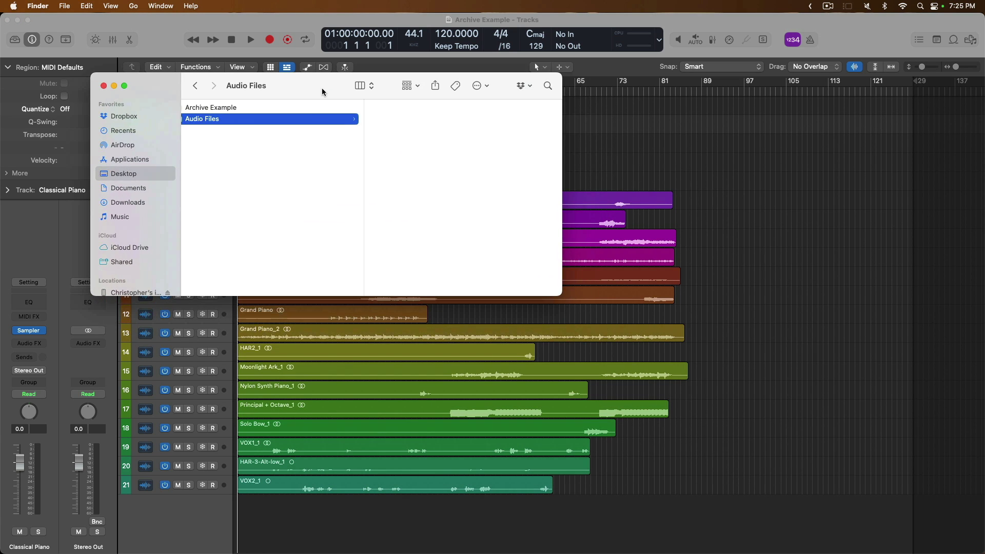
{"action": "key", "text": "alt+super+p"}
{"action": "left_click_drag", "start_coordinate": [561, 292], "coordinate": [798, 448]}
{"action": "key", "text": "alt+super+p"}
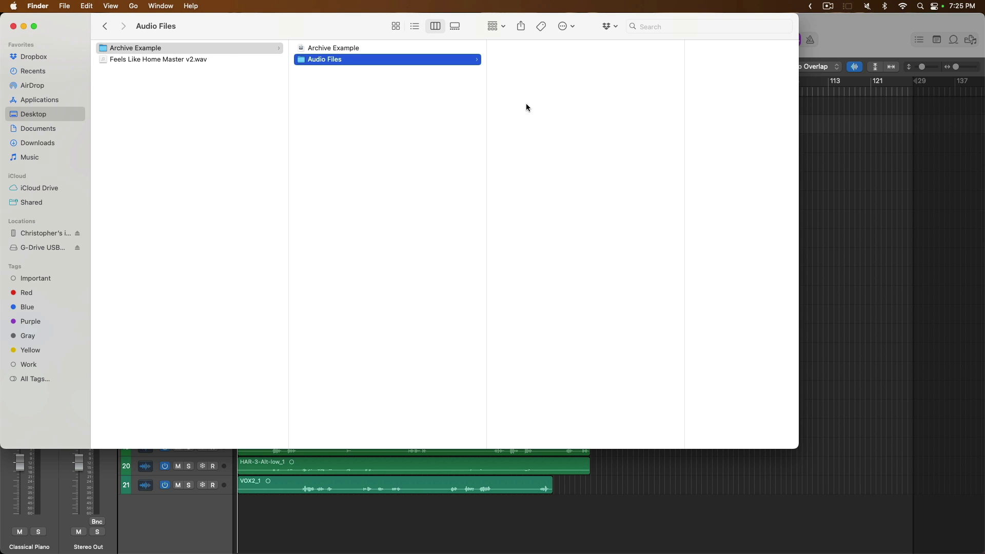
{"action": "key", "text": "super+Tab"}
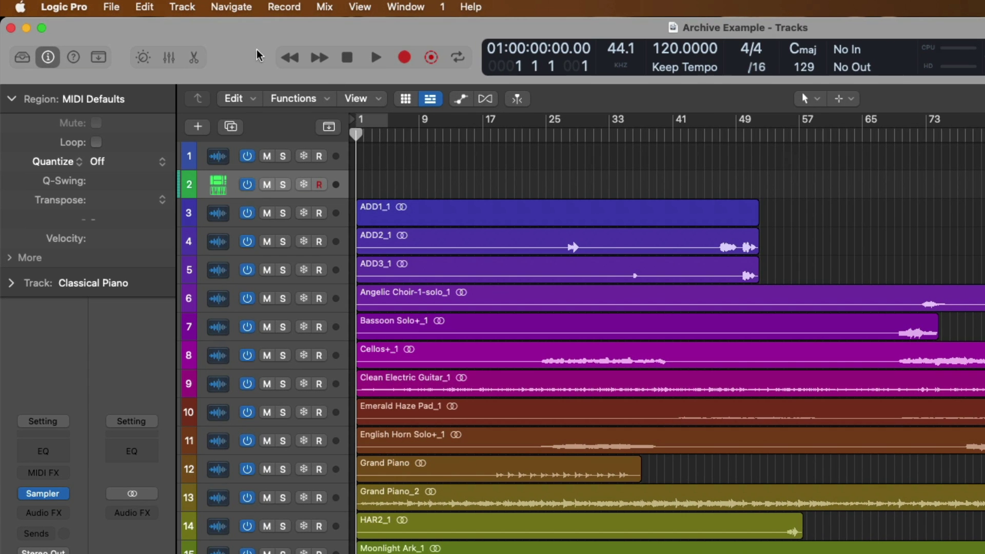
Run File > Project Management > Consolidate with all asset copy options ticked
{"action": "left_click", "coordinate": [78, 5]}
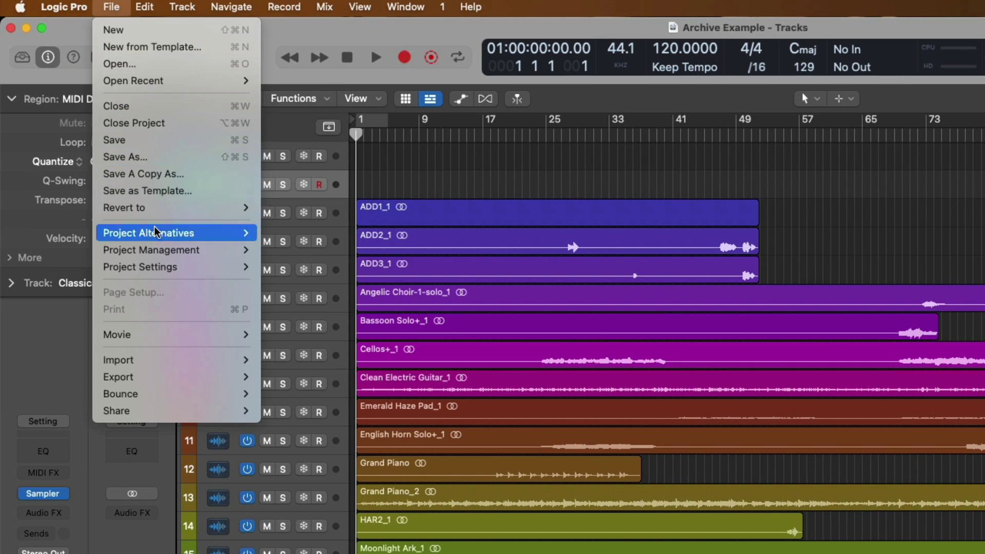
{"action": "mouse_move", "coordinate": [261, 252]}
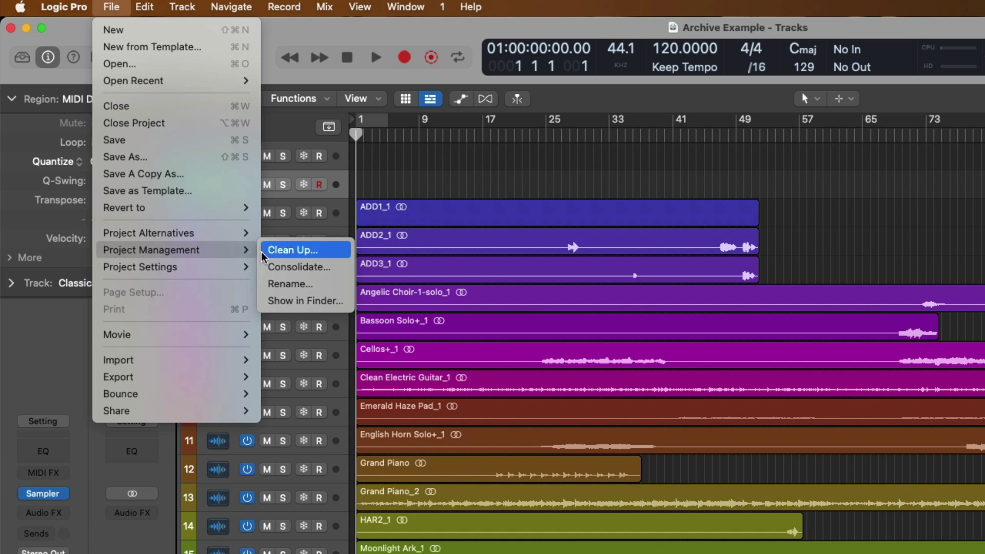
{"action": "left_click", "coordinate": [343, 266]}
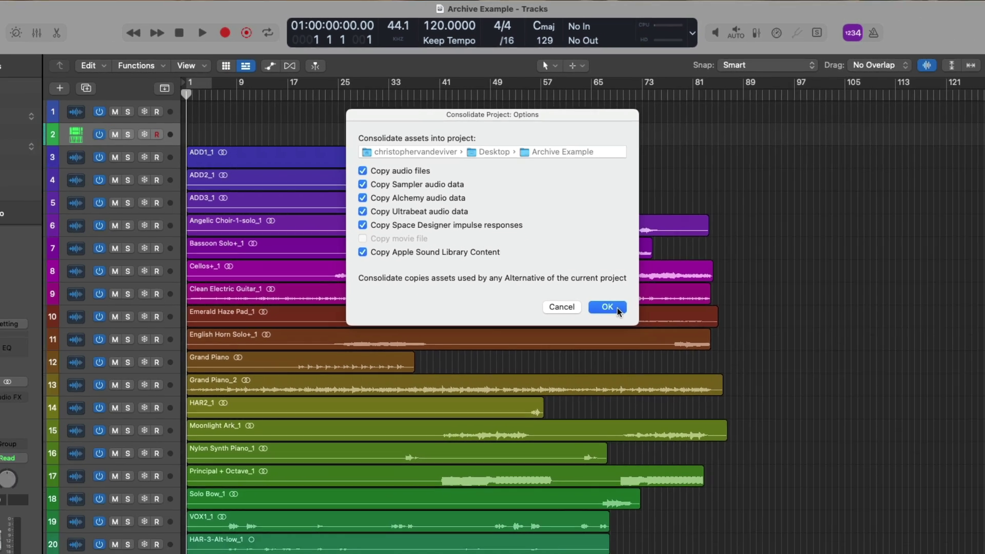
{"action": "left_click", "coordinate": [648, 367]}
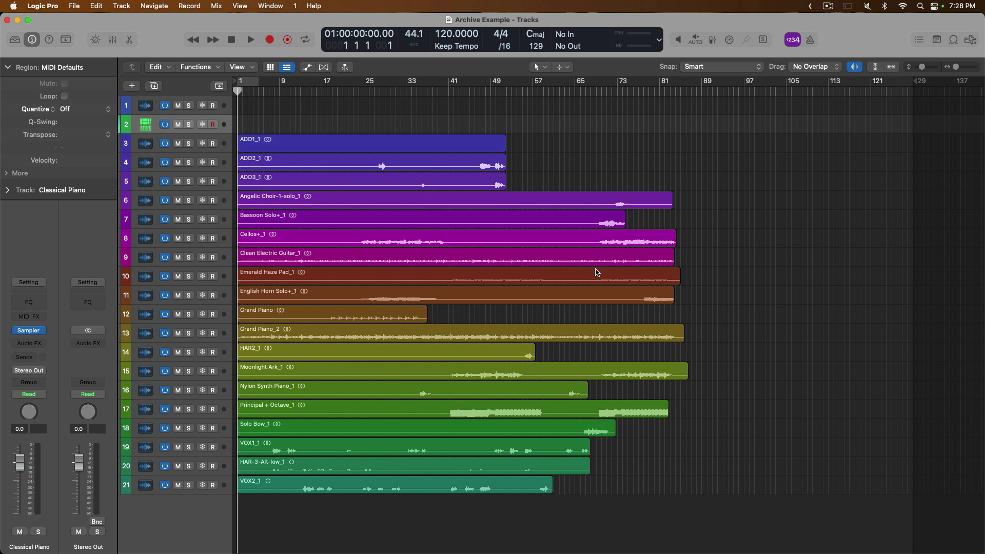
In Finder, browse Archive Example > Samples > Classical Piano to check the BDorfer .aif sample files
{"action": "key", "text": "super+Tab"}
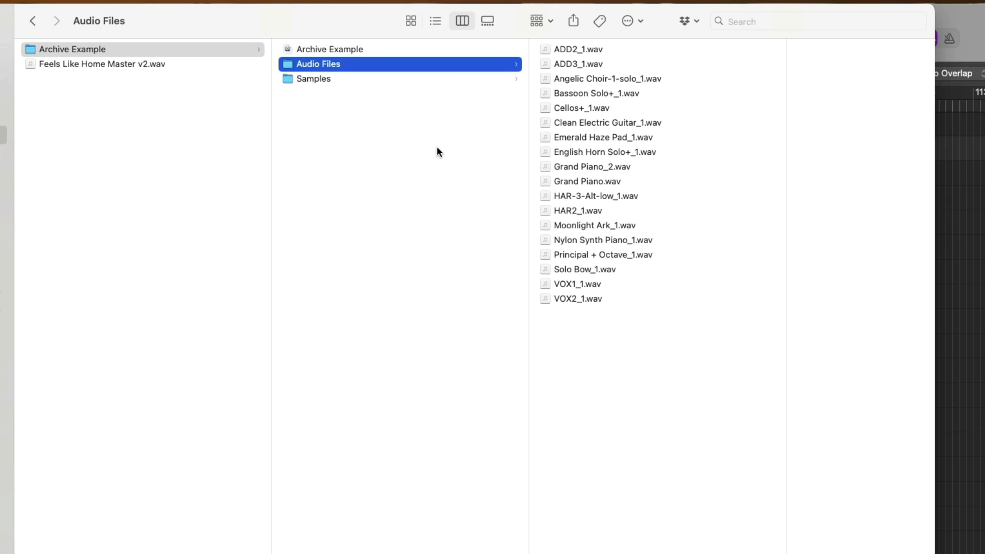
{"action": "left_click", "coordinate": [317, 80]}
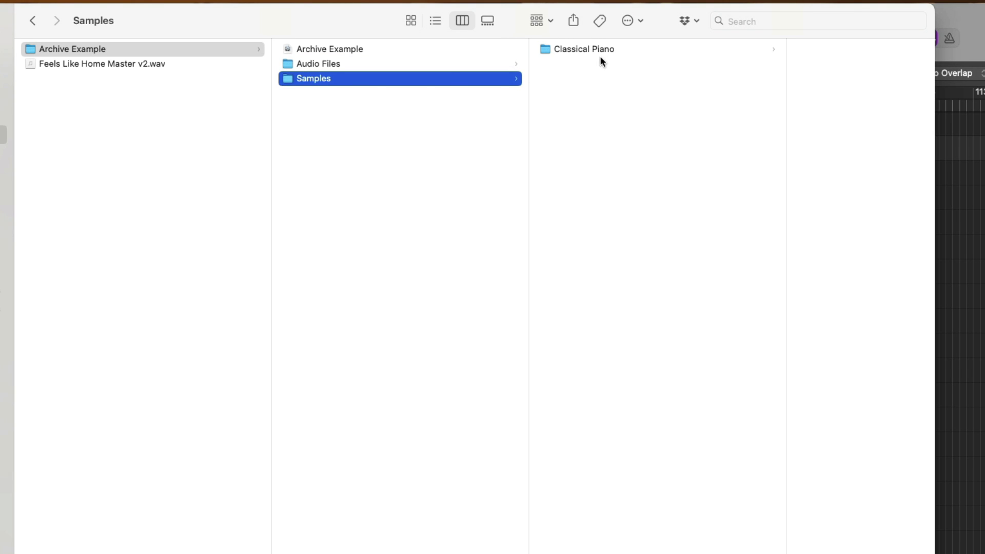
{"action": "left_click", "coordinate": [620, 51]}
{"action": "scroll", "coordinate": [759, 137], "scroll_direction": "down", "scroll_amount": 3}
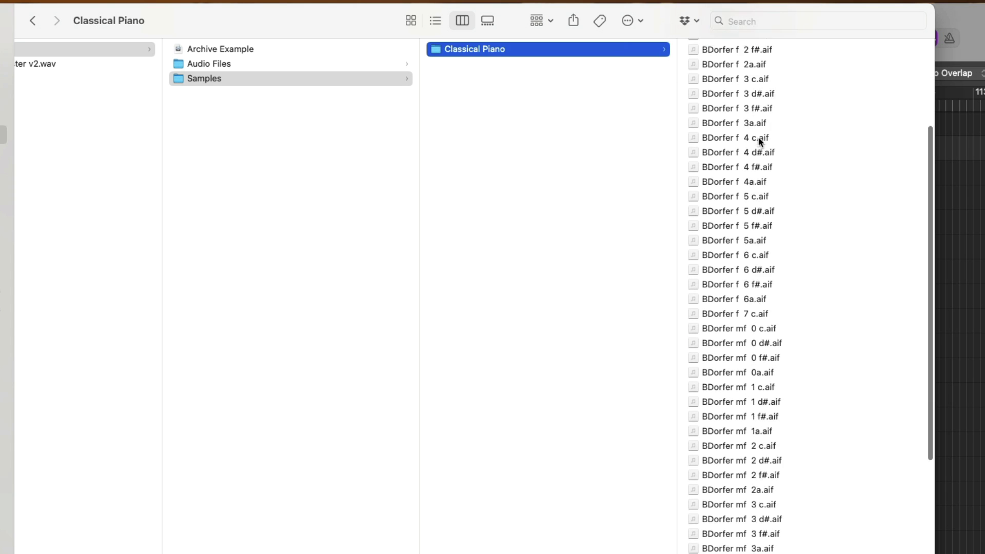
{"action": "scroll", "coordinate": [758, 137], "scroll_direction": "down", "scroll_amount": 3}
{"action": "scroll", "coordinate": [761, 158], "scroll_direction": "up", "scroll_amount": 6}
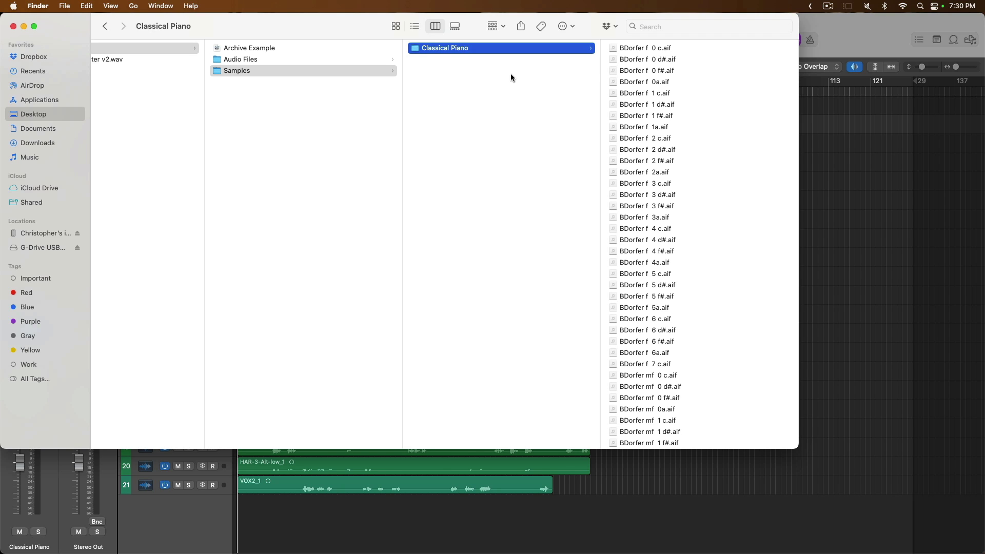
Drag Feels Like Home Master v2.wav from the Desktop into Logic as new audio track 22
{"action": "left_click", "coordinate": [77, 114]}
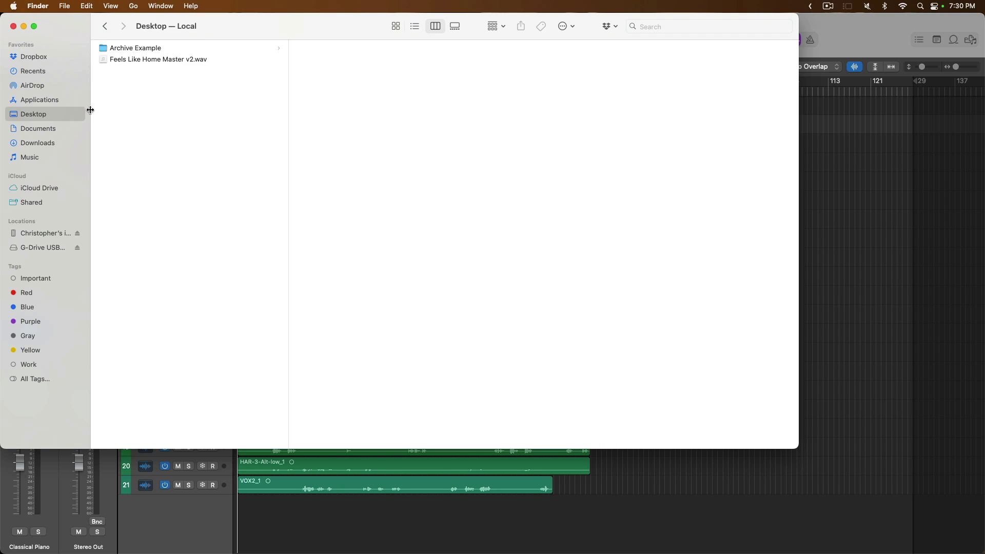
{"action": "left_click", "coordinate": [163, 60]}
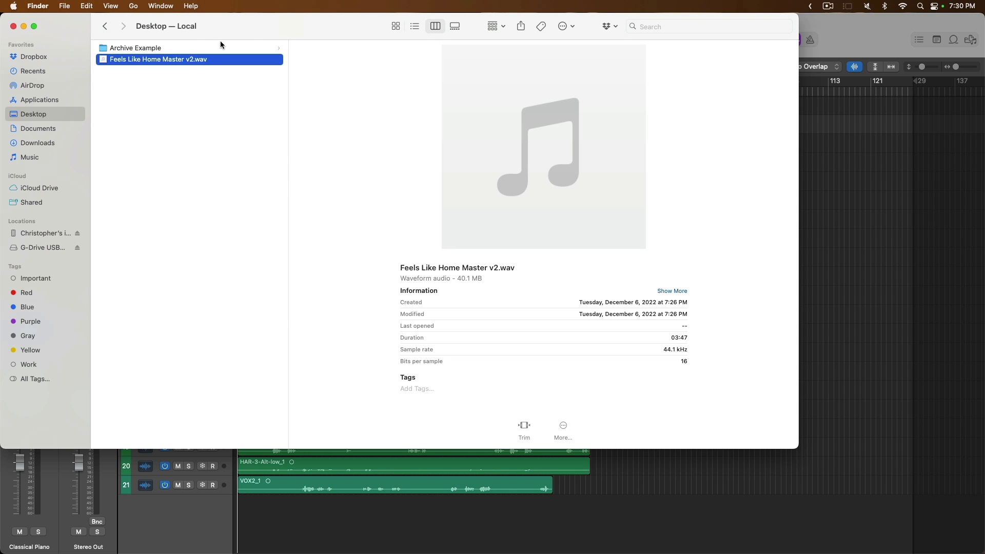
{"action": "left_click_drag", "start_coordinate": [195, 59], "coordinate": [239, 500]}
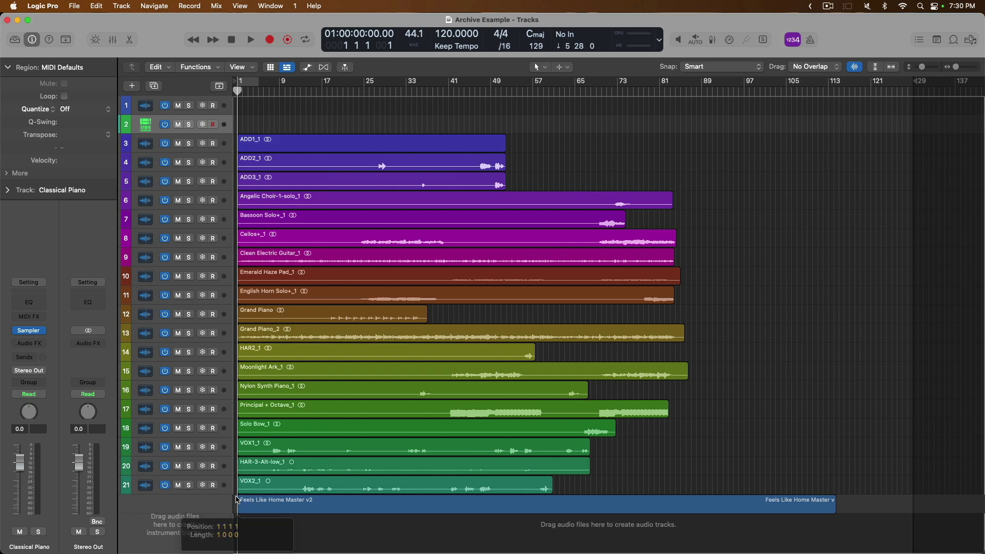
{"action": "left_click", "coordinate": [230, 501]}
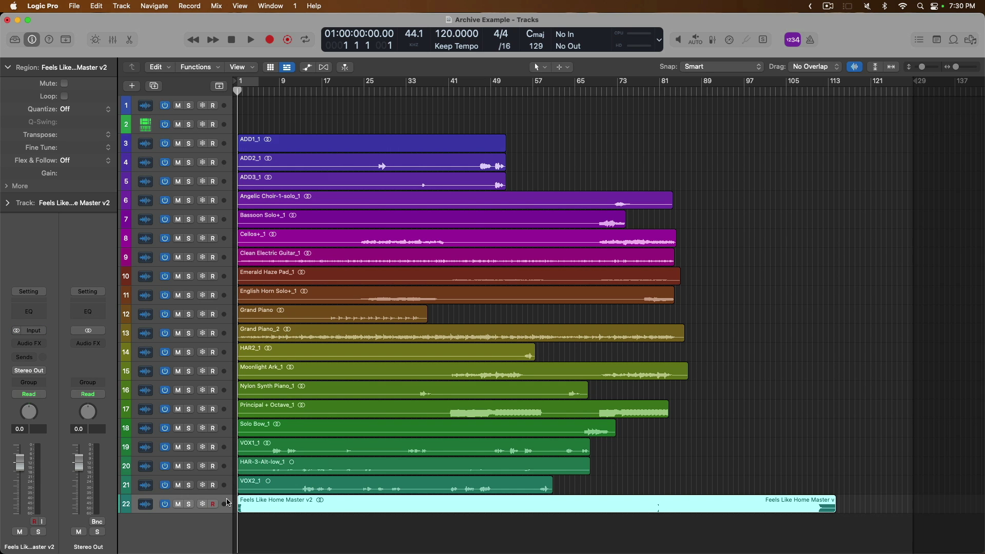
{"action": "scroll", "coordinate": [303, 446], "scroll_direction": "down", "scroll_amount": 5}
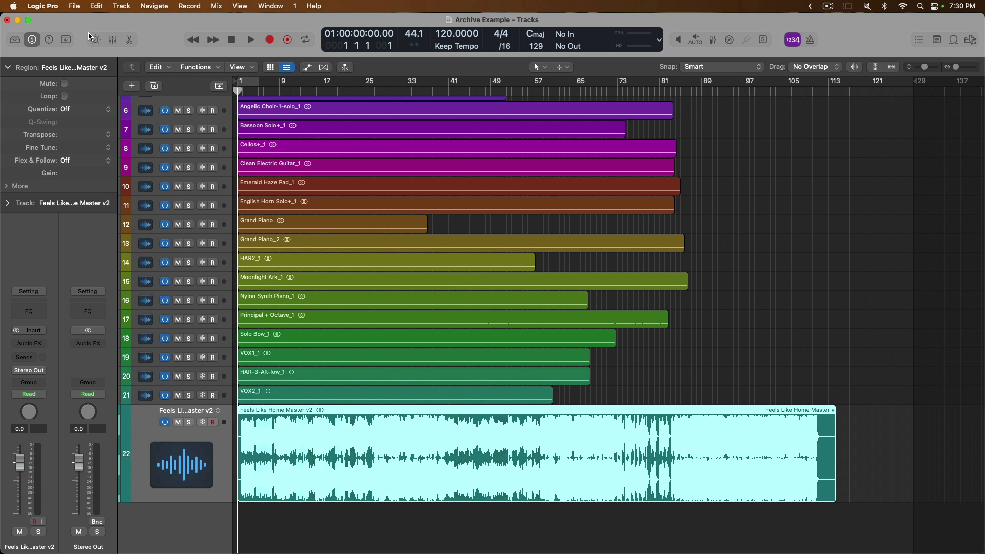
Save the project and check Archive Example's Audio Files folder in Finder for the copied wavs
{"action": "left_click", "coordinate": [70, 6]}
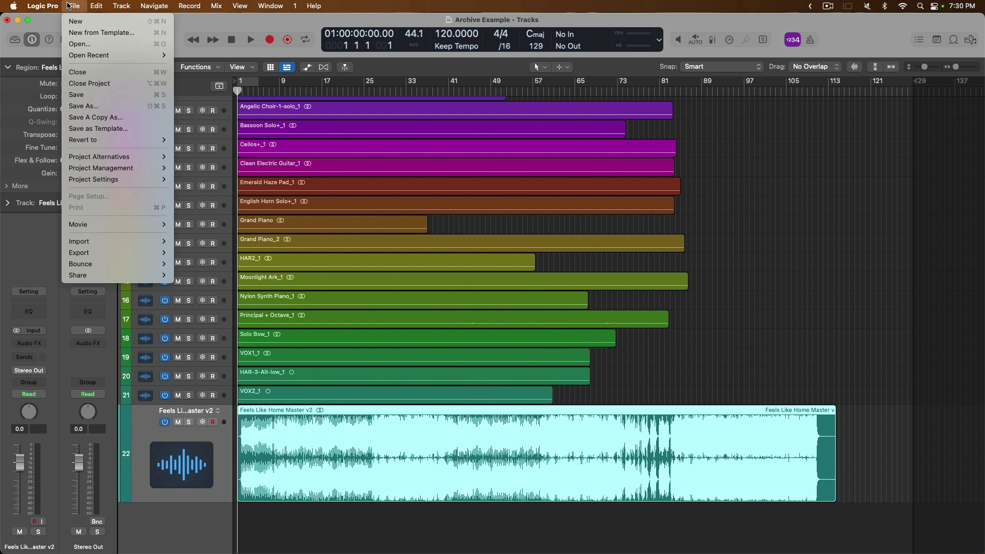
{"action": "left_click", "coordinate": [79, 95]}
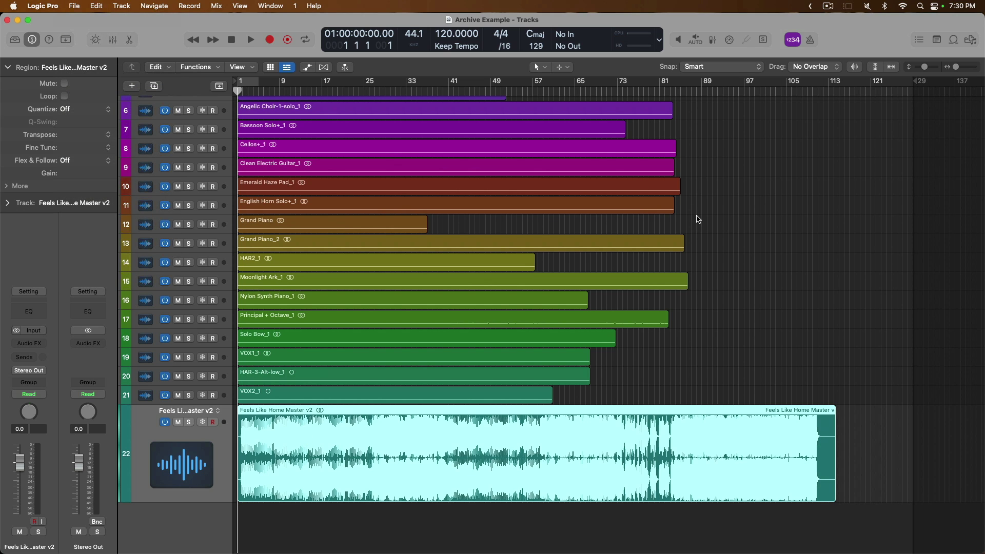
{"action": "key", "text": "super+Tab"}
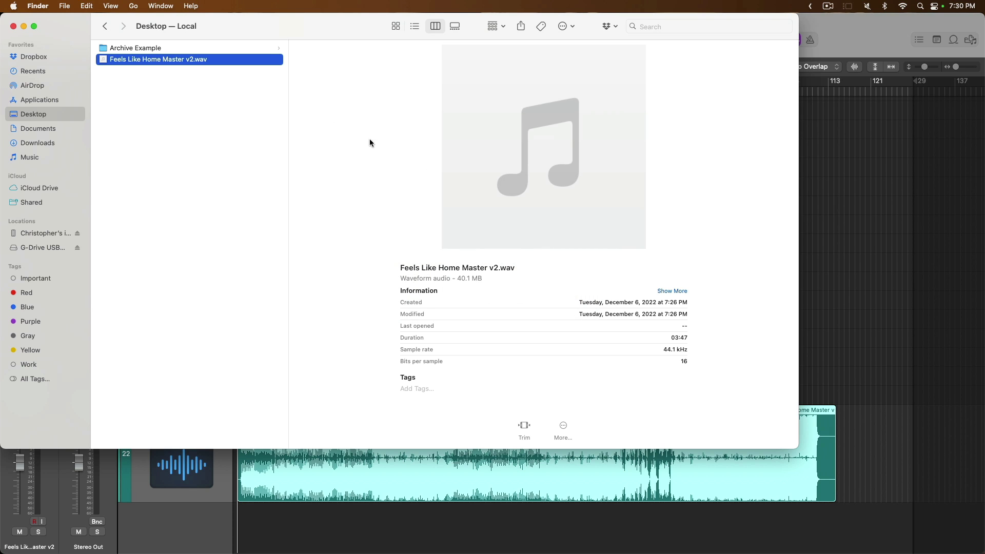
{"action": "left_click", "coordinate": [231, 48]}
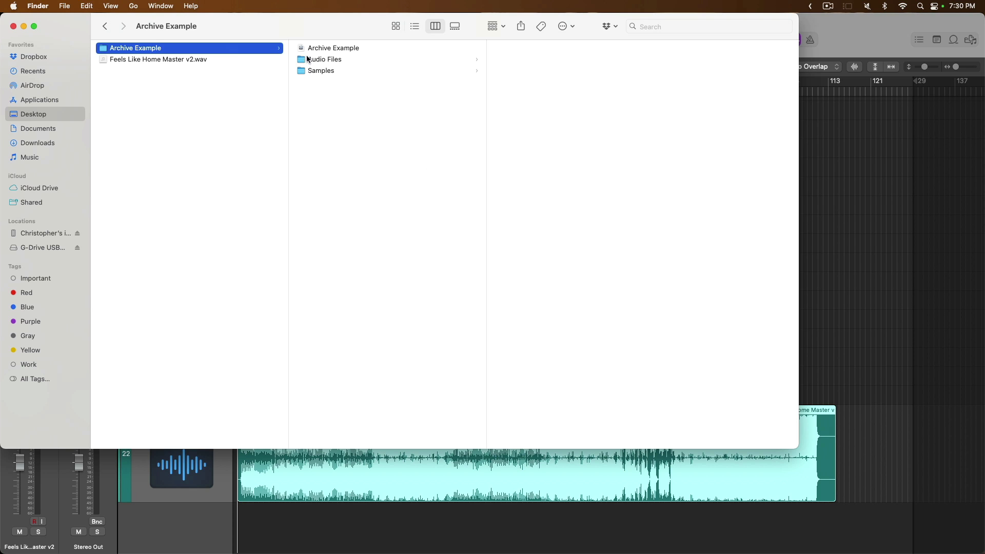
{"action": "left_click", "coordinate": [321, 60]}
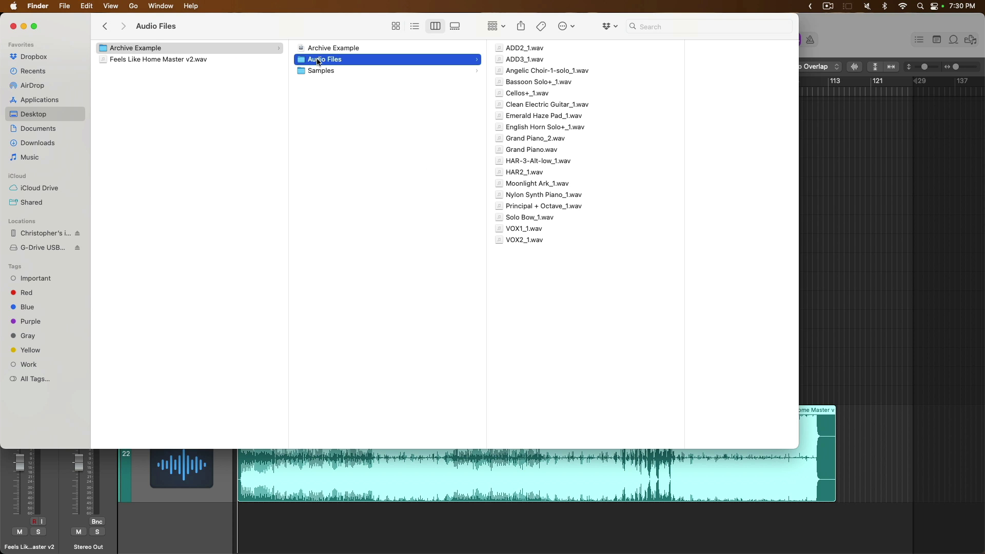
{"action": "left_click_drag", "start_coordinate": [229, 30], "coordinate": [753, 257]}
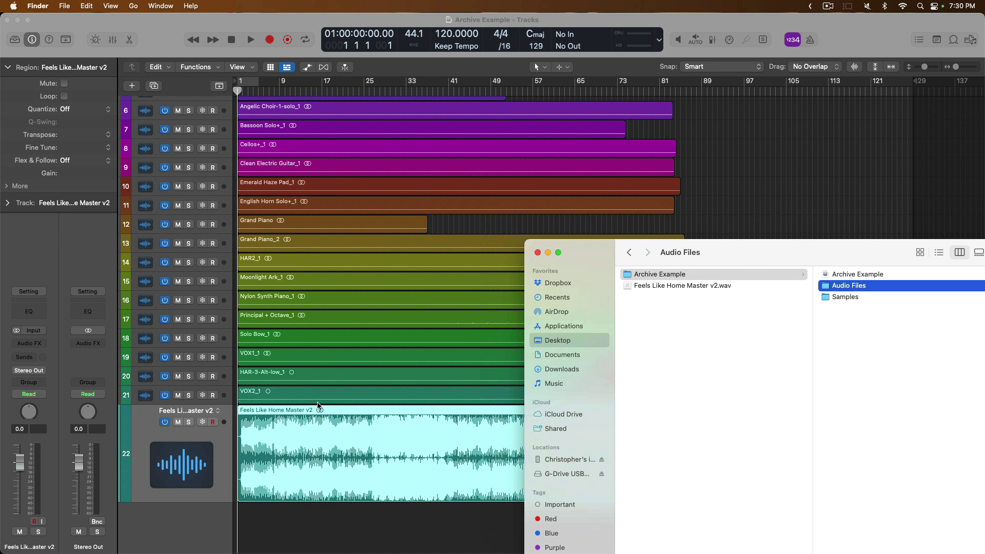
{"action": "left_click_drag", "start_coordinate": [577, 251], "coordinate": [91, 52]}
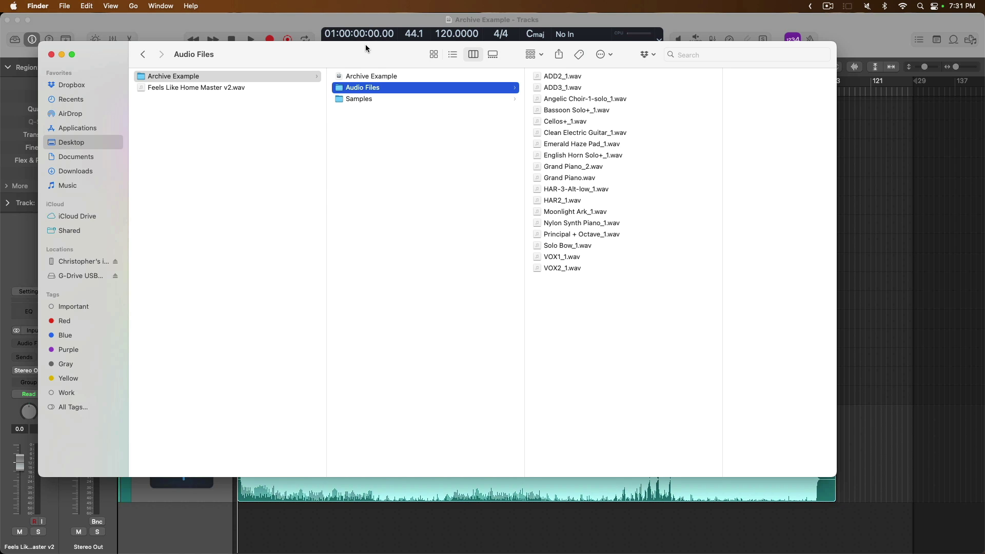
{"action": "left_click", "coordinate": [314, 21]}
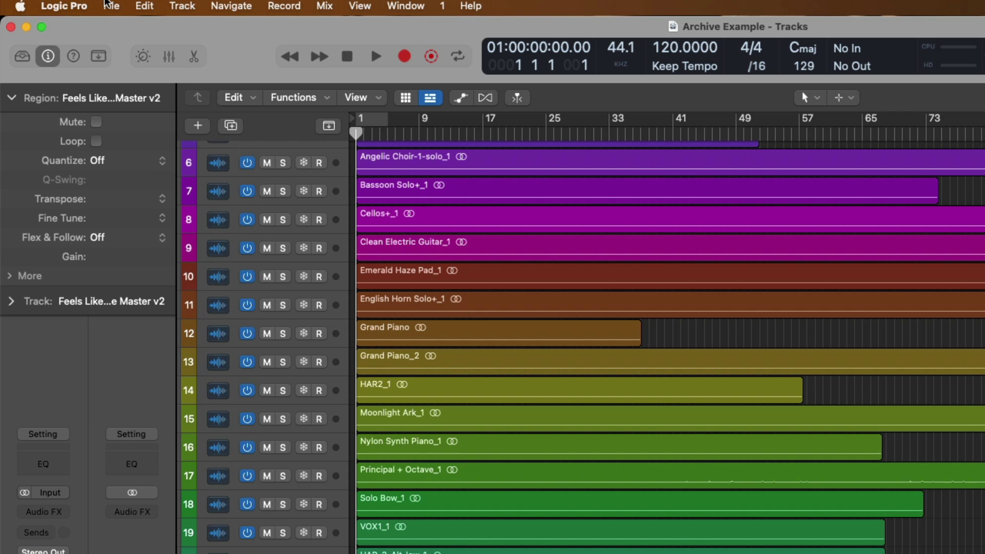
In Project Settings > Assets, enable copying every asset type into the project except movie files
{"action": "left_click", "coordinate": [109, 5]}
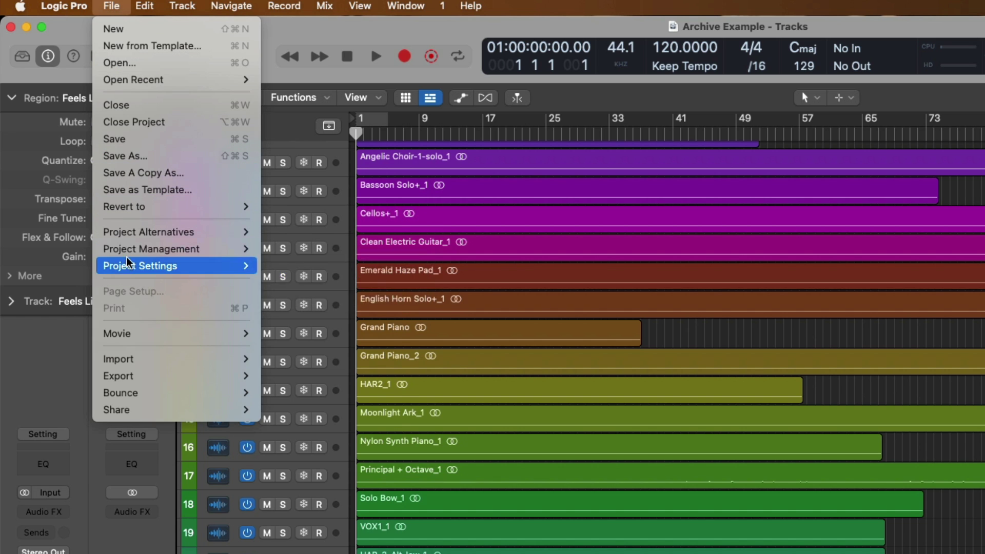
{"action": "mouse_move", "coordinate": [130, 266]}
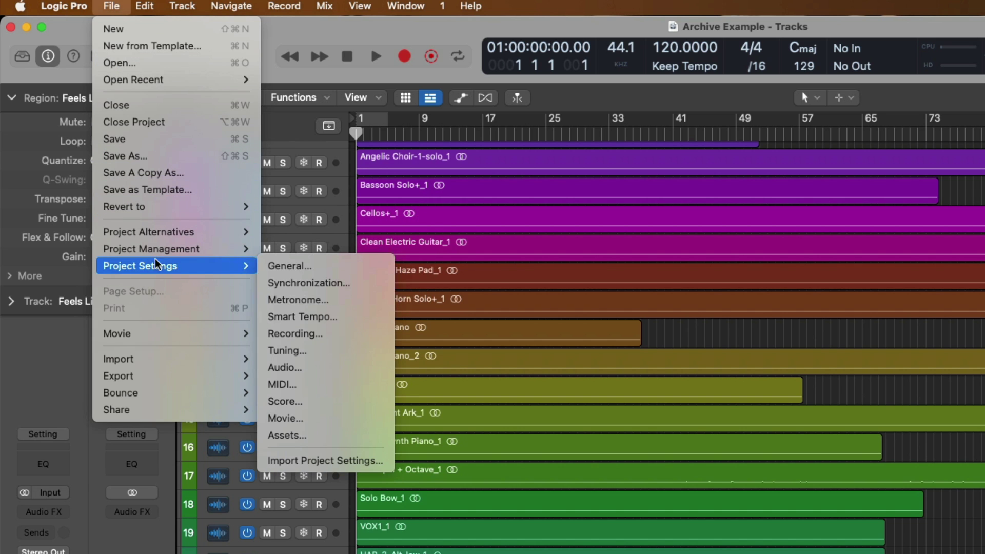
{"action": "left_click", "coordinate": [287, 435]}
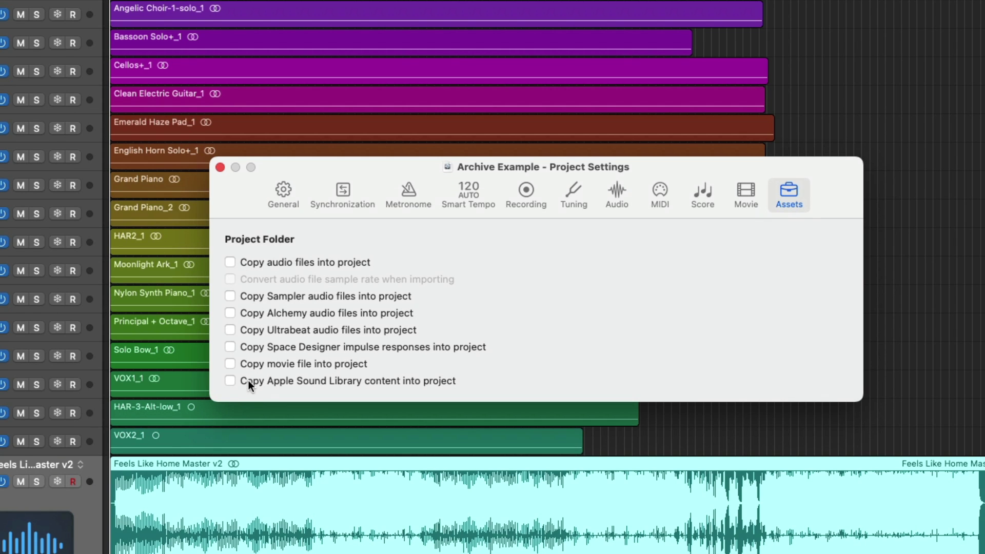
{"action": "left_click", "coordinate": [230, 262]}
{"action": "left_click", "coordinate": [229, 280]}
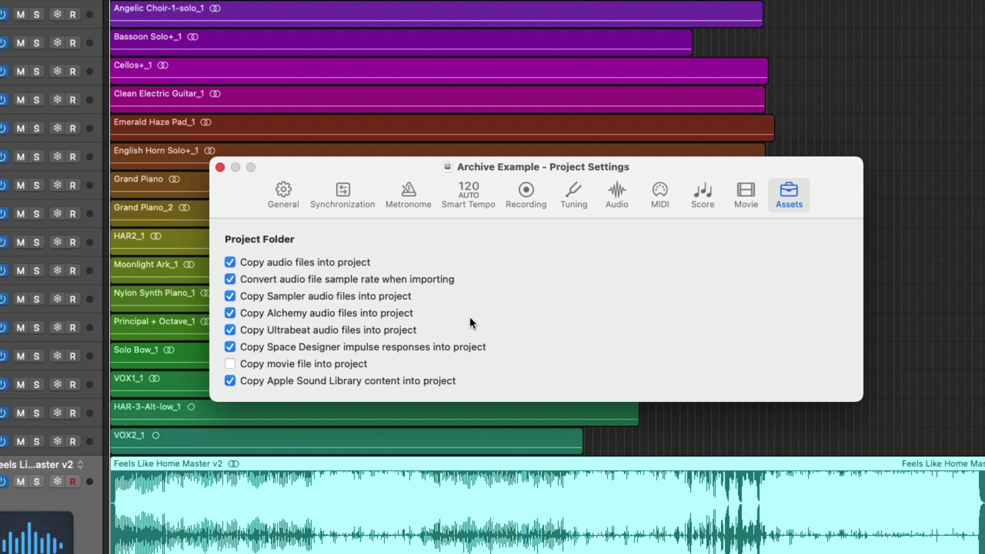
{"action": "key", "text": "super+Tab"}
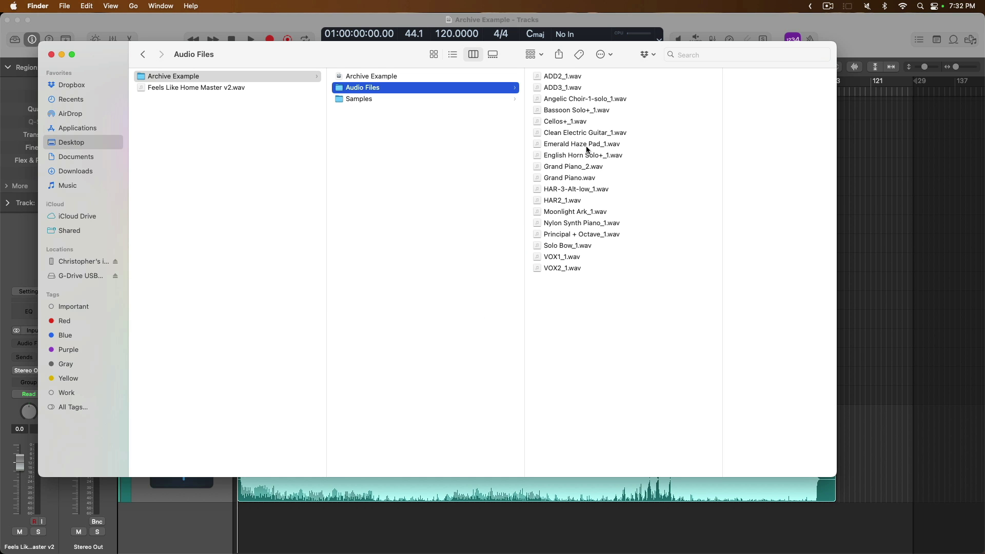
Close Project Settings, save, and confirm Feels Like Home Master v2.wav now sits in Audio Files
{"action": "key", "text": "super+Tab"}
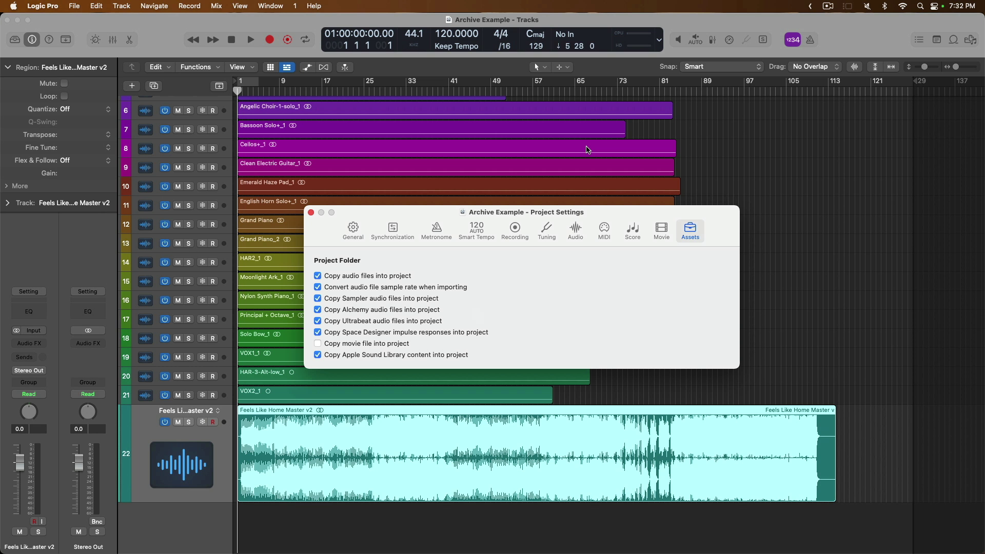
{"action": "left_click", "coordinate": [311, 213]}
{"action": "left_click", "coordinate": [75, 5]}
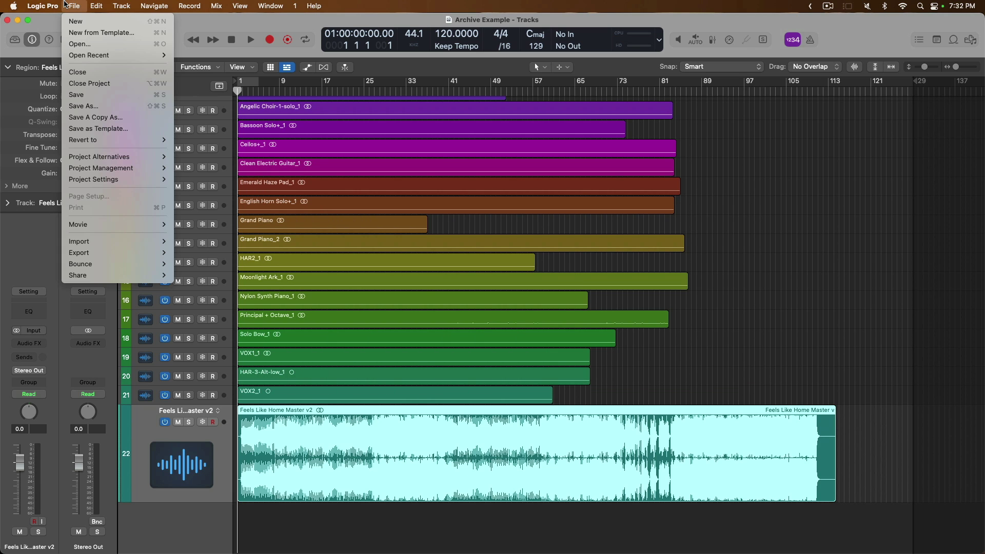
{"action": "left_click", "coordinate": [77, 95]}
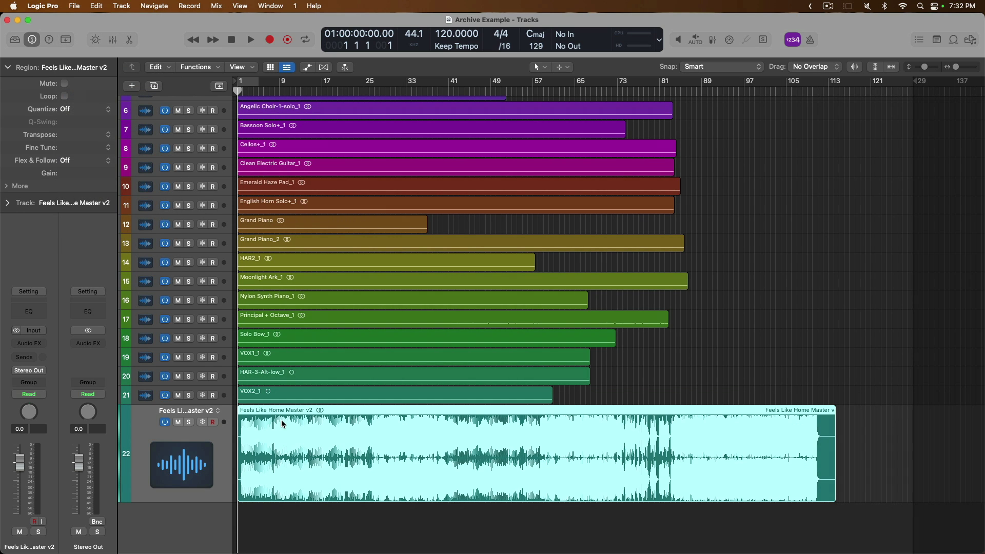
{"action": "key", "text": "super+Tab"}
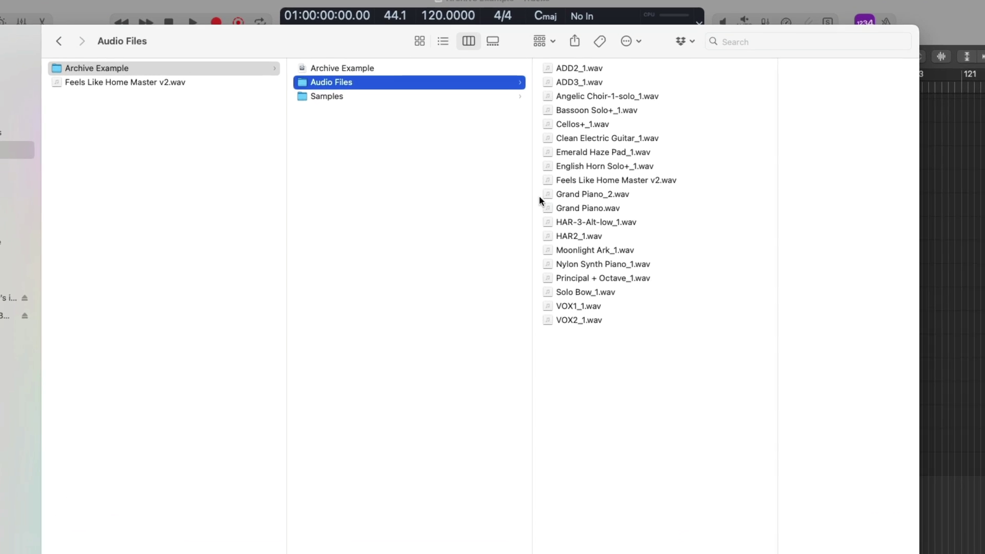
{"action": "left_click", "coordinate": [549, 166]}
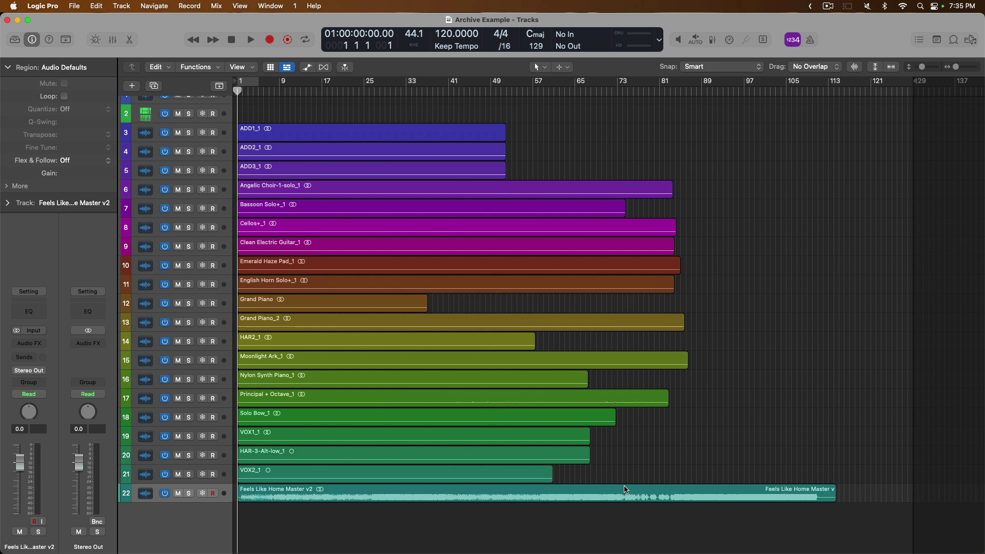
Delete the Feels Like Home Master v2 region and its track from Logic, leaving 21 tracks
{"action": "left_click", "coordinate": [614, 493]}
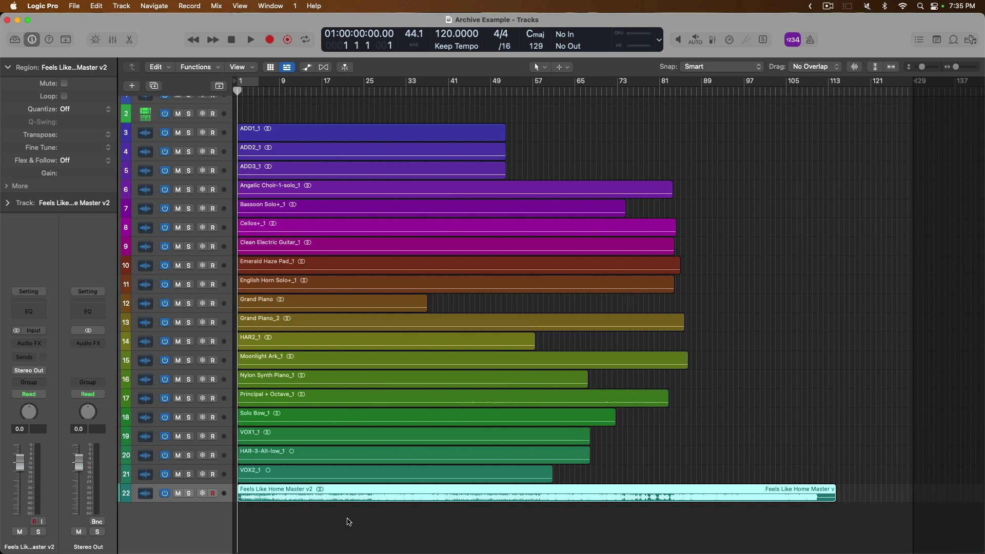
{"action": "key", "text": "Delete"}
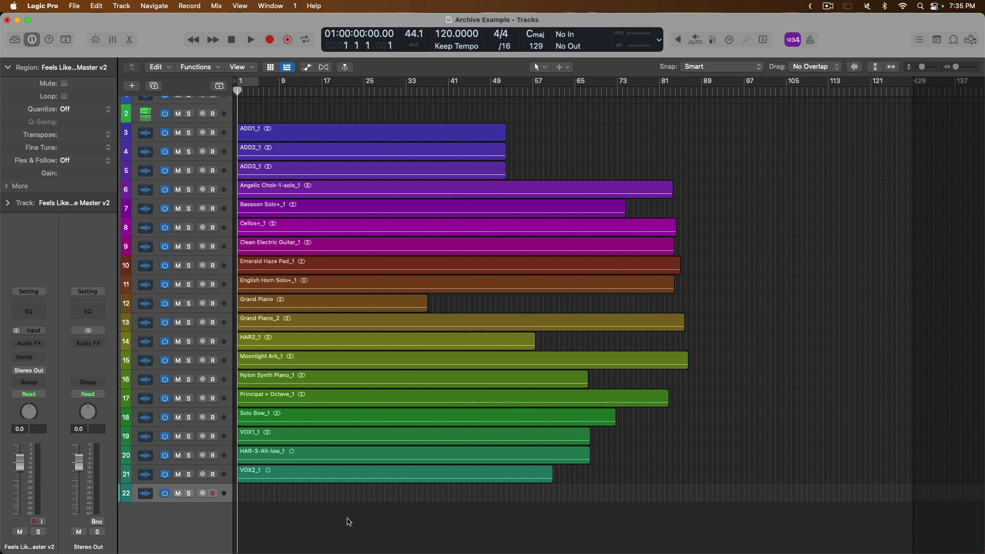
{"action": "key", "text": "super+BackSpace"}
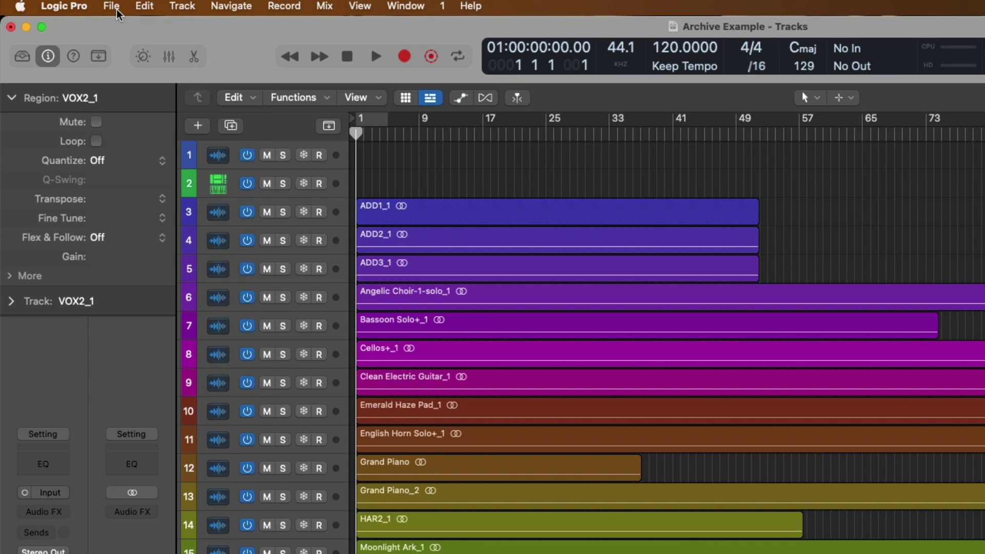
Save the project and create a new project alternative named 'Archive Example #1'
{"action": "left_click", "coordinate": [74, 5]}
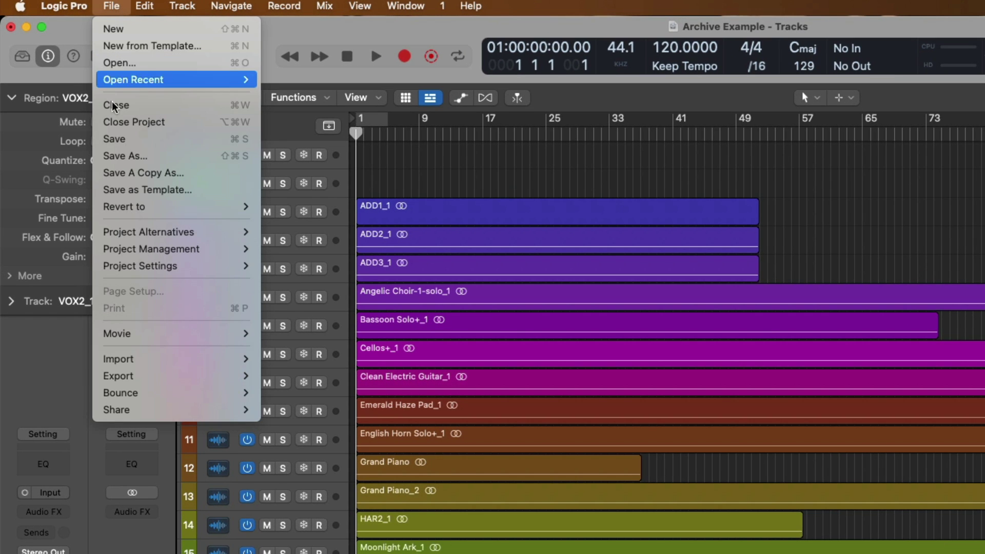
{"action": "left_click", "coordinate": [114, 139]}
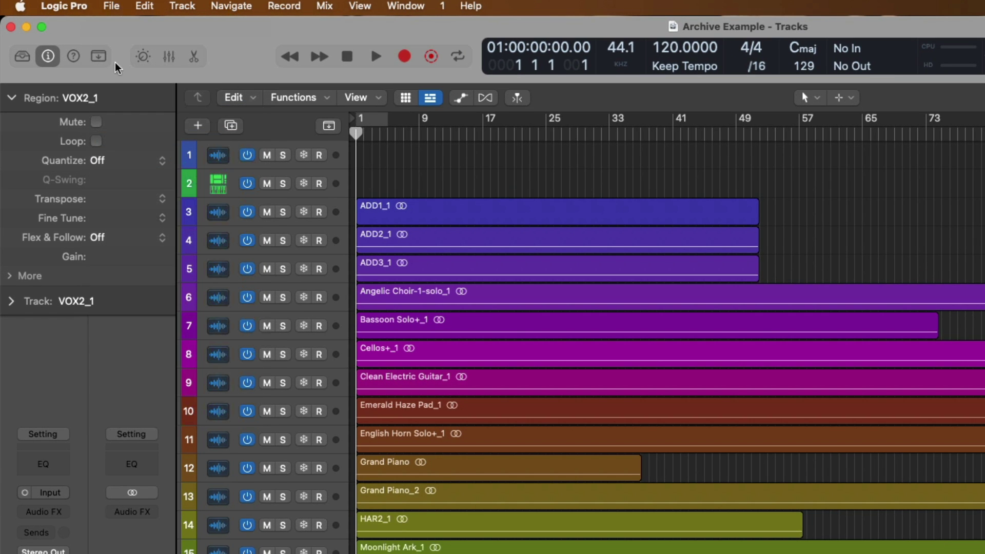
{"action": "left_click", "coordinate": [112, 5]}
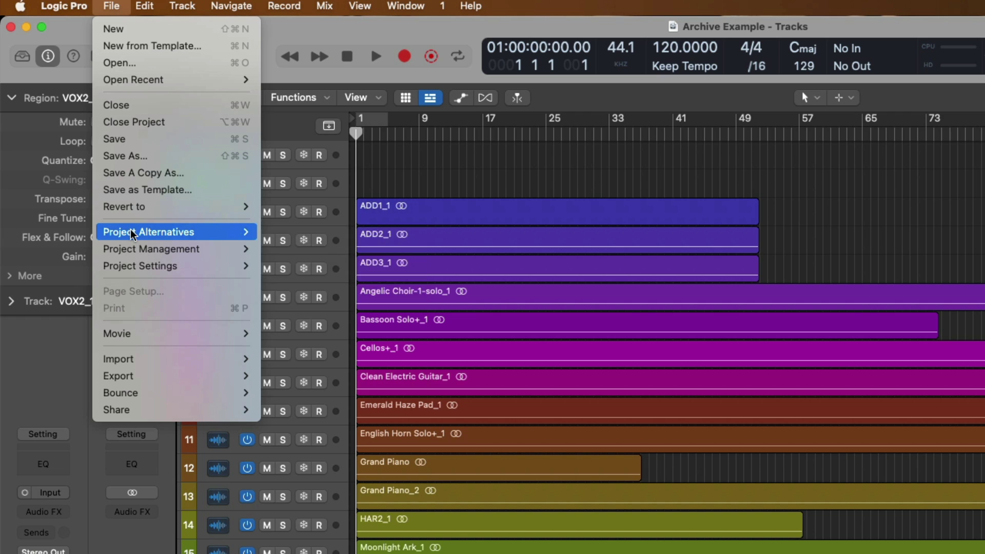
{"action": "mouse_move", "coordinate": [185, 233]}
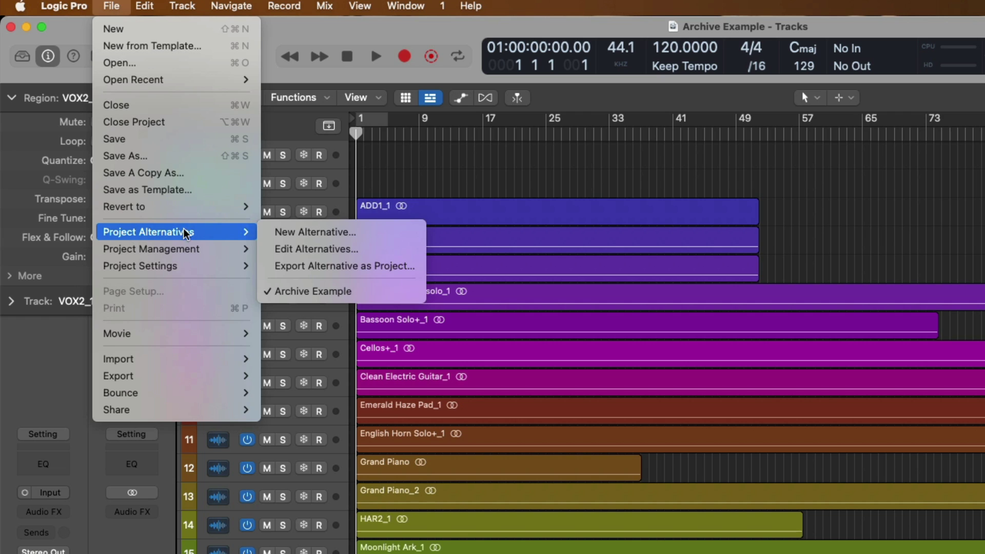
{"action": "left_click", "coordinate": [269, 232]}
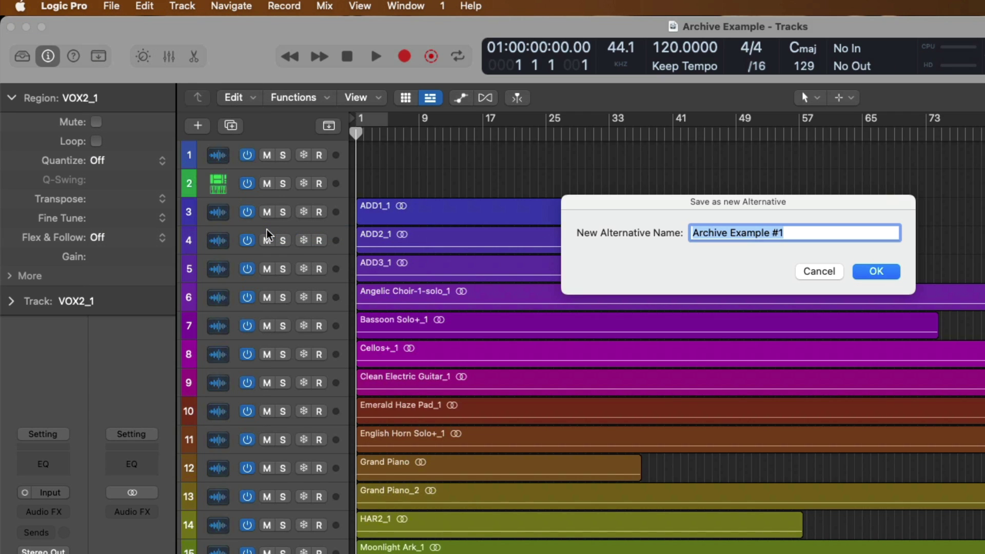
{"action": "key", "text": "Return"}
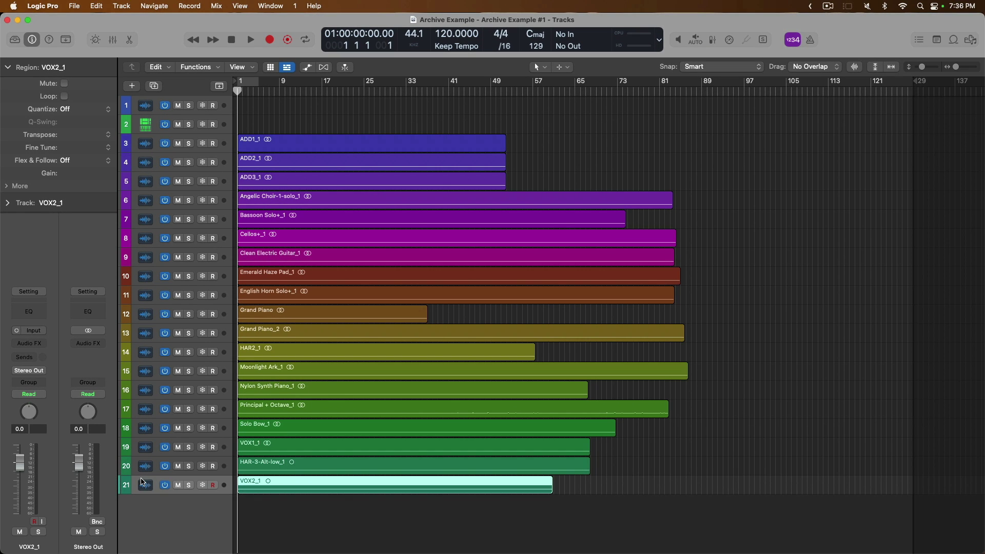
Delete the VOX1_1, VOX2_1 and MIDI Classical Piano tracks, leaving 18 tracks
{"action": "left_click", "coordinate": [148, 449], "text": "shift"}
{"action": "key", "text": "Delete"}
{"action": "key", "text": "super+BackSpace"}
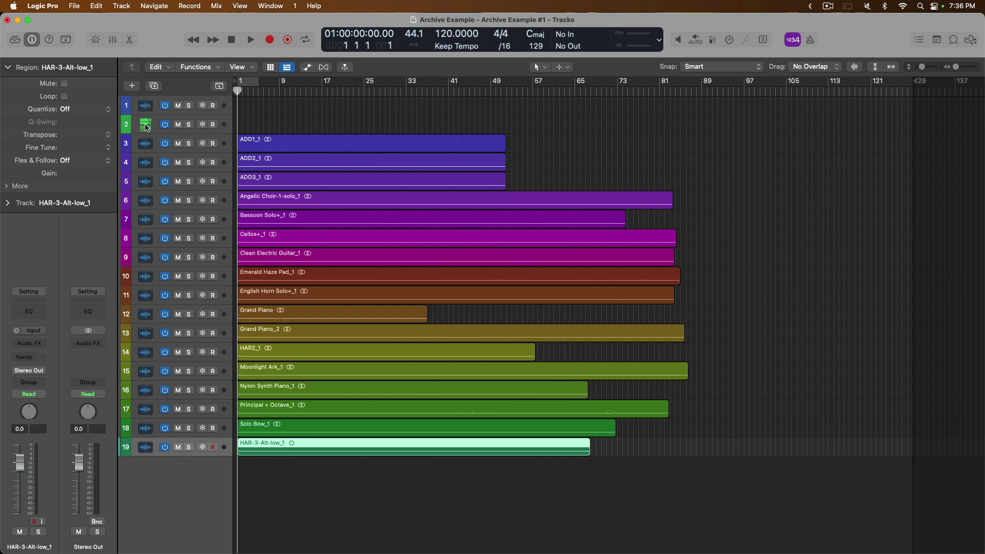
{"action": "left_click", "coordinate": [146, 126]}
{"action": "key", "text": "super+BackSpace"}
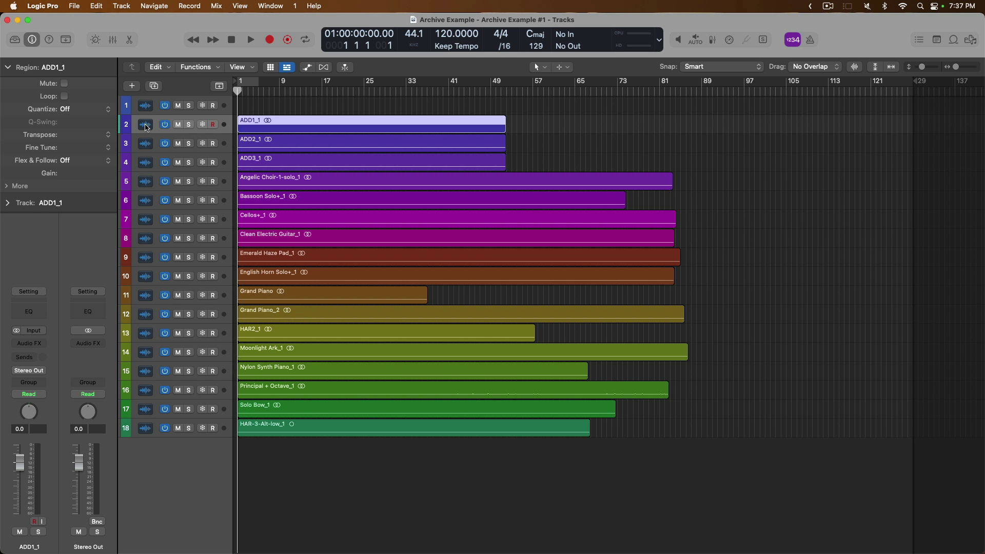
Show the Project Audio browser, widen its Name and Info columns, and collapse every file to one row
{"action": "left_click", "coordinate": [970, 40]}
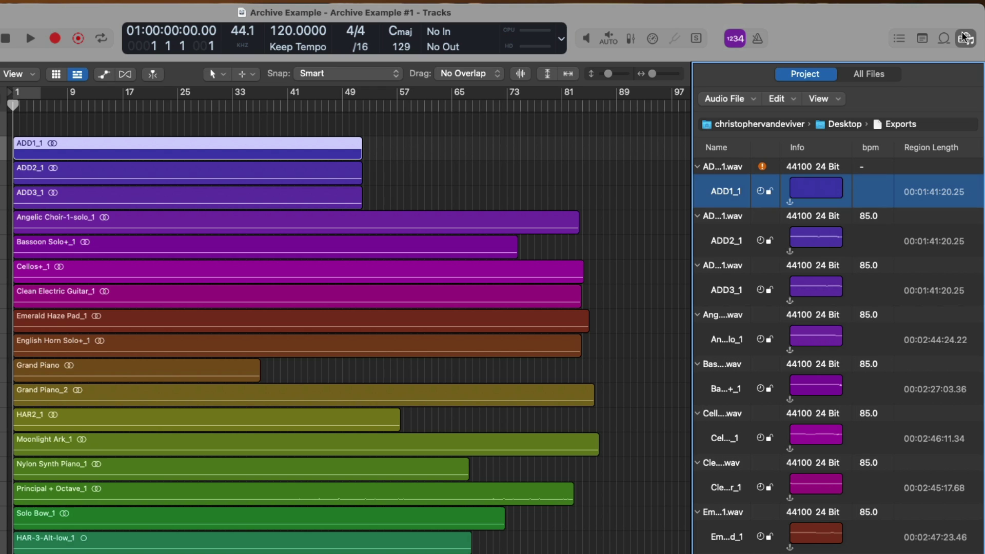
{"action": "left_click", "coordinate": [965, 38]}
{"action": "left_click", "coordinate": [966, 38]}
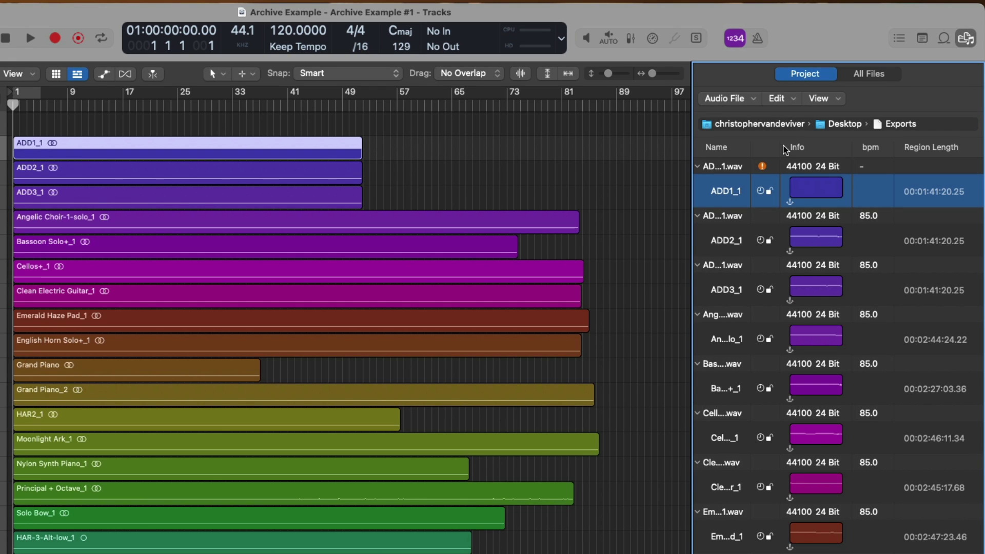
{"action": "left_click_drag", "start_coordinate": [752, 147], "coordinate": [783, 147]}
{"action": "left_click_drag", "start_coordinate": [854, 146], "coordinate": [896, 141]}
{"action": "left_click", "coordinate": [740, 170]}
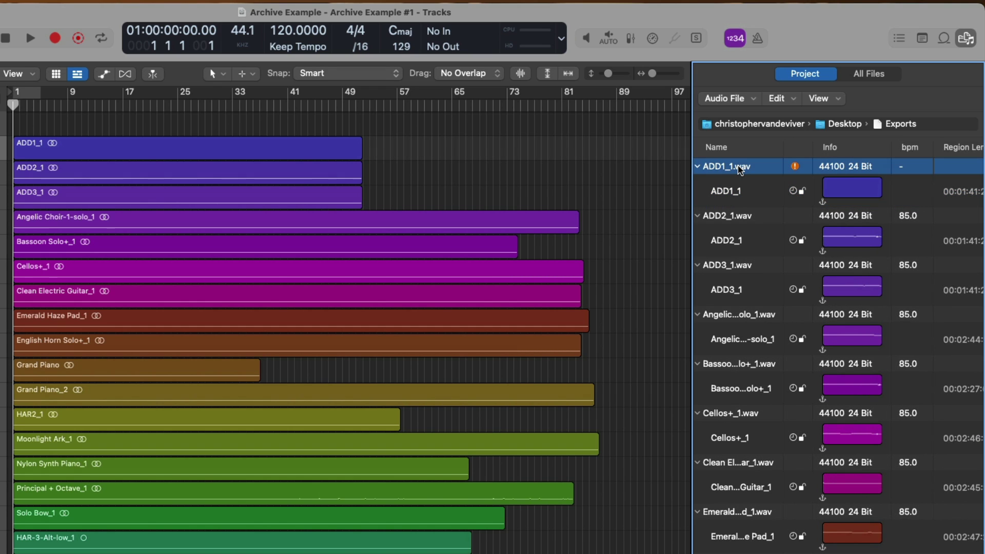
{"action": "left_click", "coordinate": [733, 189]}
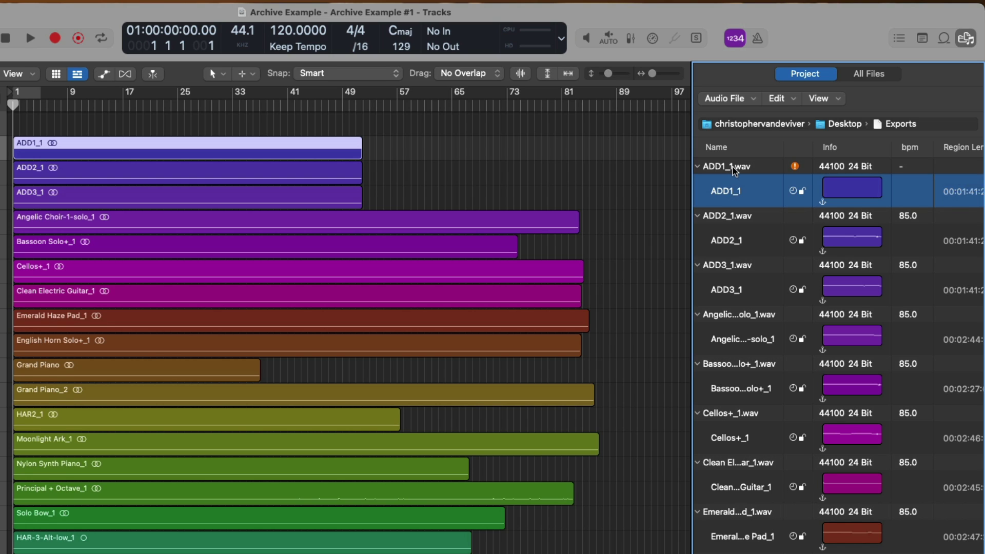
{"action": "left_click", "coordinate": [735, 169]}
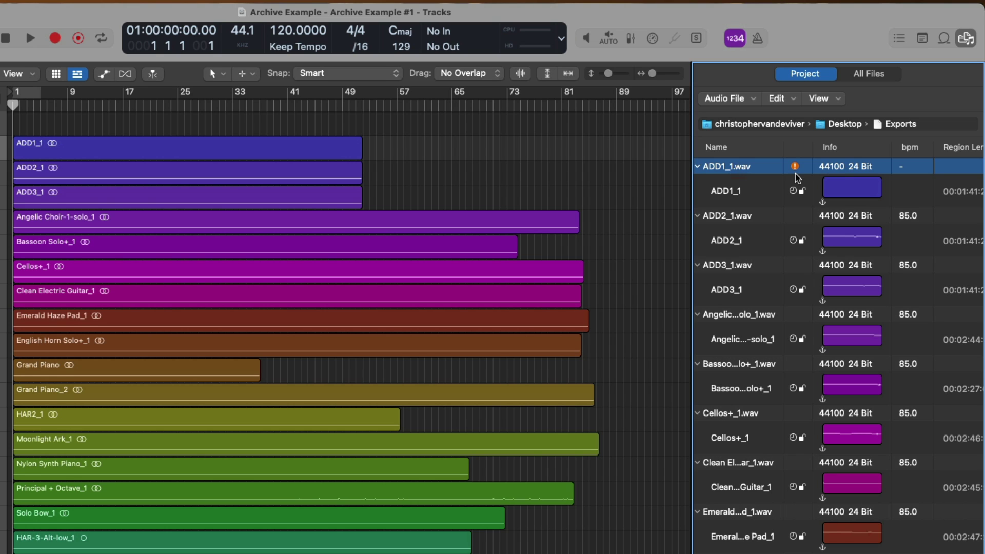
{"action": "left_click", "coordinate": [698, 166], "text": "alt"}
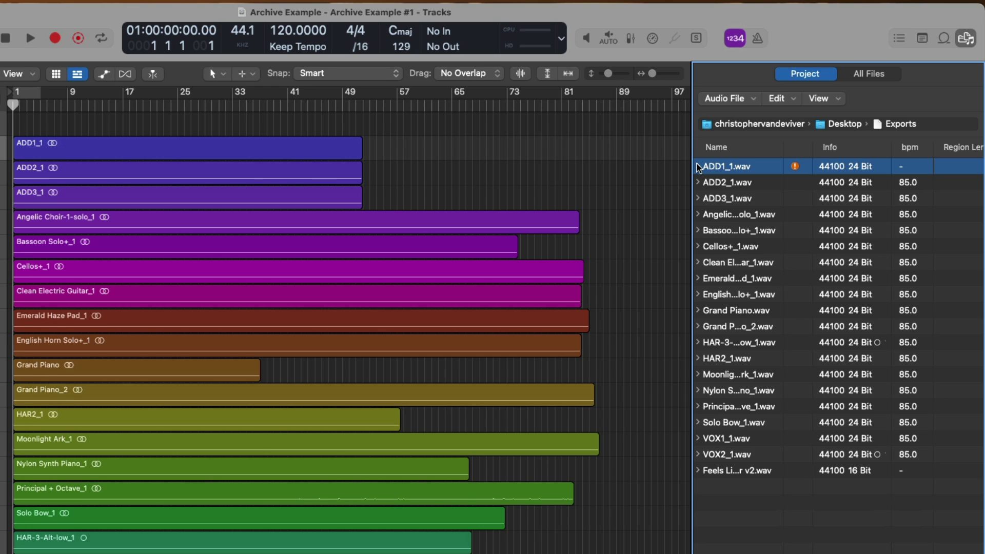
Use Select Unused to mark VOX1_1.wav, VOX2_1.wav and Feels Like Home Master v2.wav, checking Finder
{"action": "left_click", "coordinate": [788, 99]}
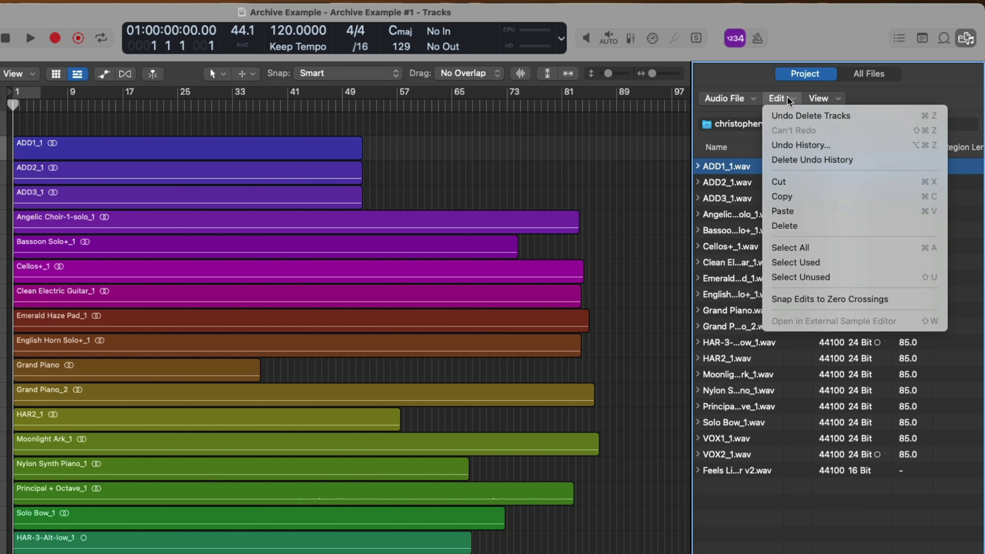
{"action": "left_click", "coordinate": [784, 277]}
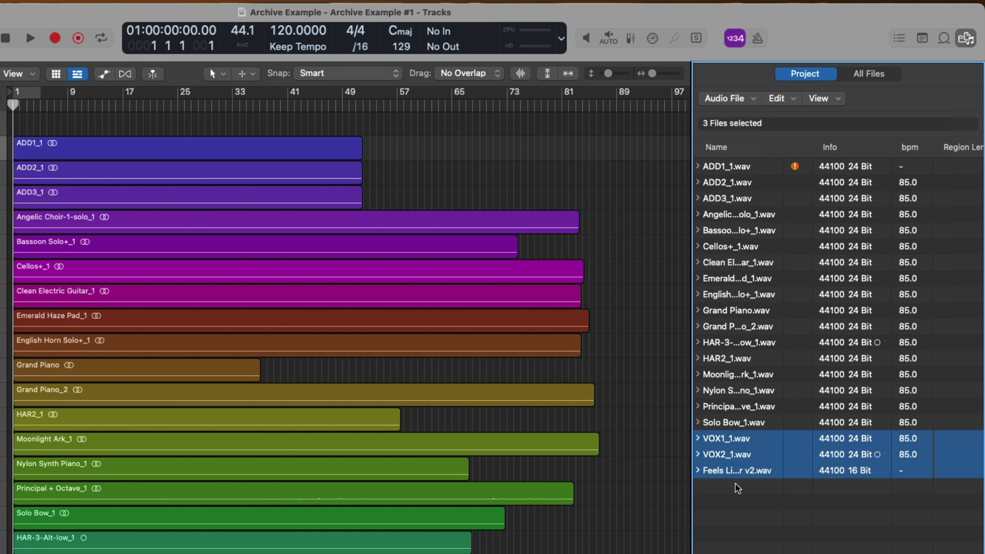
{"action": "key", "text": "super+Tab"}
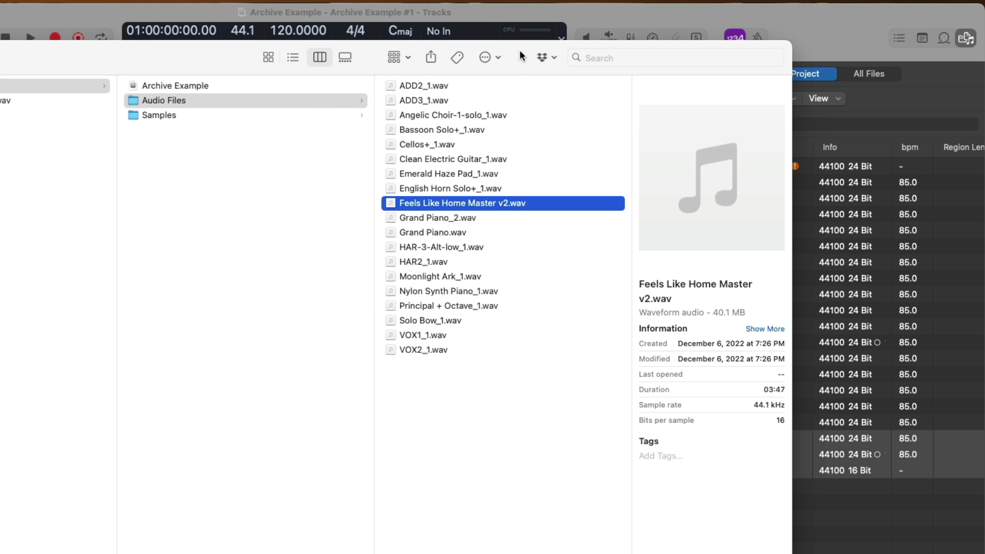
{"action": "left_click_drag", "start_coordinate": [519, 50], "coordinate": [130, 217]}
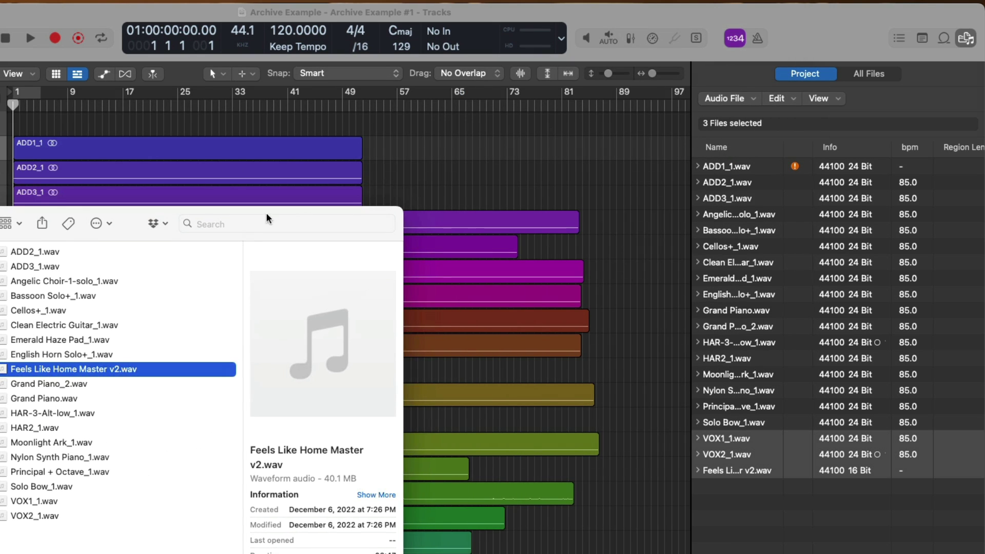
{"action": "left_click", "coordinate": [595, 22]}
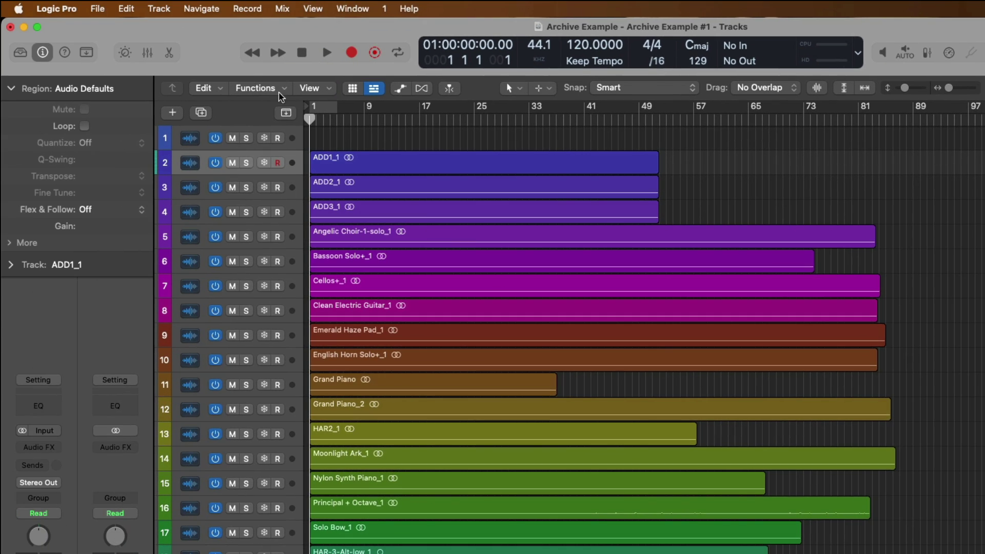
Open the Clean Up Project options, then cancel without deleting any files
{"action": "left_click", "coordinate": [101, 8]}
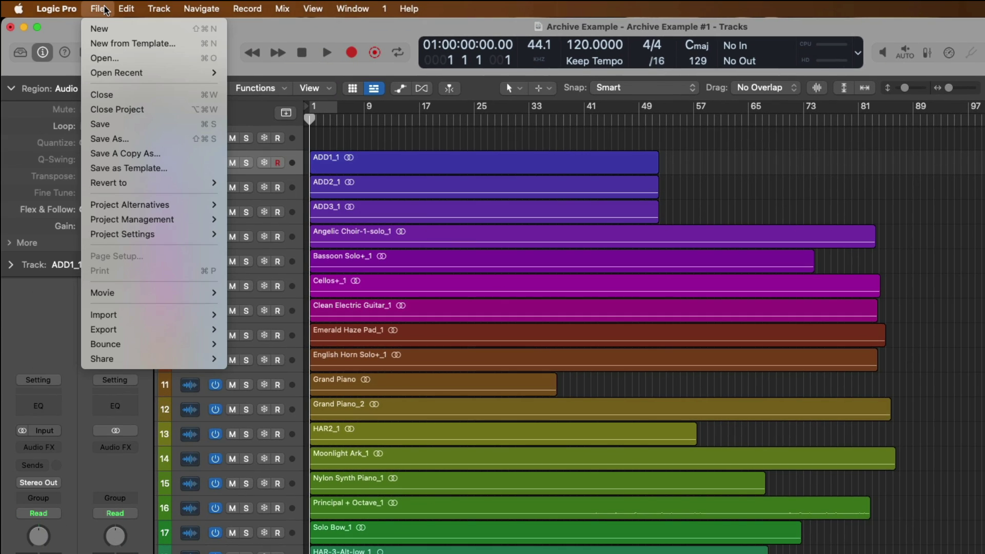
{"action": "mouse_move", "coordinate": [176, 227]}
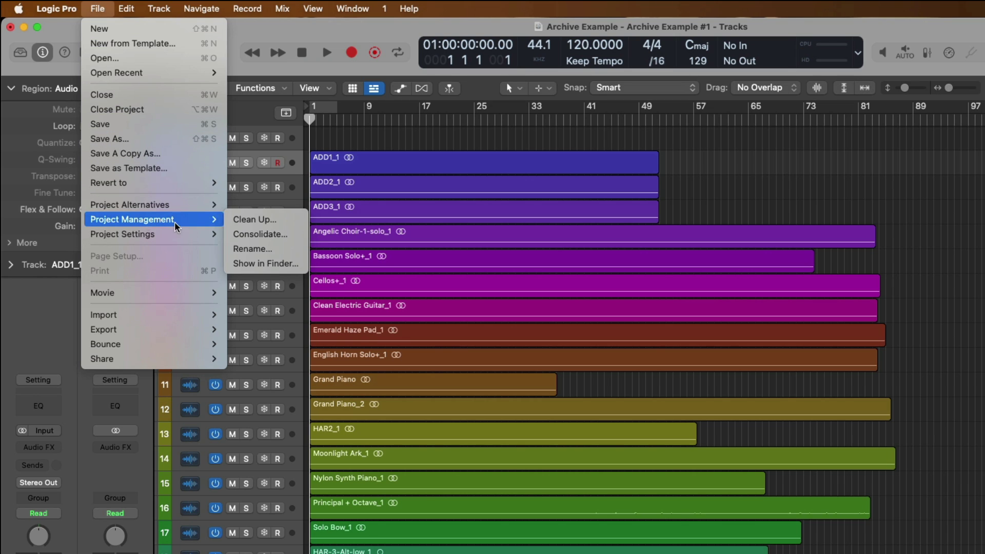
{"action": "left_click", "coordinate": [240, 221]}
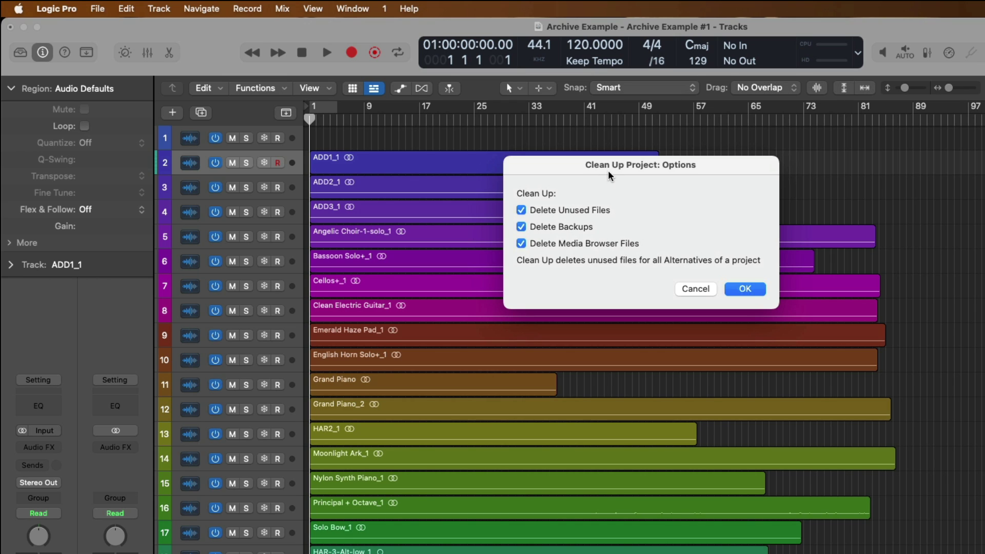
{"action": "left_click_drag", "start_coordinate": [615, 174], "coordinate": [677, 203]}
{"action": "left_click", "coordinate": [753, 317]}
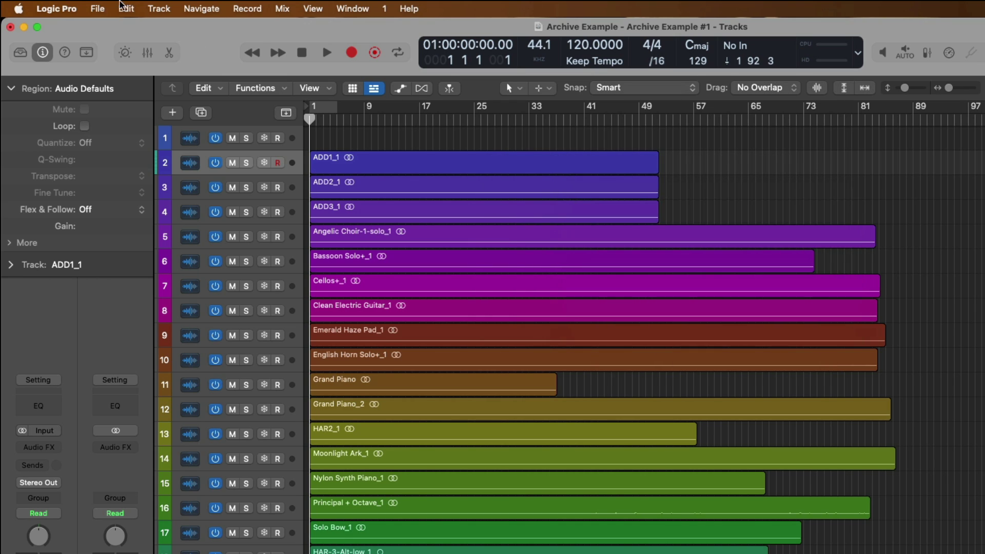
Review the list of five saved backups available to revert to, without reverting
{"action": "left_click", "coordinate": [98, 7]}
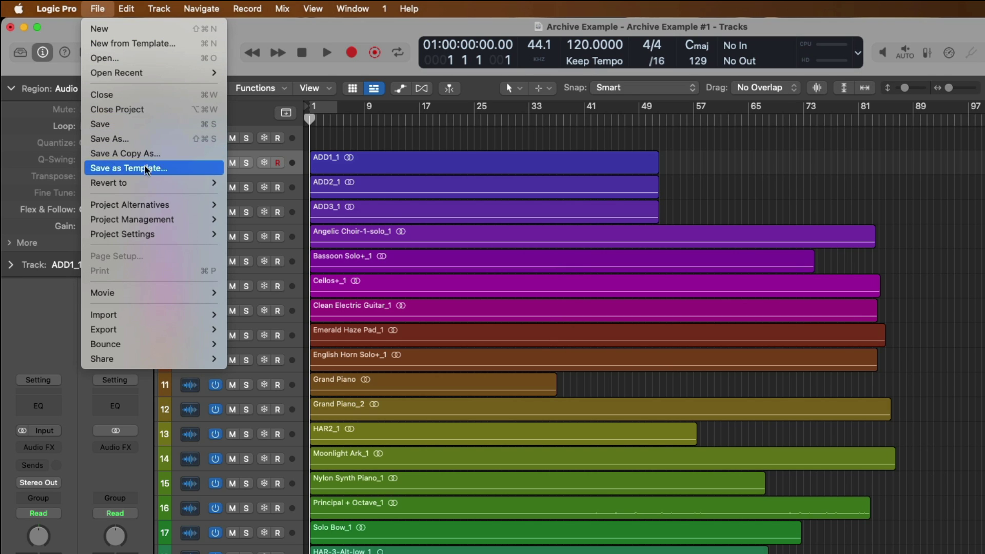
{"action": "mouse_move", "coordinate": [161, 190]}
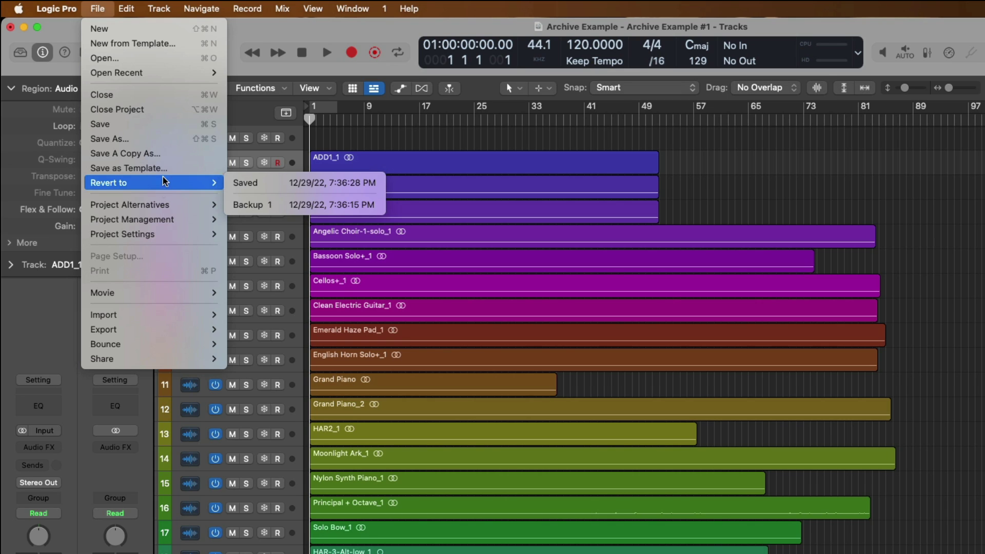
{"action": "left_click", "coordinate": [256, 37]}
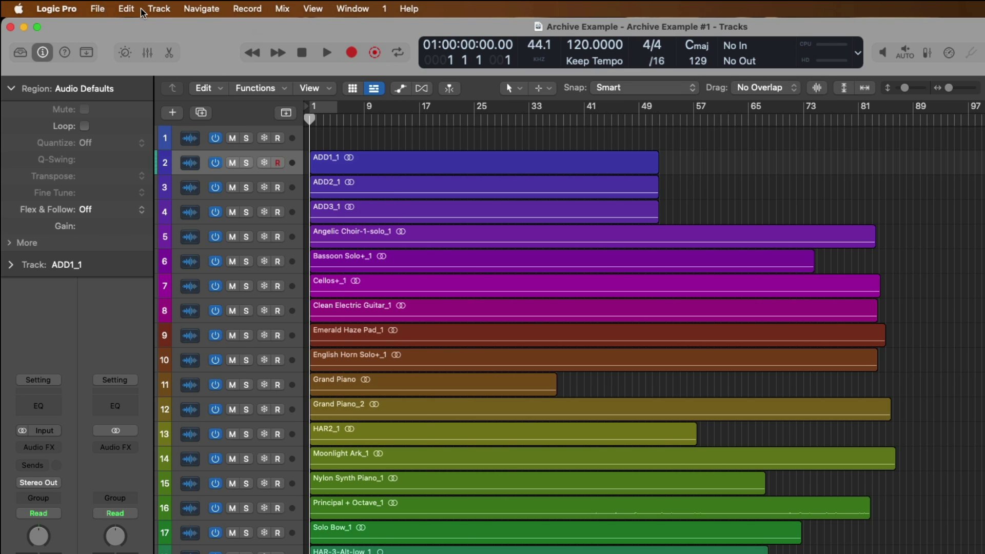
{"action": "left_click", "coordinate": [101, 9]}
{"action": "mouse_move", "coordinate": [110, 184]}
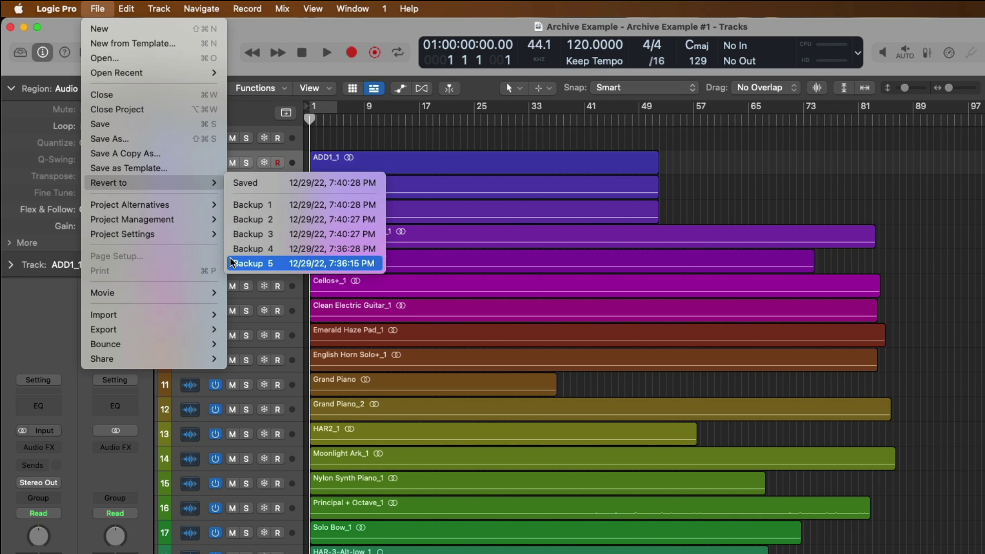
Confirm the clean-up options with Delete Unused Files, Delete Backups and all three deletions enabled
{"action": "mouse_move", "coordinate": [182, 209]}
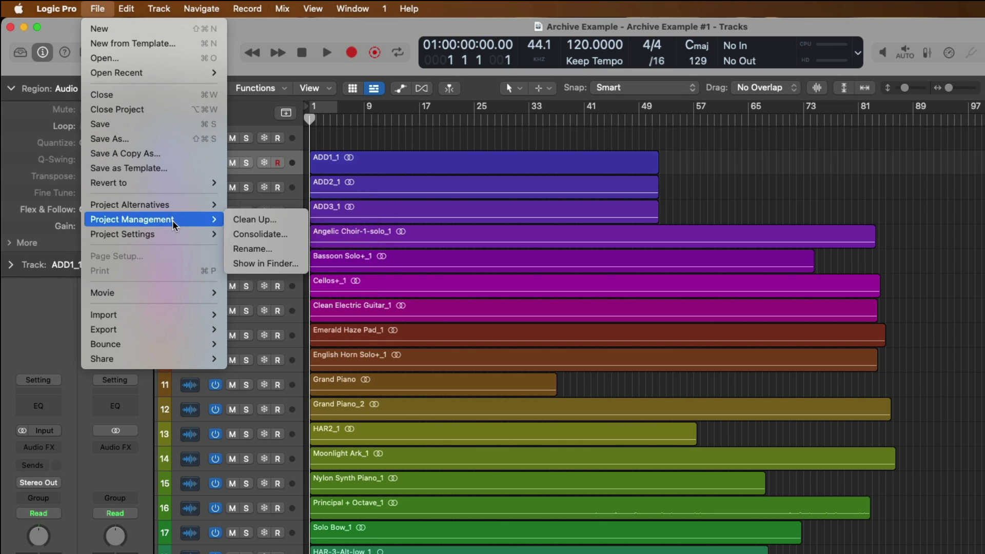
{"action": "left_click", "coordinate": [247, 224]}
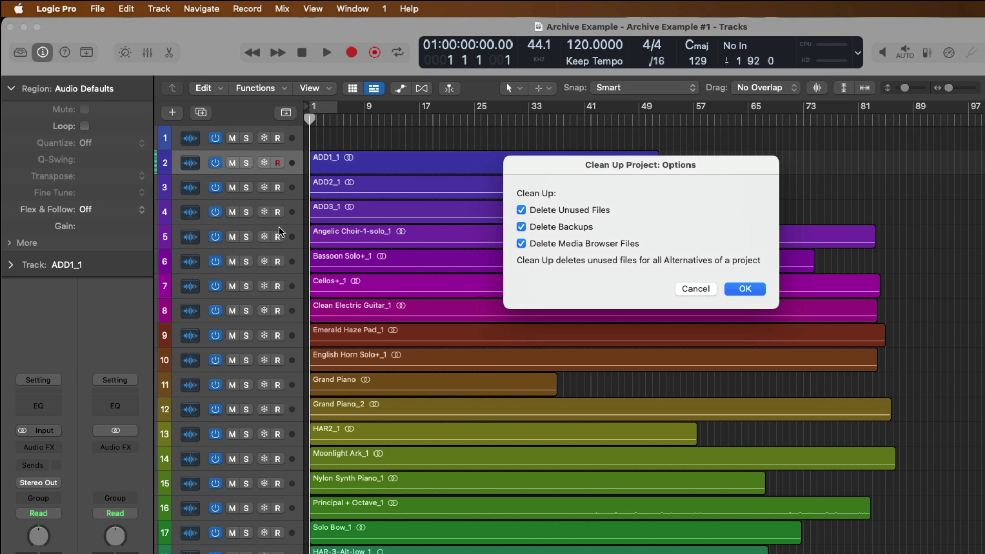
{"action": "left_click", "coordinate": [567, 228]}
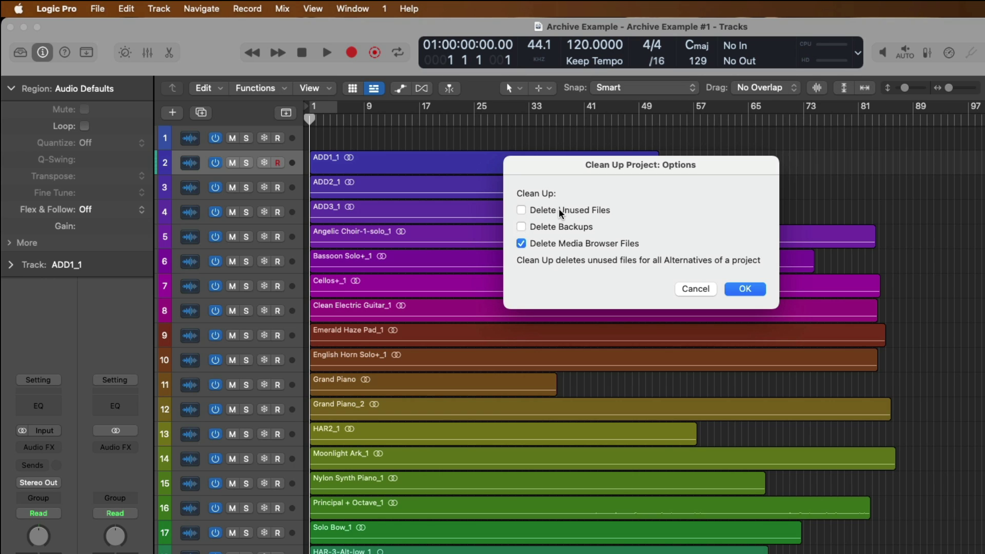
{"action": "left_click", "coordinate": [561, 212]}
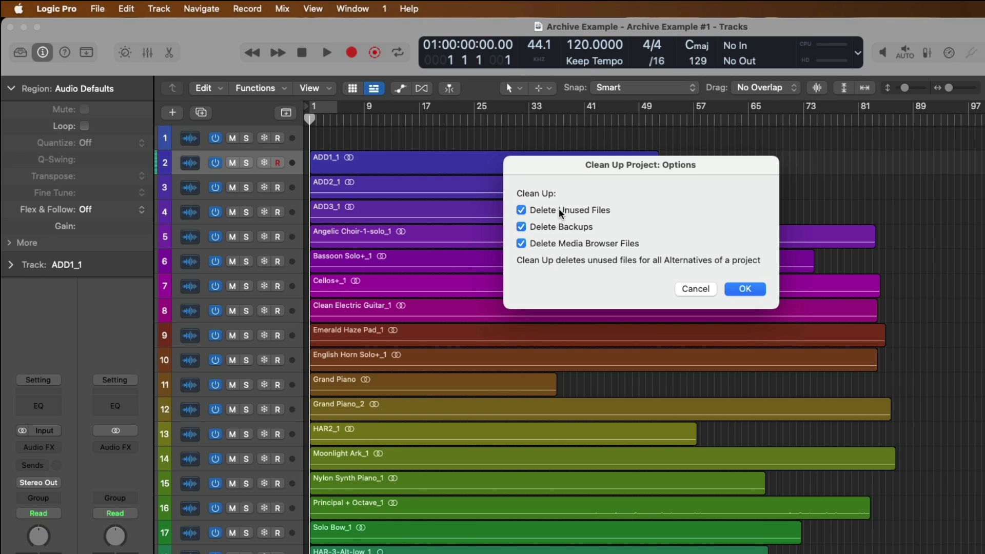
{"action": "left_click", "coordinate": [522, 211]}
{"action": "left_click", "coordinate": [522, 211]}
{"action": "left_click", "coordinate": [744, 289]}
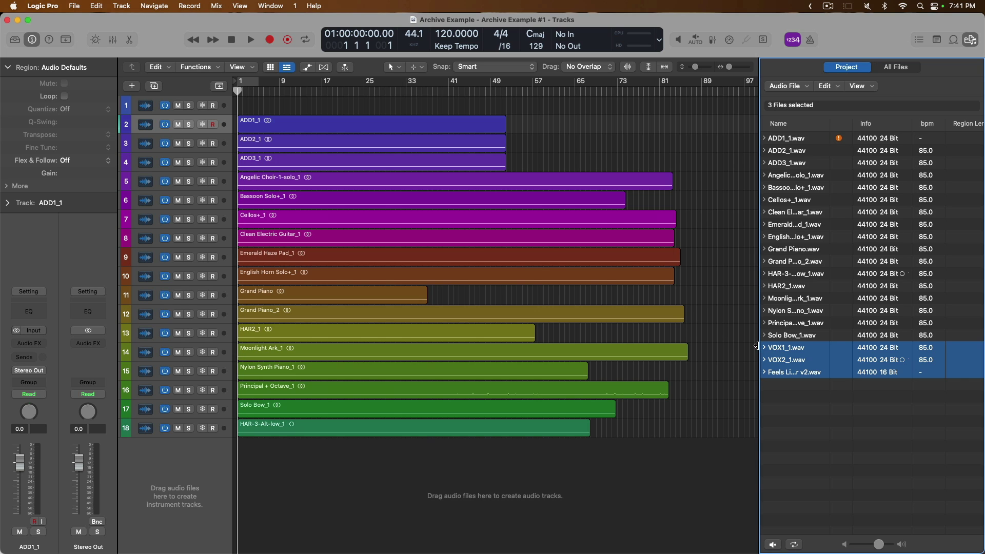
Reveal Feels Like Home Master v2.wav in Finder's Audio Files folder, then return to Logic Pro
{"action": "right_click", "coordinate": [778, 375]}
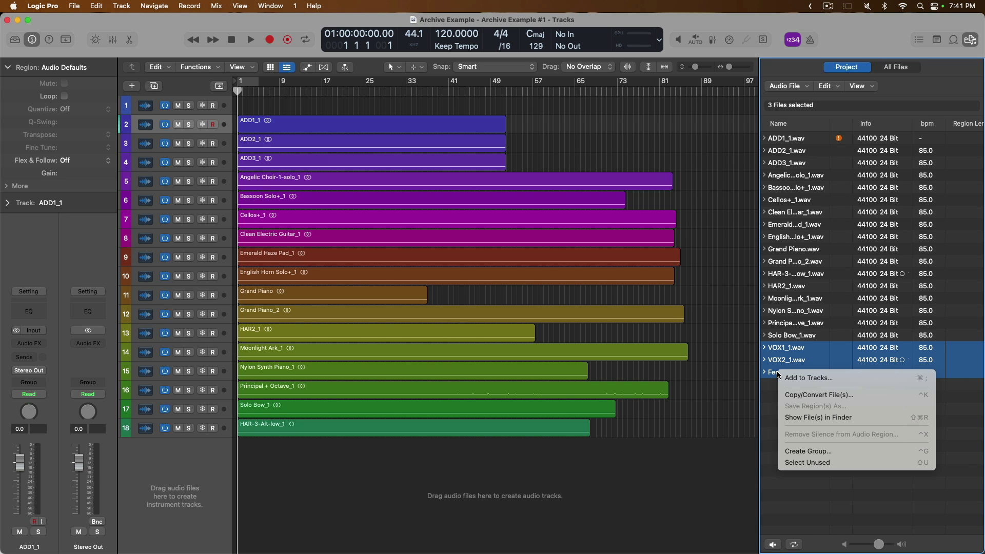
{"action": "left_click", "coordinate": [796, 420]}
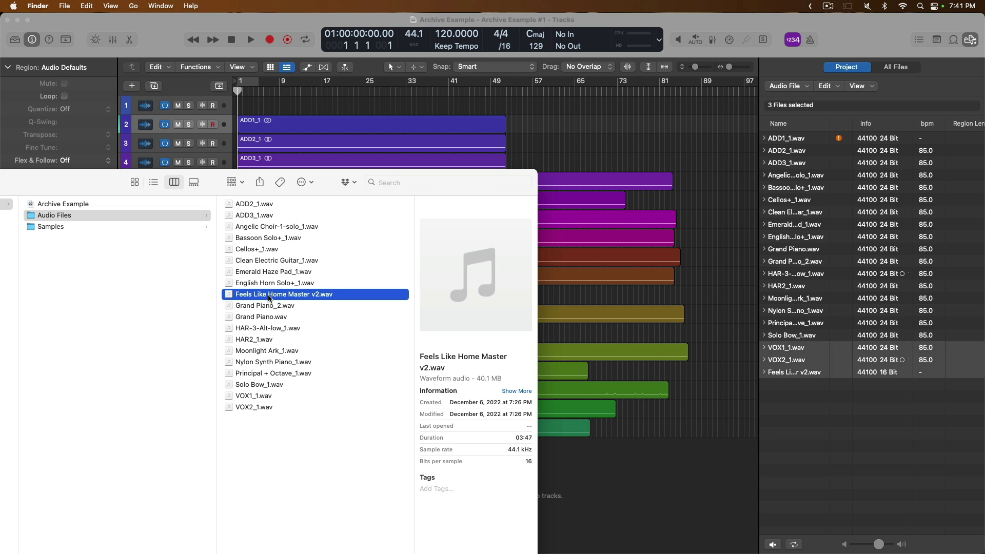
{"action": "key", "text": "super+Tab"}
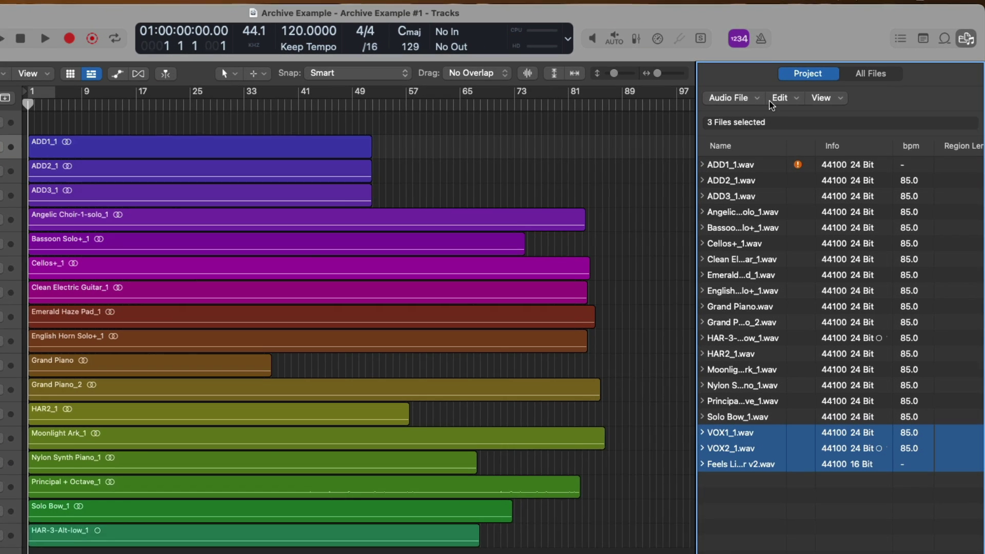
Select Unused and delete VOX1_1.wav, VOX2_1.wav and Feels Like Home Master v2.wav from Project Audio
{"action": "left_click", "coordinate": [824, 86]}
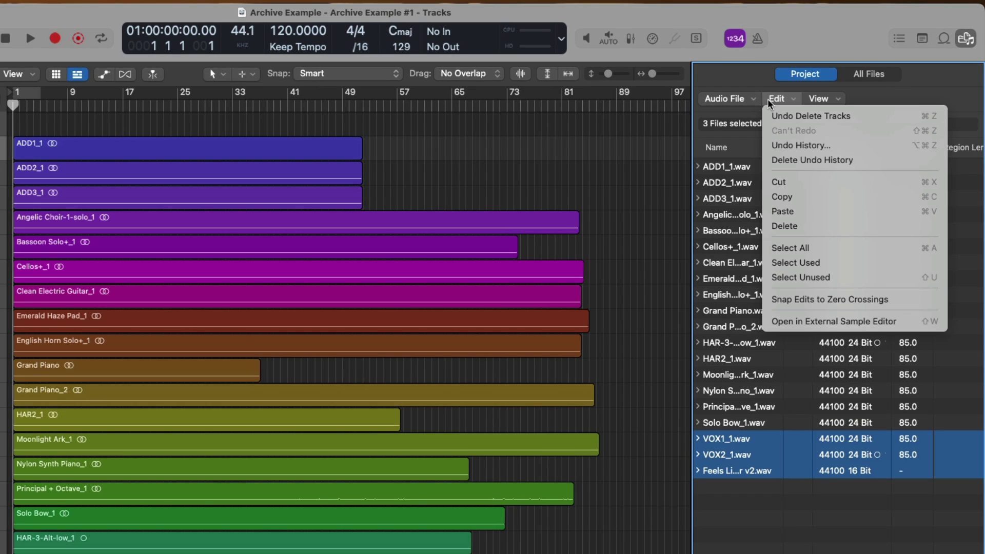
{"action": "left_click", "coordinate": [784, 278]}
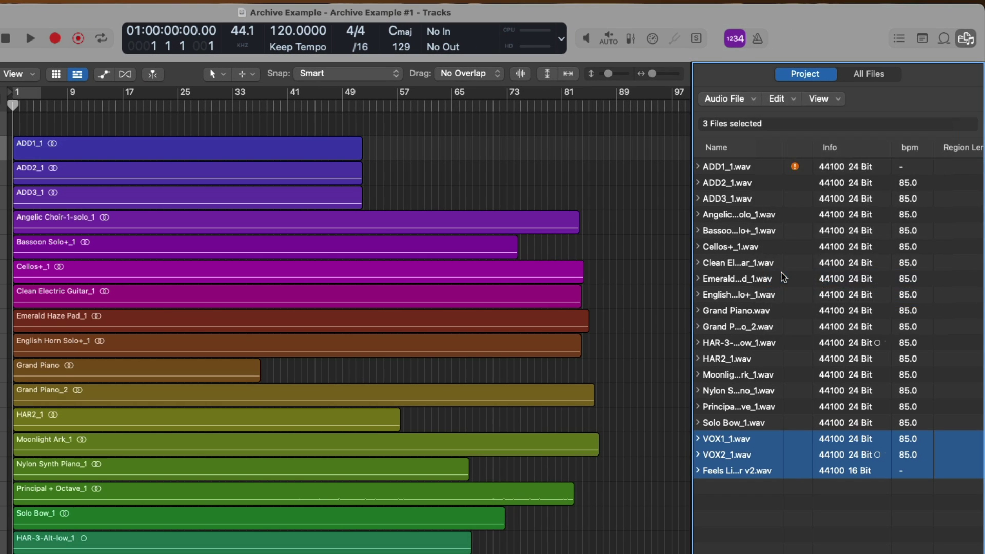
{"action": "left_click", "coordinate": [794, 106]}
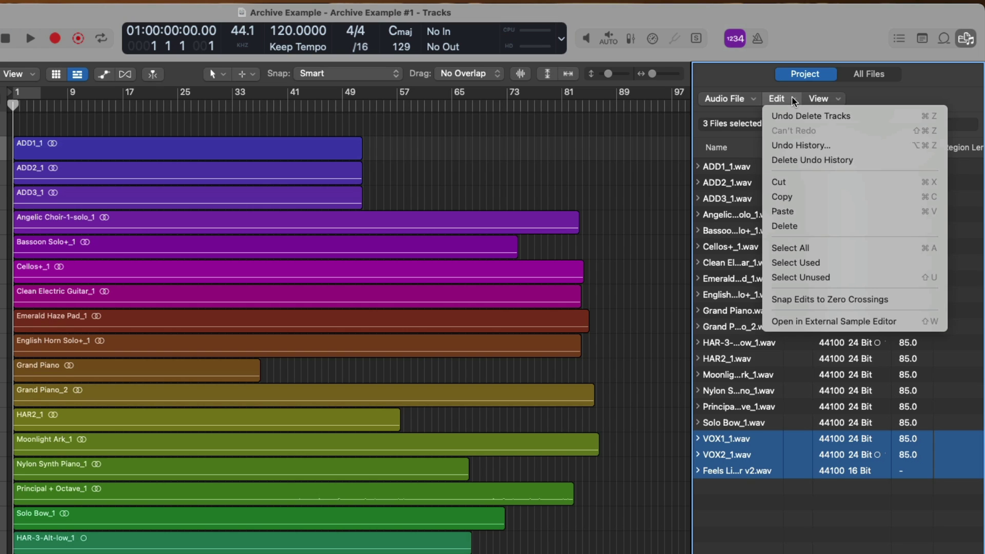
{"action": "left_click", "coordinate": [797, 226]}
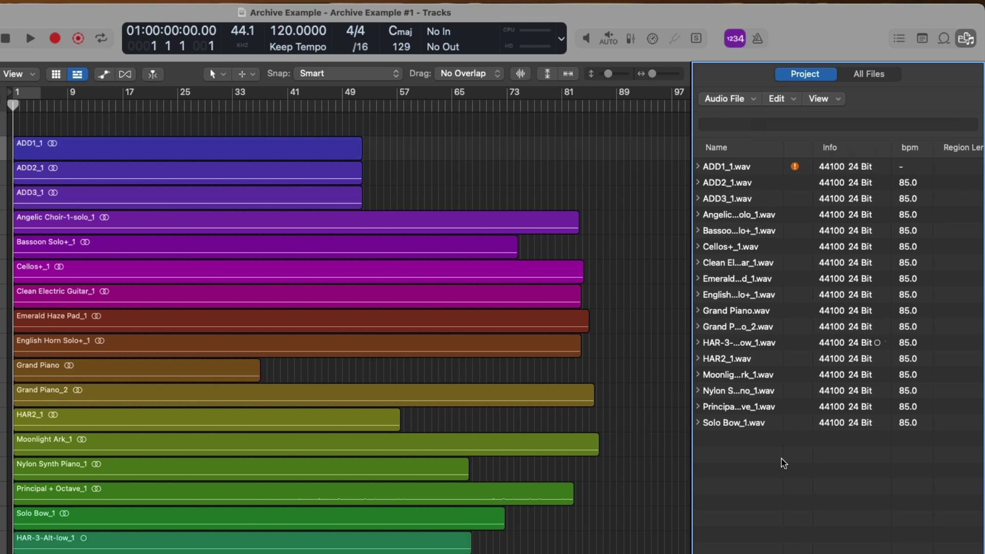
{"action": "key", "text": "super+Tab"}
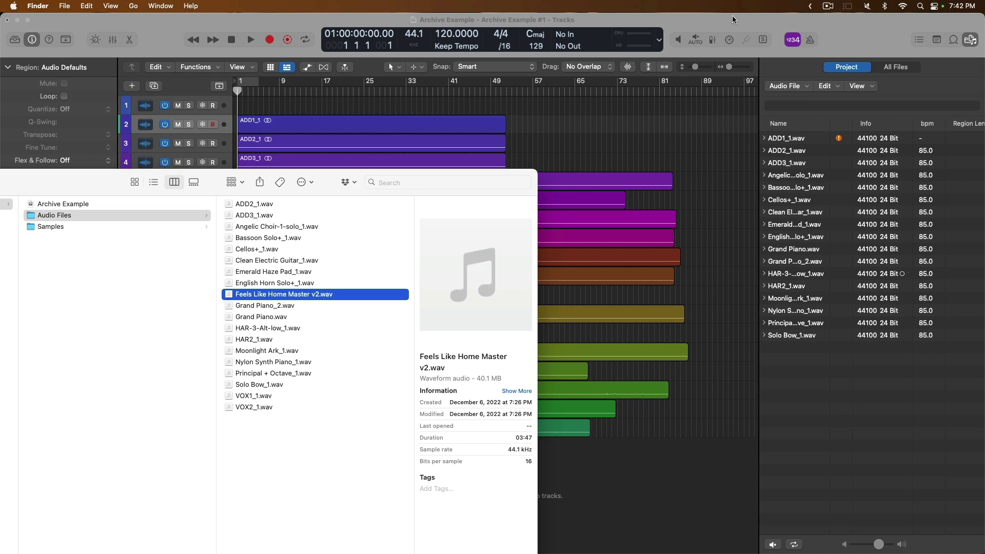
Bring Logic Pro forward and show its File > Project Management commands
{"action": "left_click", "coordinate": [732, 19]}
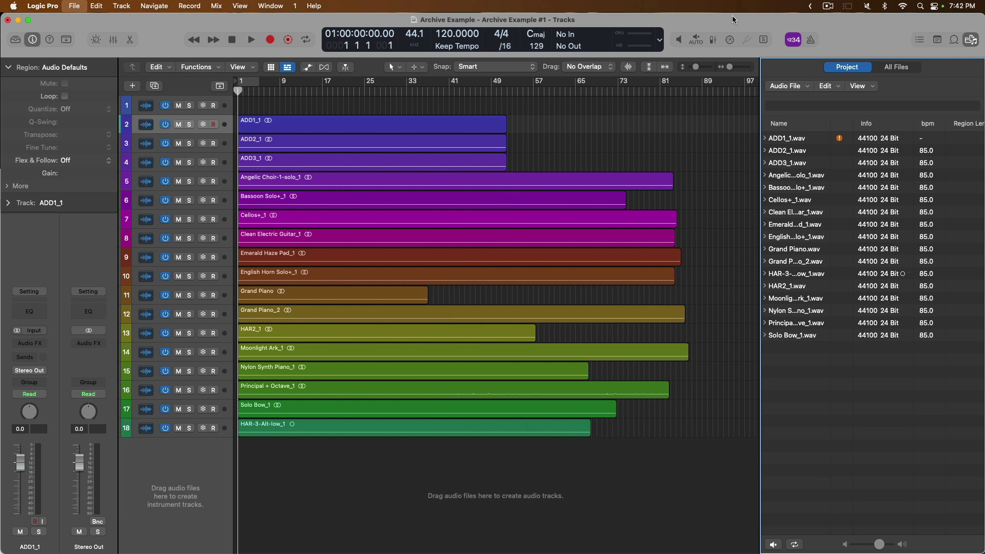
{"action": "left_click", "coordinate": [75, 6]}
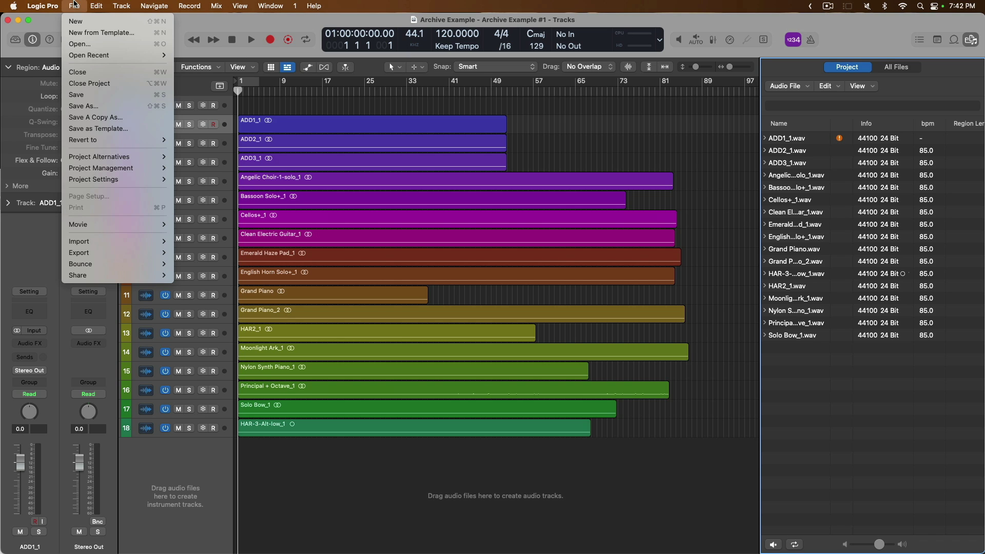
Start Project Clean Up and accept its deletion options
{"action": "mouse_move", "coordinate": [157, 169]}
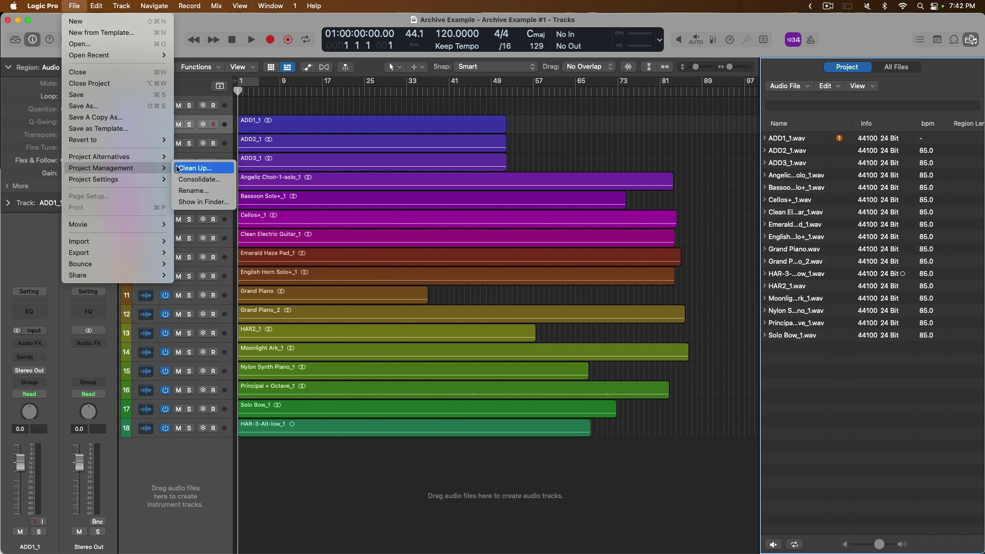
{"action": "left_click", "coordinate": [195, 169]}
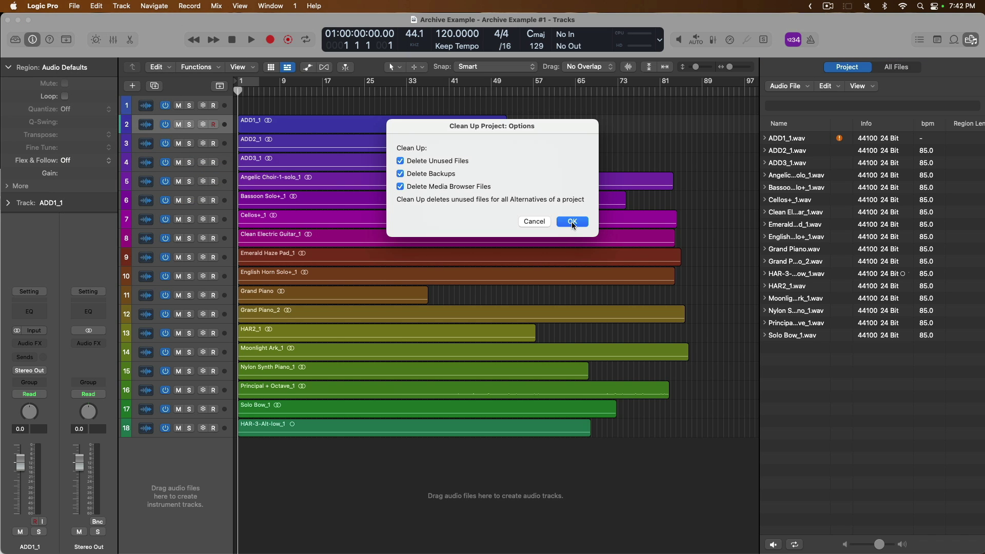
{"action": "left_click", "coordinate": [571, 222]}
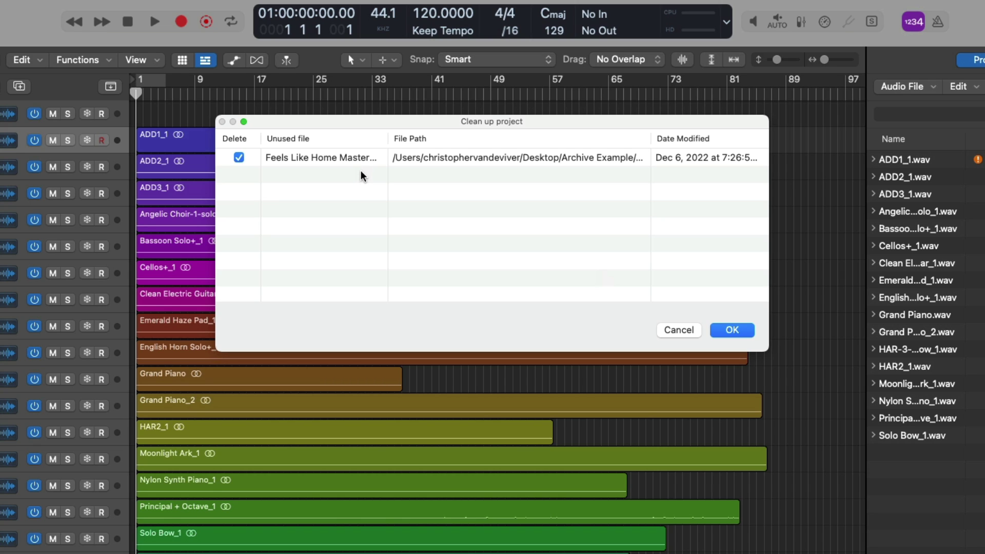
Confirm deleting Feels Like Home Master v2.wav and check in Finder that it left Audio Files
{"action": "key", "text": "super+Tab"}
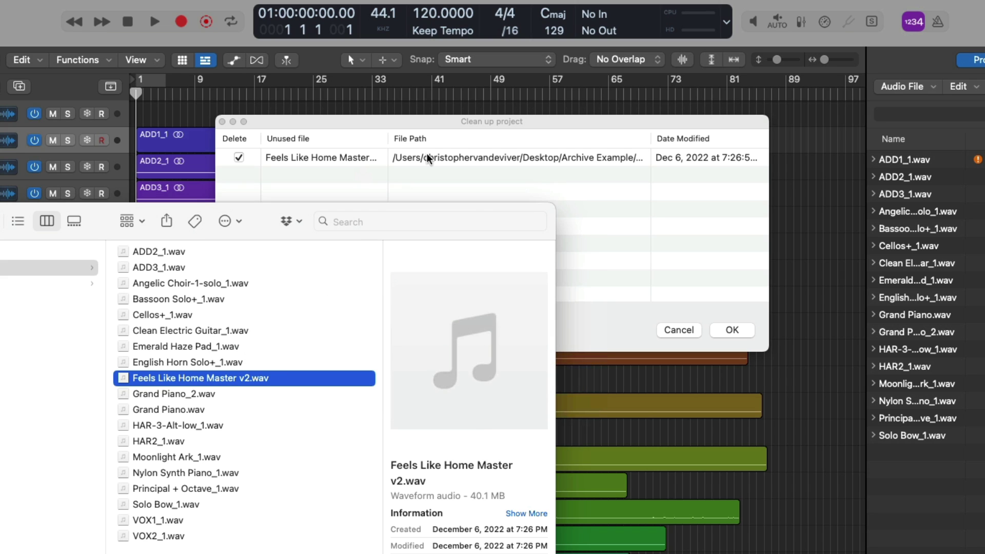
{"action": "left_click", "coordinate": [451, 130]}
{"action": "left_click", "coordinate": [725, 335]}
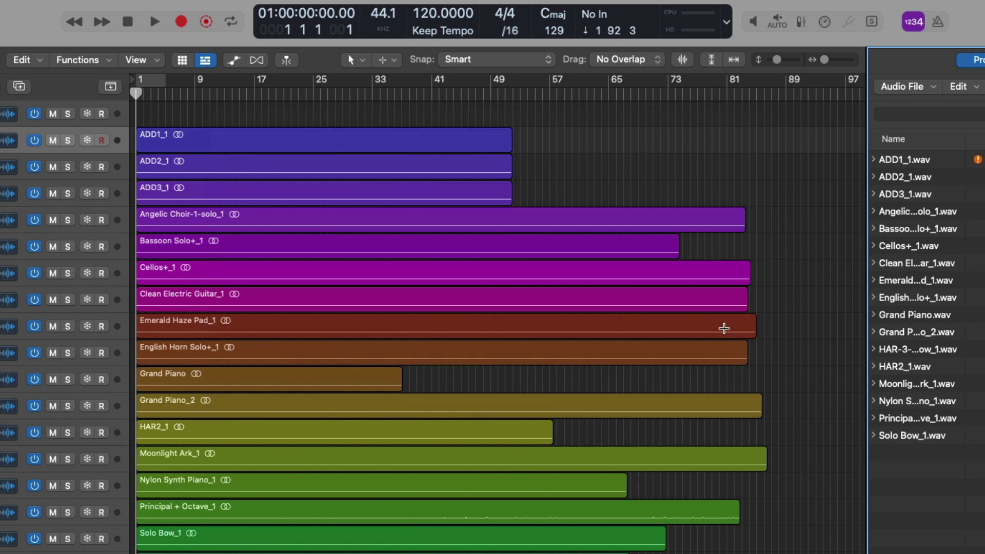
{"action": "key", "text": "super+Tab"}
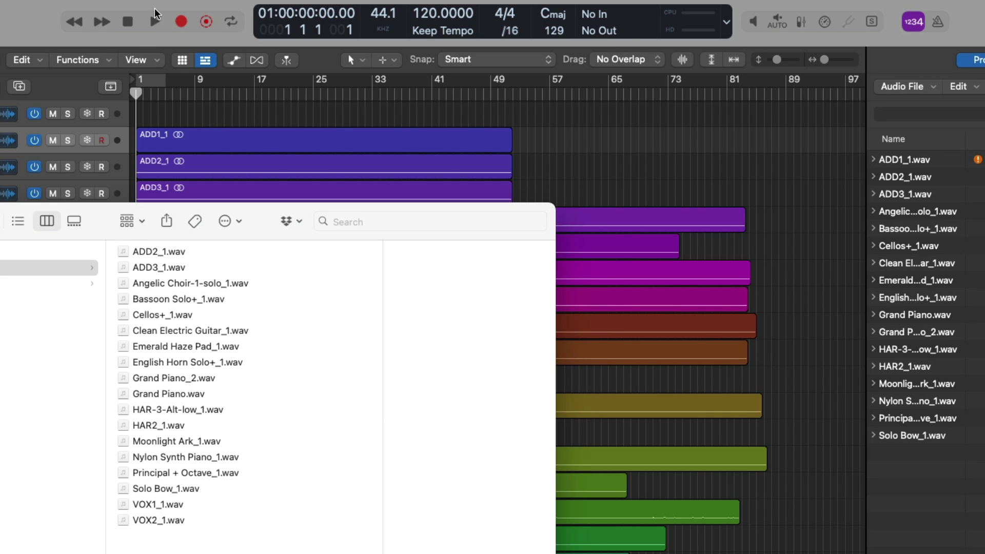
Switch to the Archive Example alternative, skipping the missing Feels Like Home Master v2.wav
{"action": "left_click", "coordinate": [145, 72]}
{"action": "left_click", "coordinate": [71, 5]}
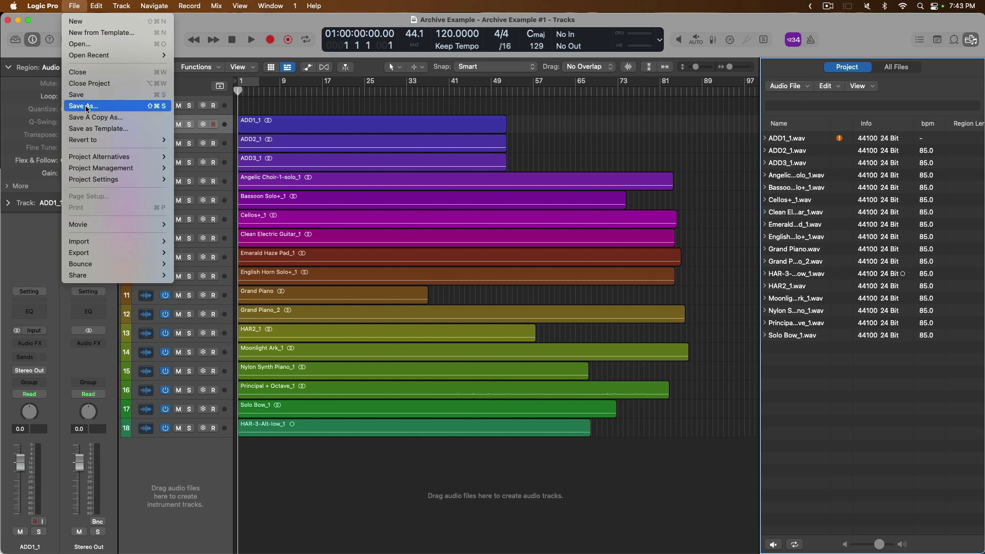
{"action": "mouse_move", "coordinate": [97, 158]}
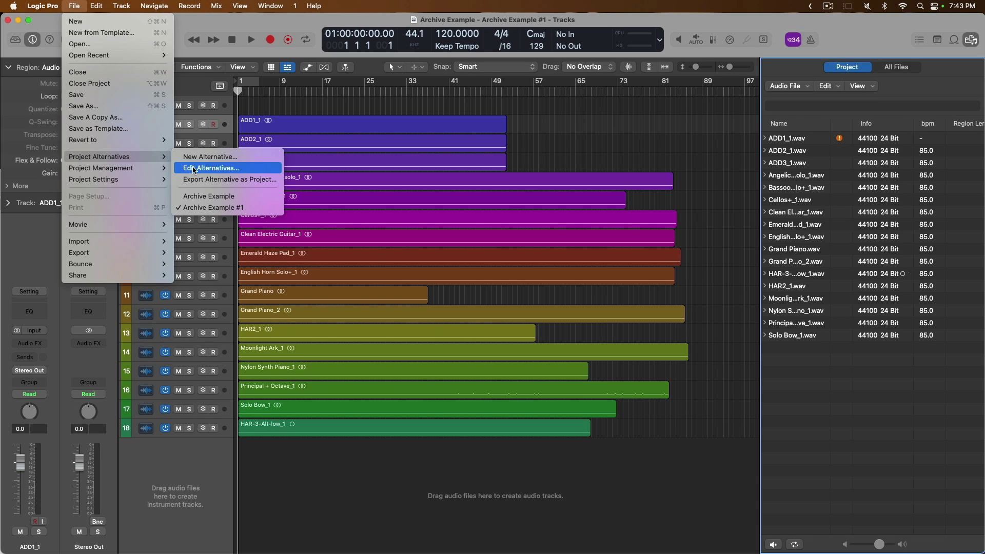
{"action": "left_click", "coordinate": [197, 197]}
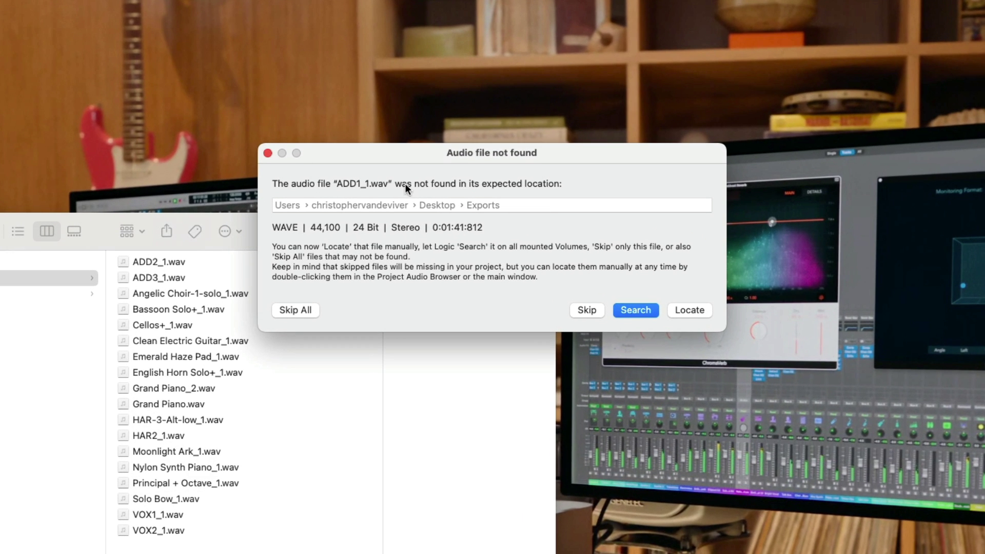
{"action": "left_click", "coordinate": [629, 310]}
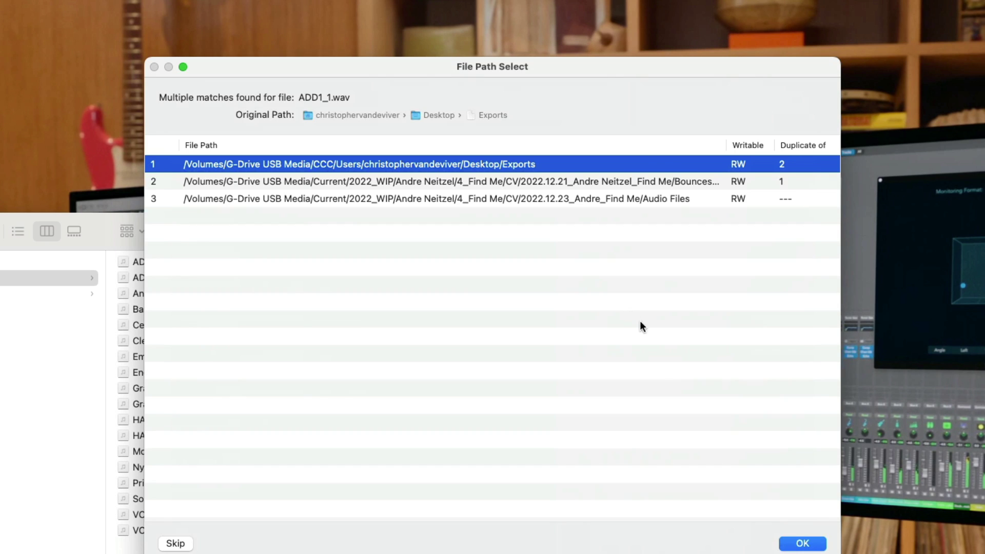
{"action": "left_click", "coordinate": [794, 541]}
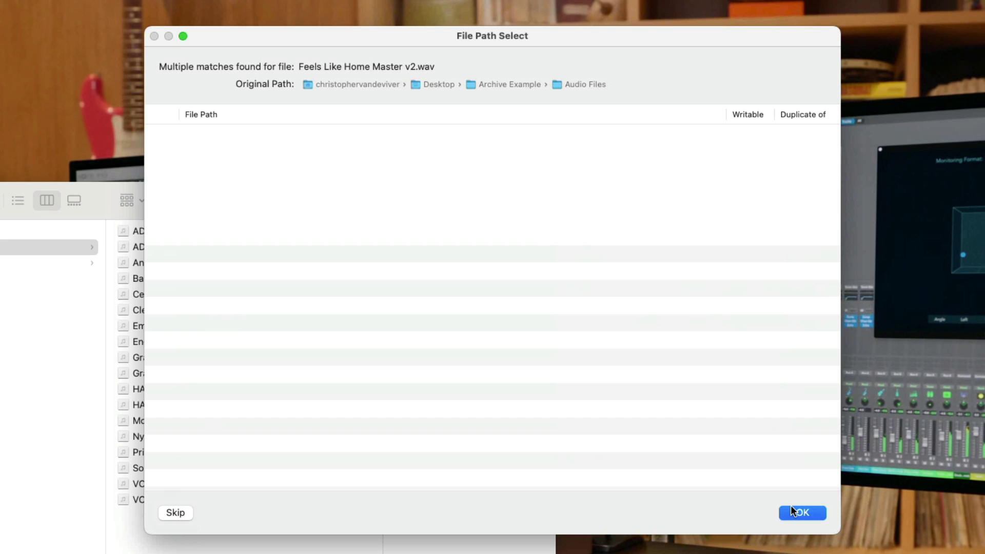
{"action": "left_click", "coordinate": [186, 511]}
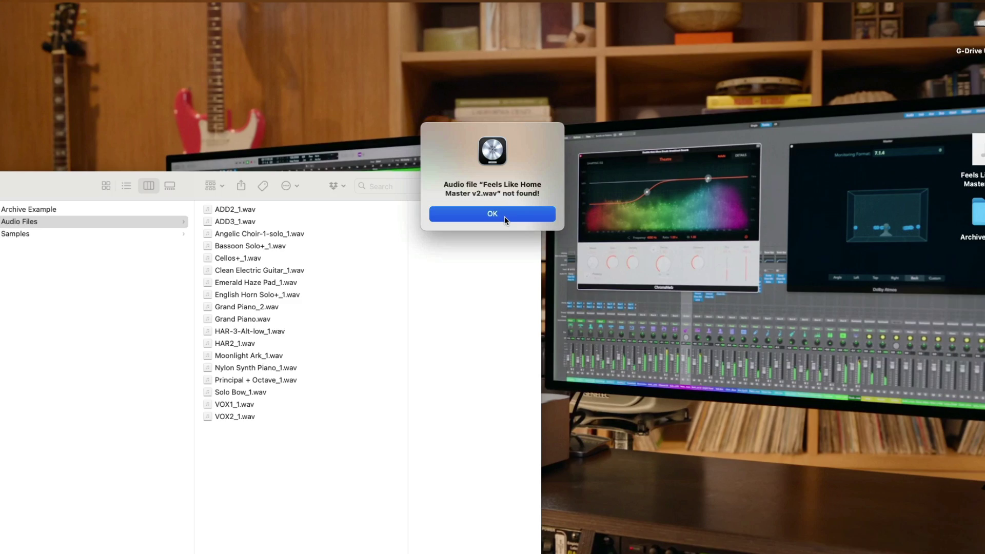
{"action": "left_click", "coordinate": [501, 237]}
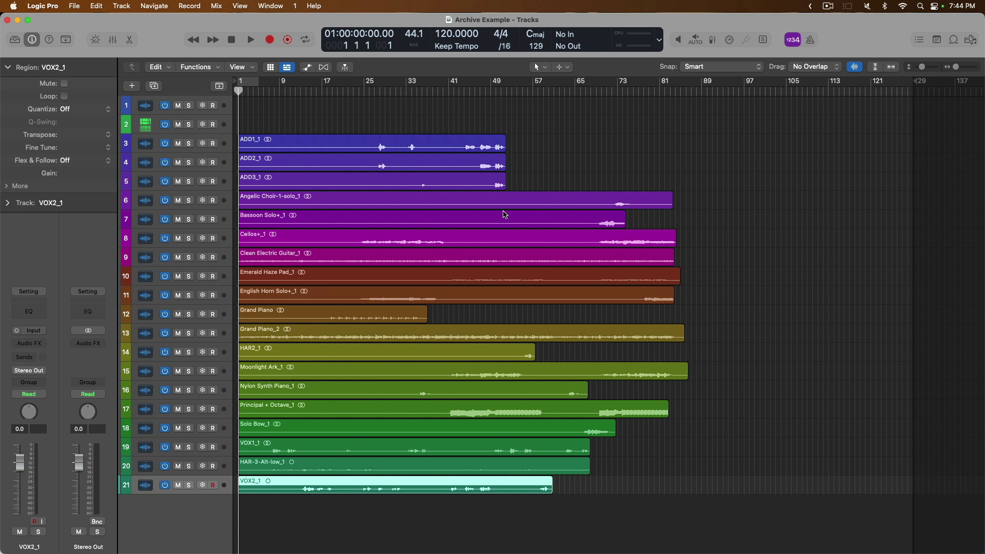
Remove the unused 16-bit Feels Like Home master file from the project audio list
{"action": "key", "text": "f"}
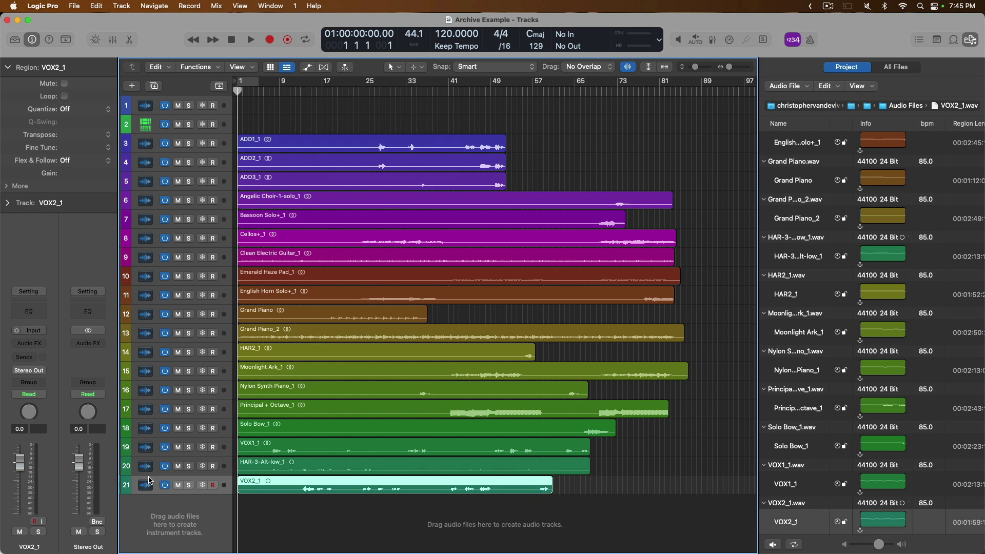
{"action": "left_click", "coordinate": [152, 451], "text": "shift"}
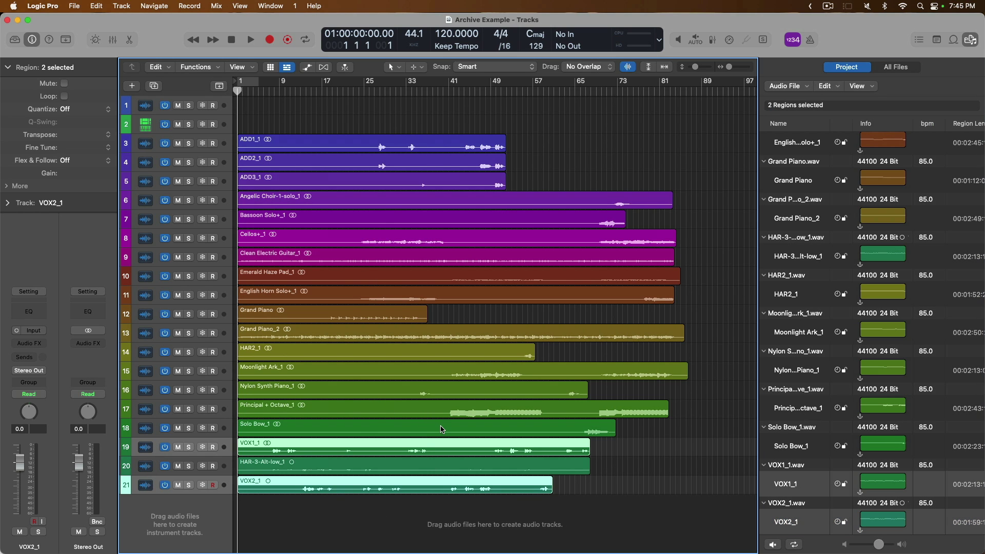
{"action": "scroll", "coordinate": [790, 462], "scroll_direction": "down", "scroll_amount": 3}
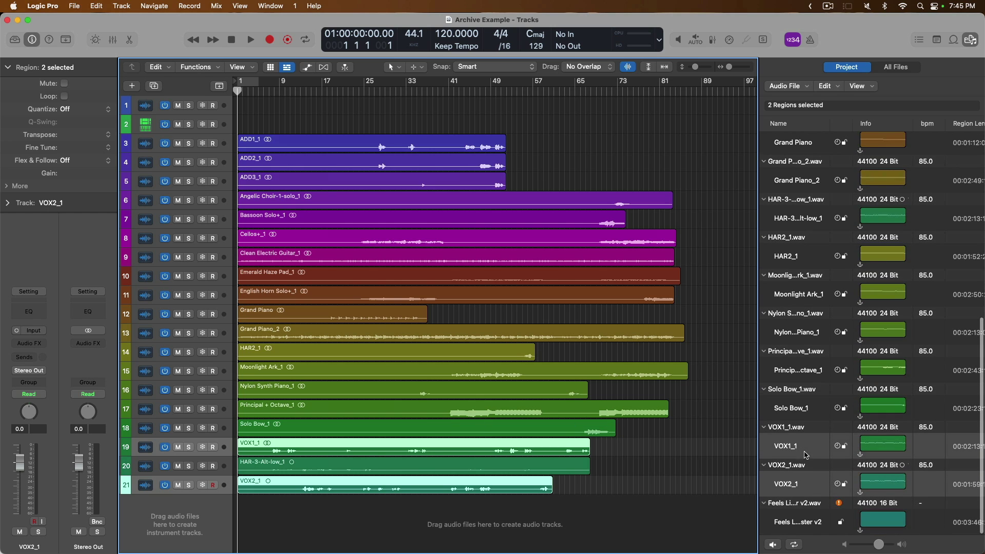
{"action": "scroll", "coordinate": [833, 495], "scroll_direction": "up", "scroll_amount": 1}
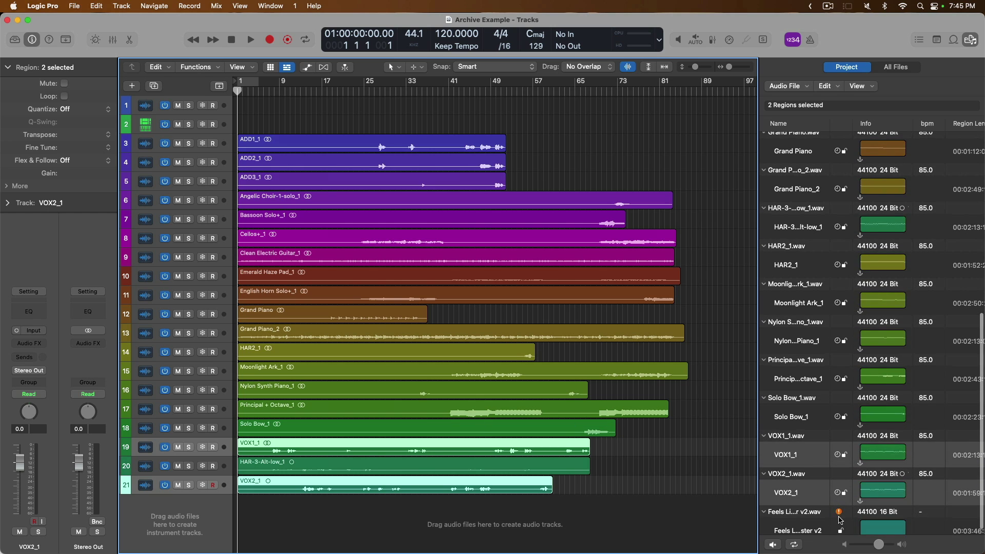
{"action": "scroll", "coordinate": [836, 516], "scroll_direction": "down", "scroll_amount": 1}
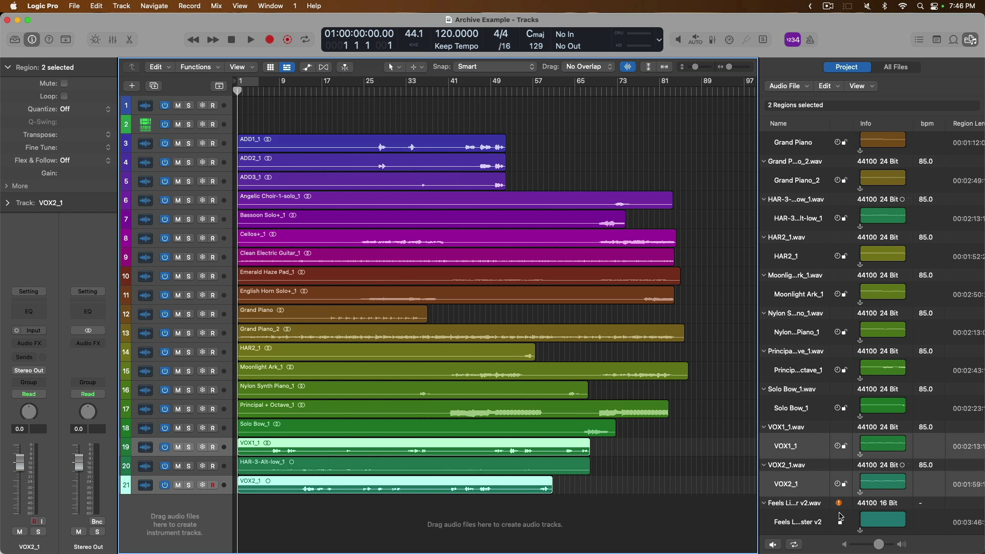
{"action": "left_click", "coordinate": [820, 505]}
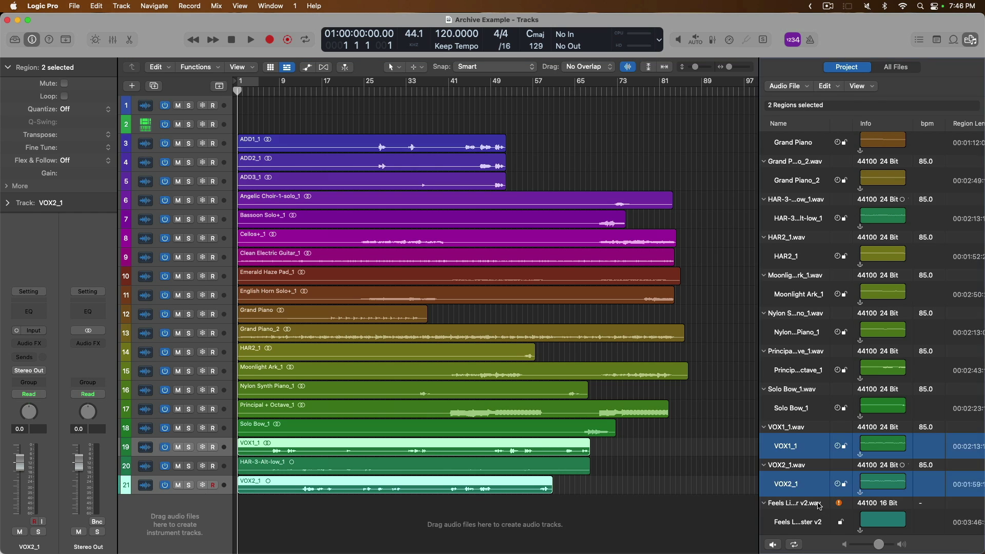
{"action": "left_click", "coordinate": [831, 79]}
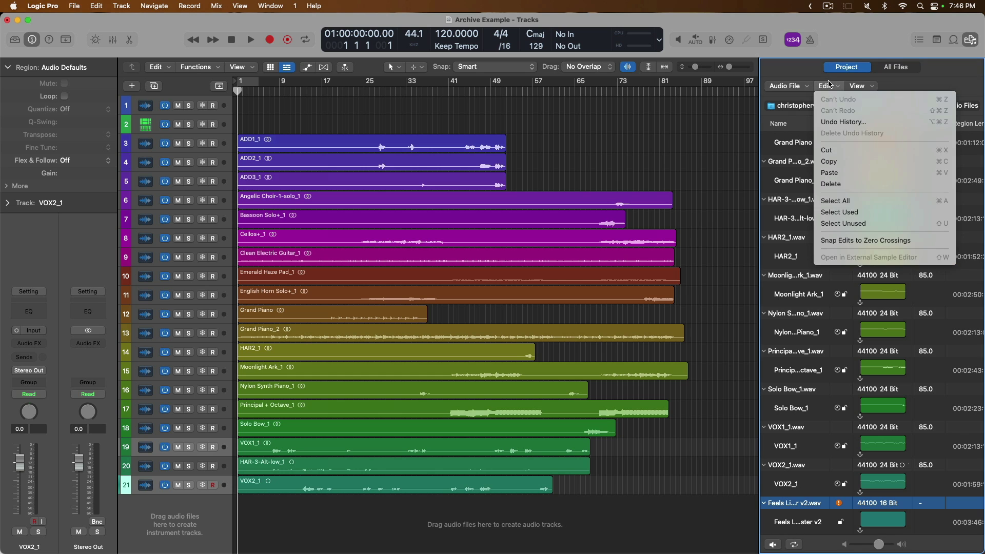
{"action": "left_click", "coordinate": [834, 184]}
Delete the VOX1_1 and VOX2_1 regions and their now-empty tracks
{"action": "scroll", "coordinate": [816, 267], "scroll_direction": "up", "scroll_amount": 10}
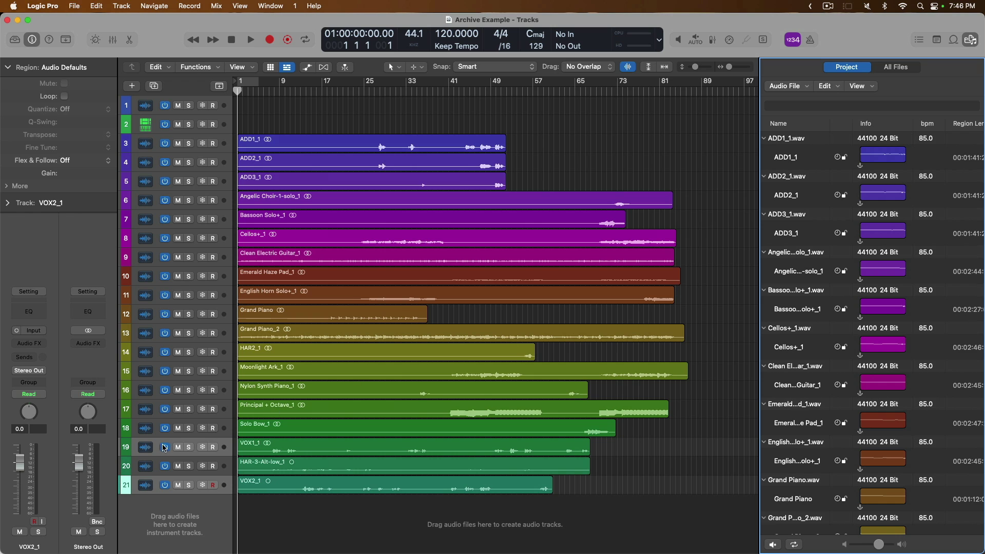
{"action": "left_click", "coordinate": [143, 450]}
{"action": "left_click", "coordinate": [145, 485], "text": "shift"}
{"action": "key", "text": "Delete"}
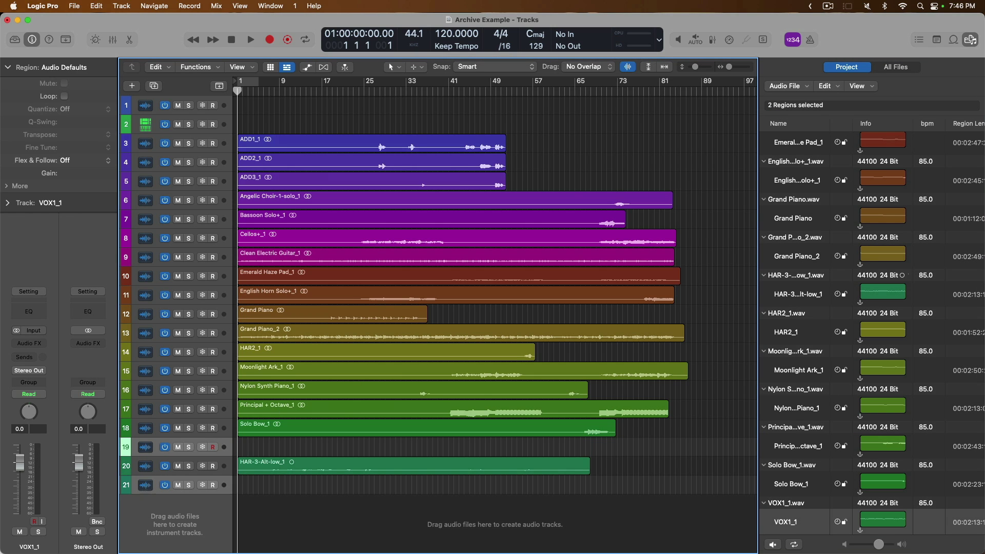
{"action": "key", "text": "Delete"}
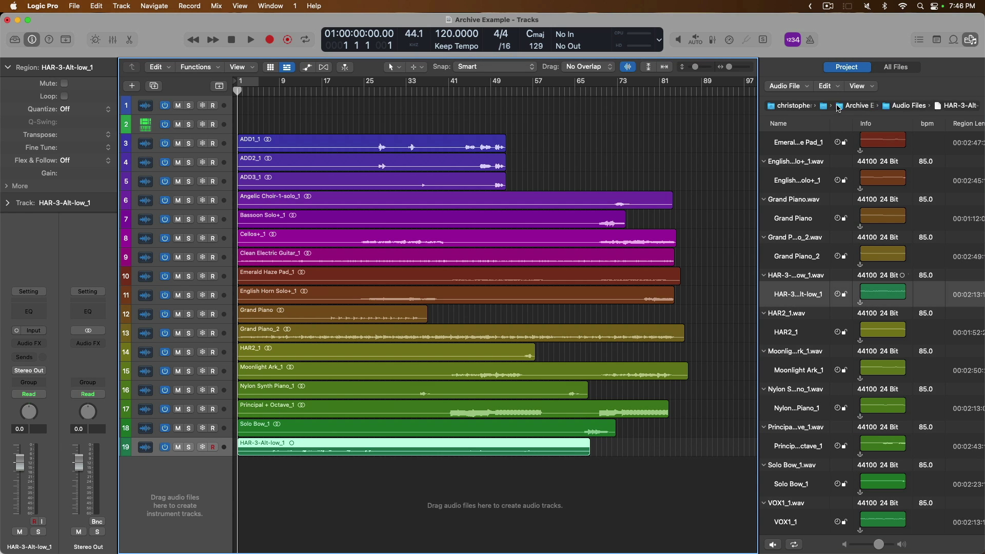
Select unused audio and remove VOX1_1.wav and VOX2_1.wav from the project
{"action": "left_click", "coordinate": [836, 87]}
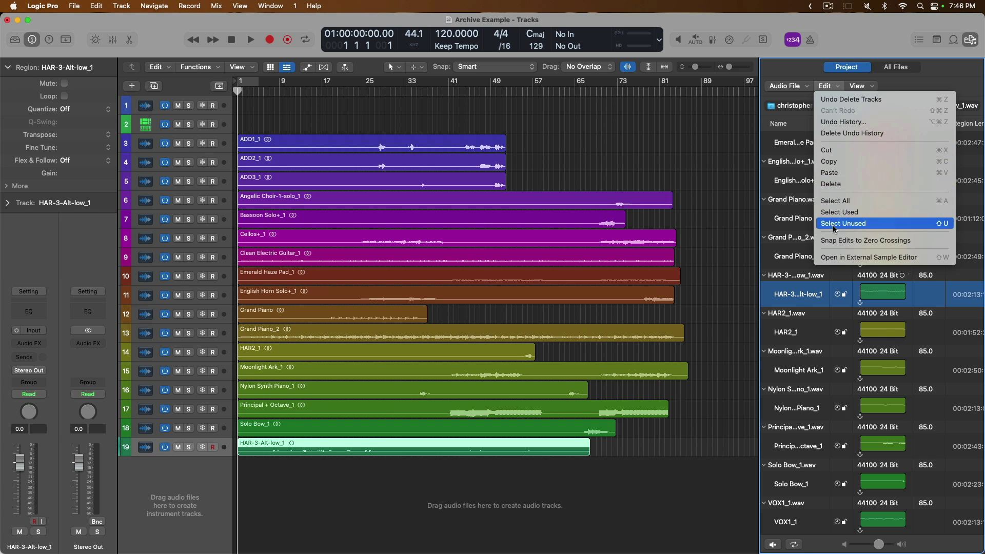
{"action": "left_click", "coordinate": [835, 224]}
{"action": "left_click", "coordinate": [827, 86]}
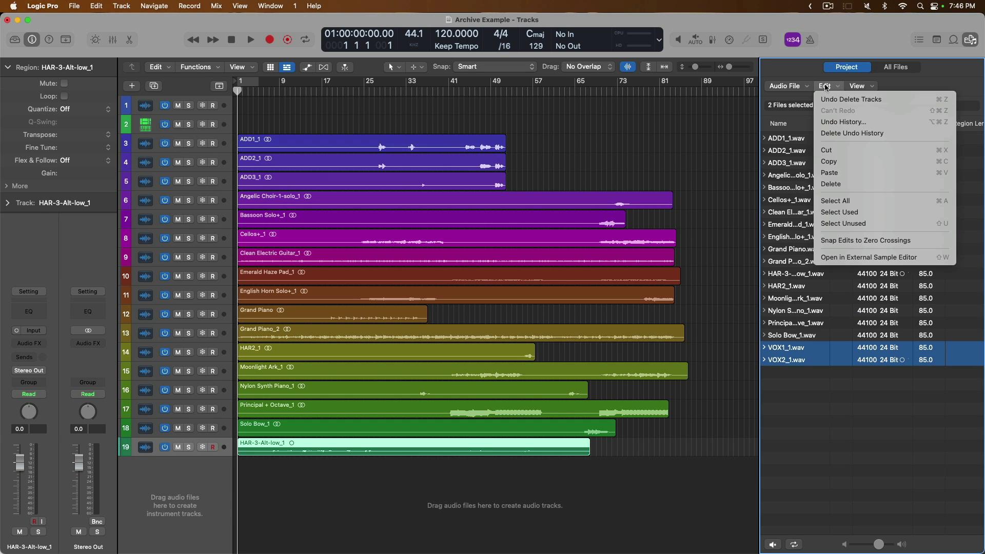
{"action": "left_click", "coordinate": [830, 185]}
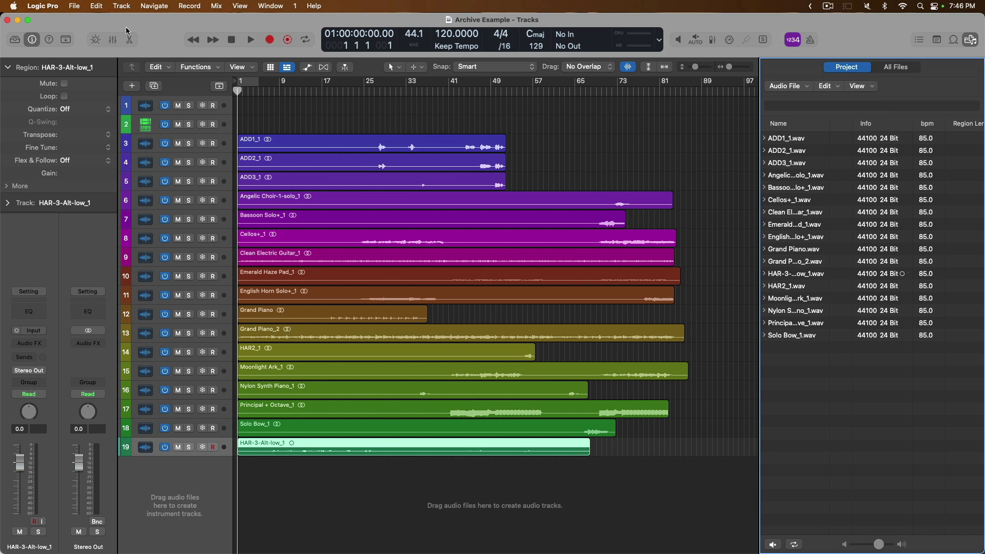
{"action": "left_click", "coordinate": [76, 6]}
{"action": "mouse_move", "coordinate": [95, 168]}
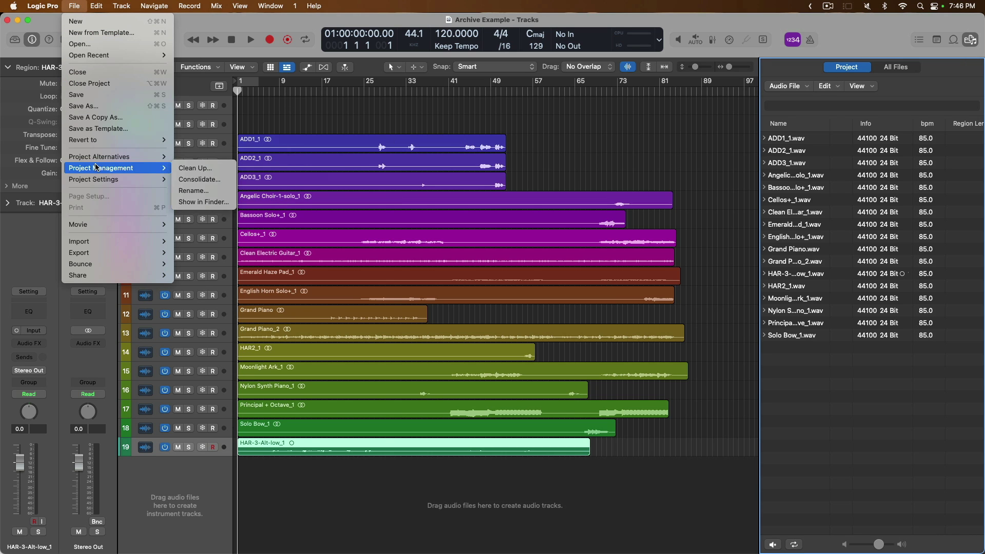
{"action": "left_click", "coordinate": [181, 169]}
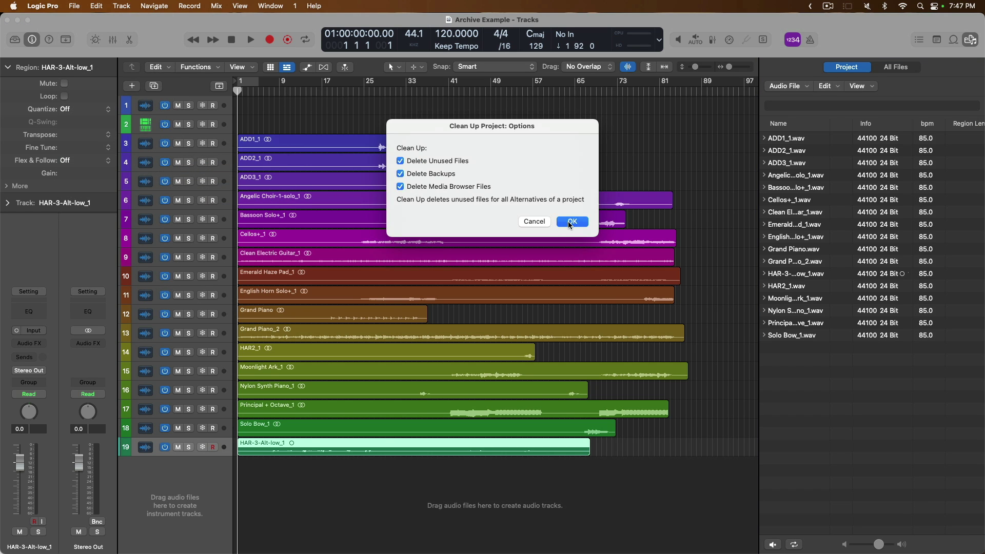
{"action": "left_click", "coordinate": [574, 223]}
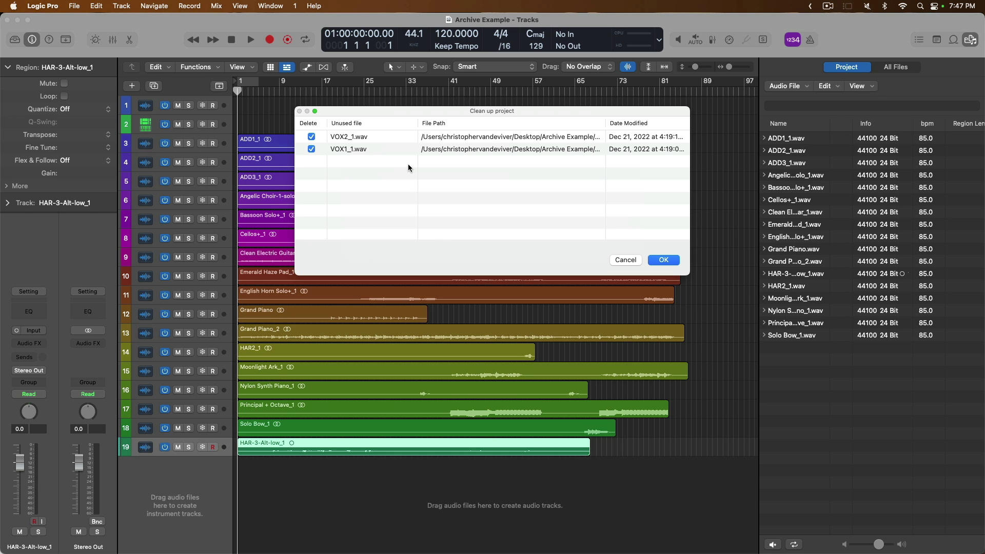
{"action": "left_click", "coordinate": [624, 260]}
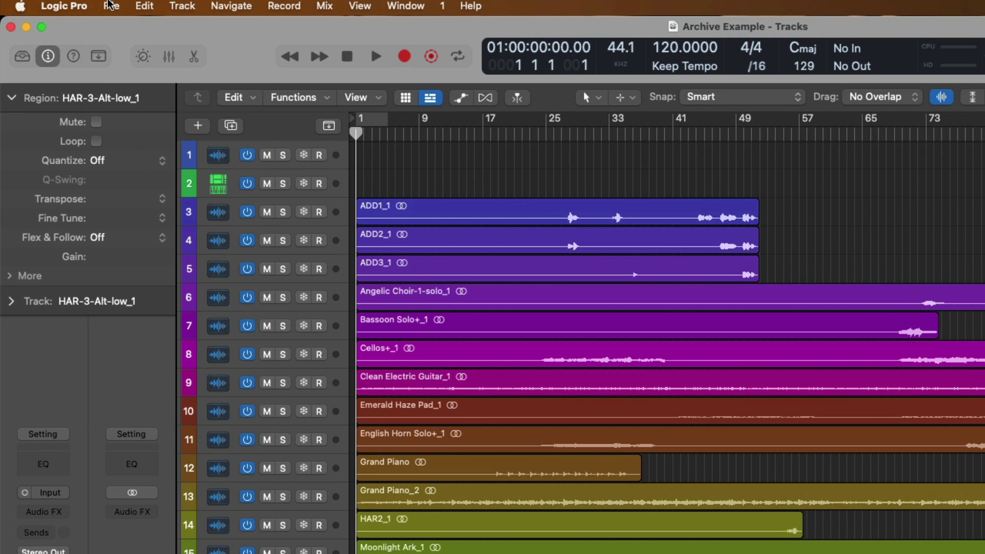
{"action": "left_click", "coordinate": [84, 5]}
{"action": "mouse_move", "coordinate": [123, 242]}
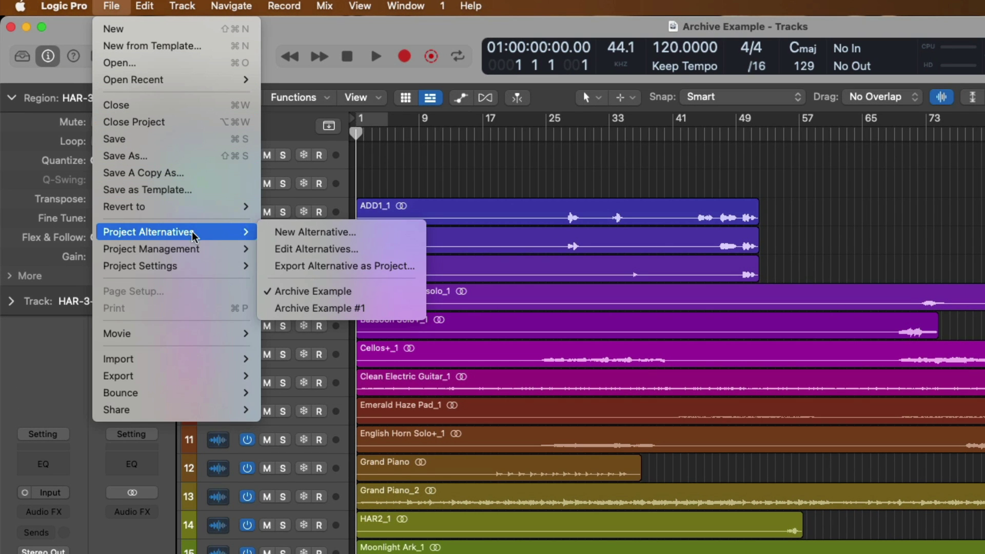
{"action": "left_click", "coordinate": [282, 249]}
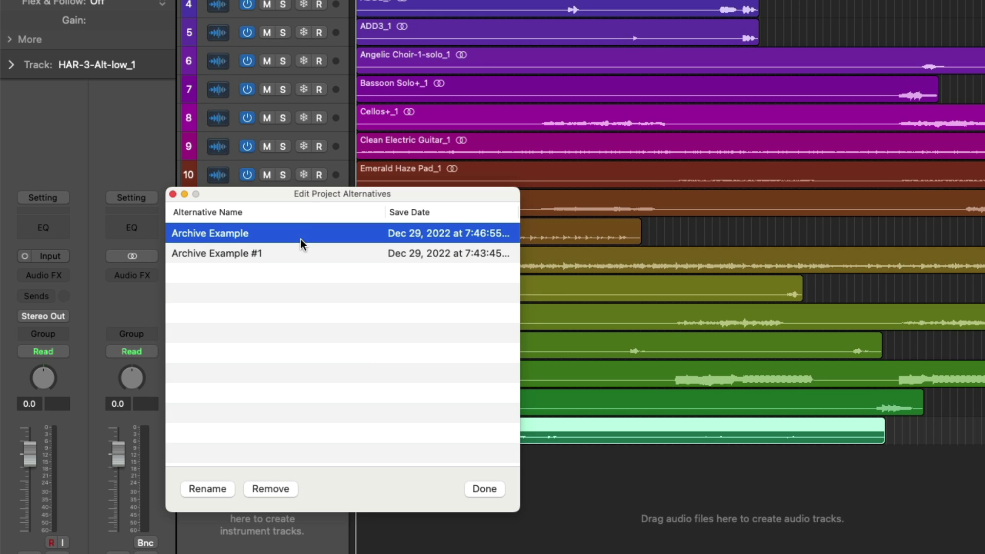
Copy the Archive Example folder to G-Drive and compress it into Archive Example.zip
{"action": "left_click", "coordinate": [478, 491]}
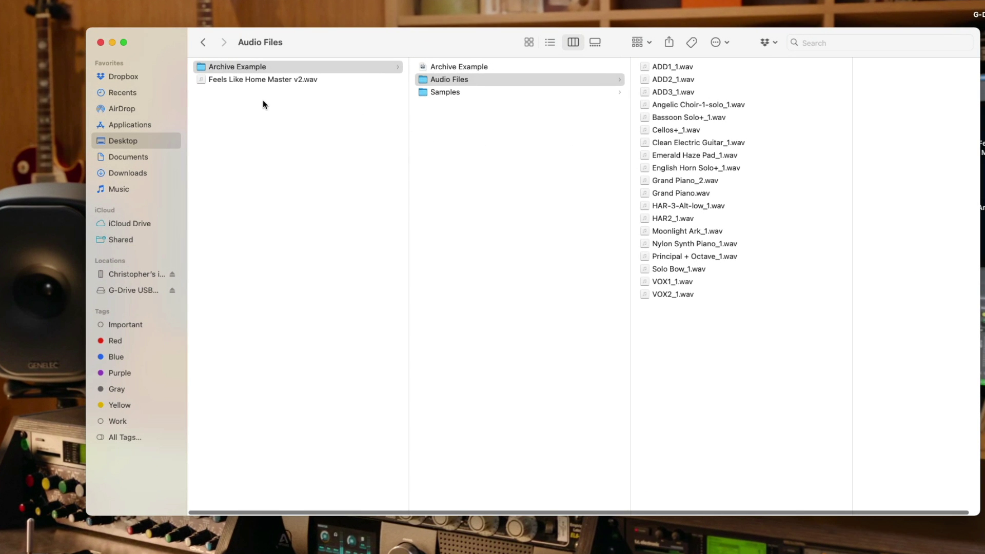
{"action": "left_click", "coordinate": [264, 104]}
{"action": "left_click", "coordinate": [230, 68]}
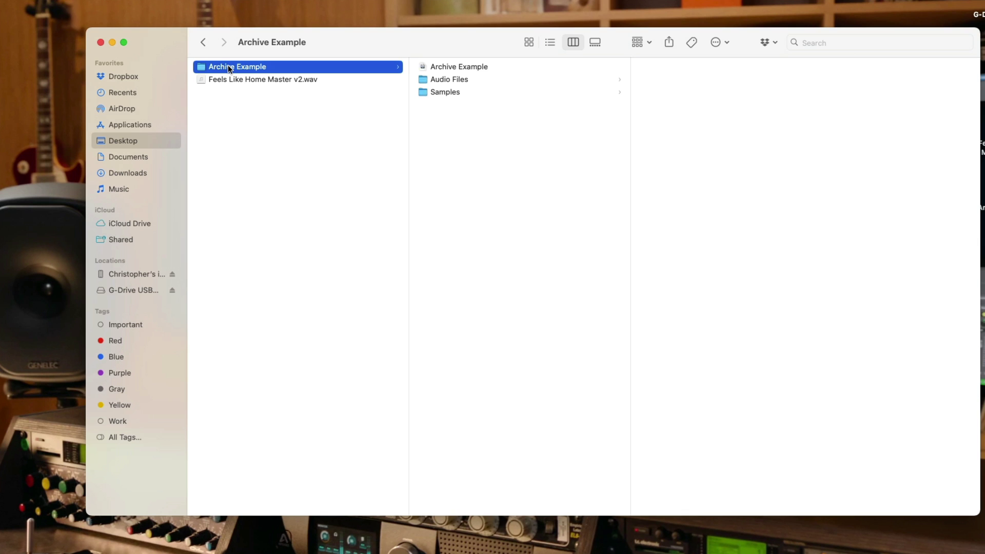
{"action": "left_click_drag", "start_coordinate": [229, 68], "coordinate": [119, 287]}
{"action": "right_click", "coordinate": [357, 66]}
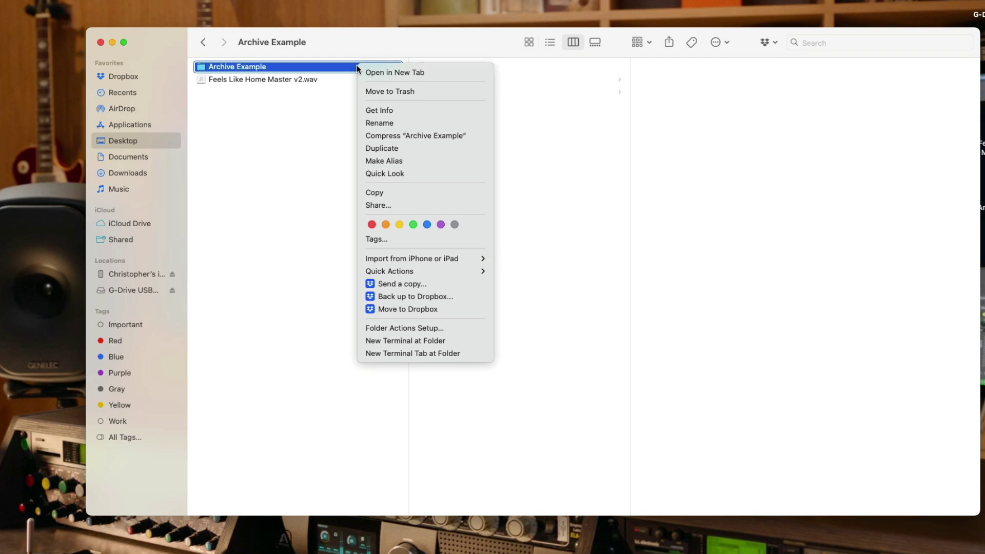
{"action": "left_click", "coordinate": [381, 134]}
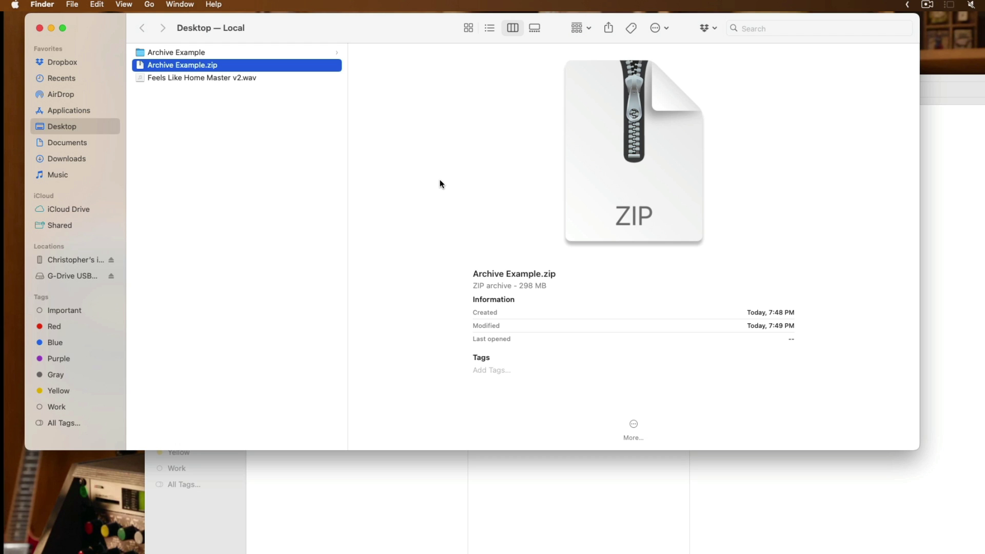
Copy Archive Example.zip to G-Drive, expand it into Archive Example 2, and open its project
{"action": "left_click_drag", "start_coordinate": [261, 67], "coordinate": [83, 277]}
{"action": "double_click", "coordinate": [216, 65]}
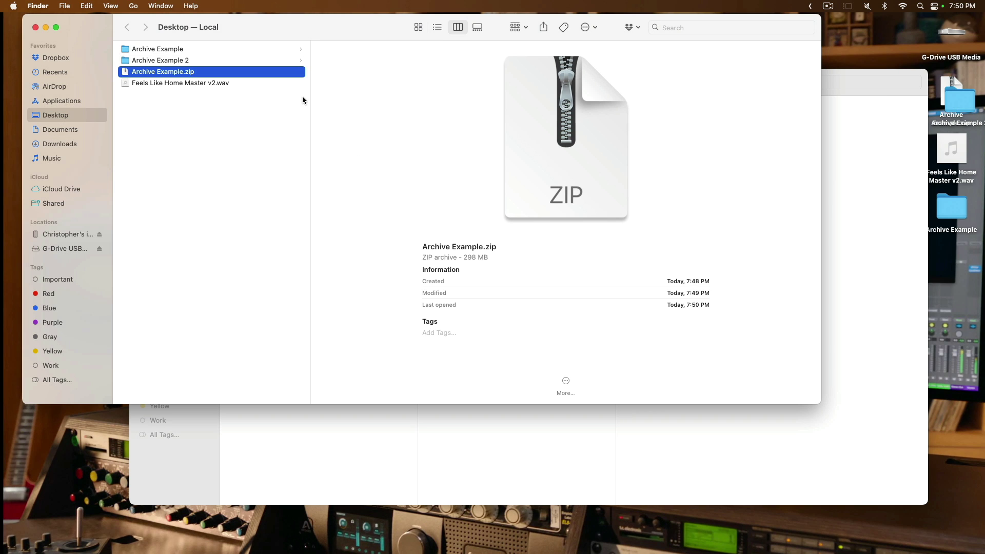
{"action": "left_click", "coordinate": [282, 61]}
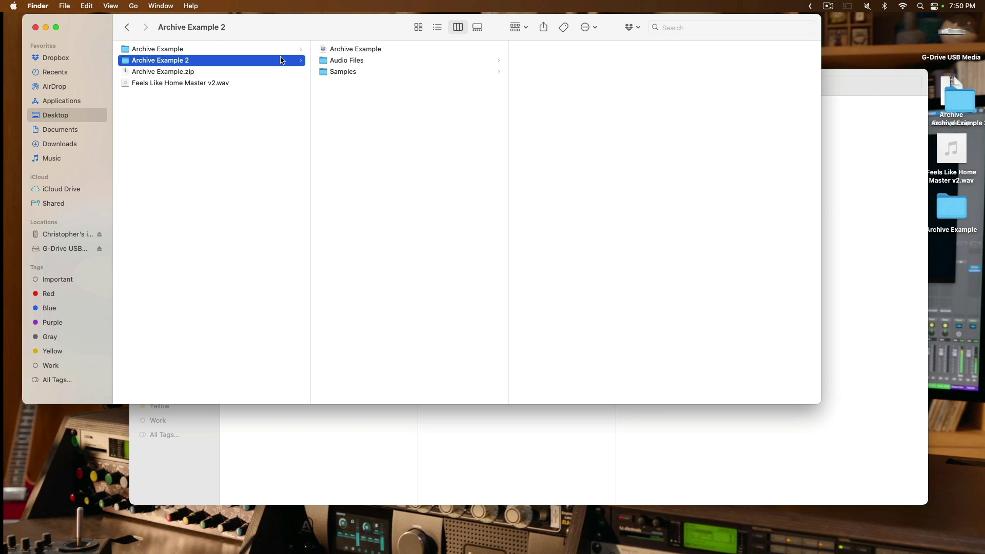
{"action": "double_click", "coordinate": [354, 50]}
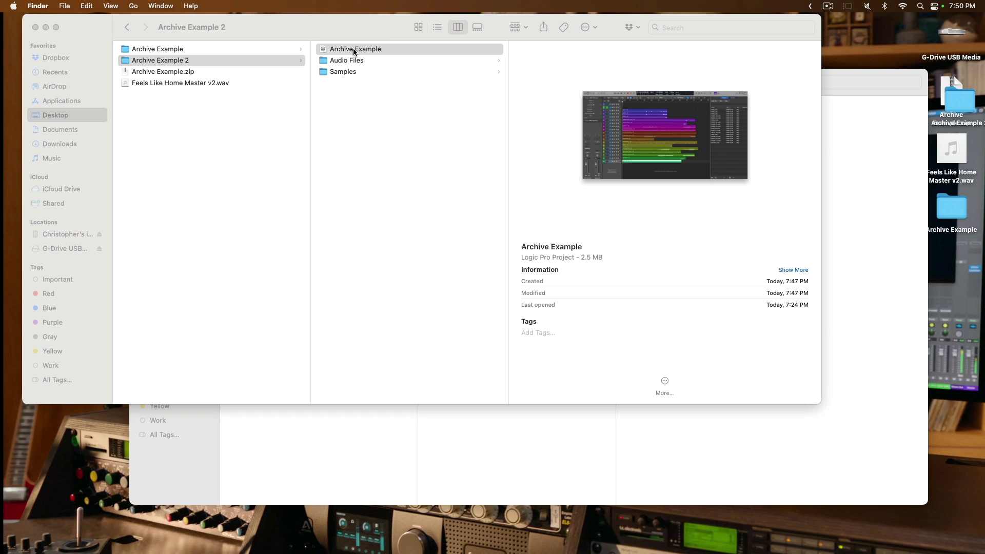